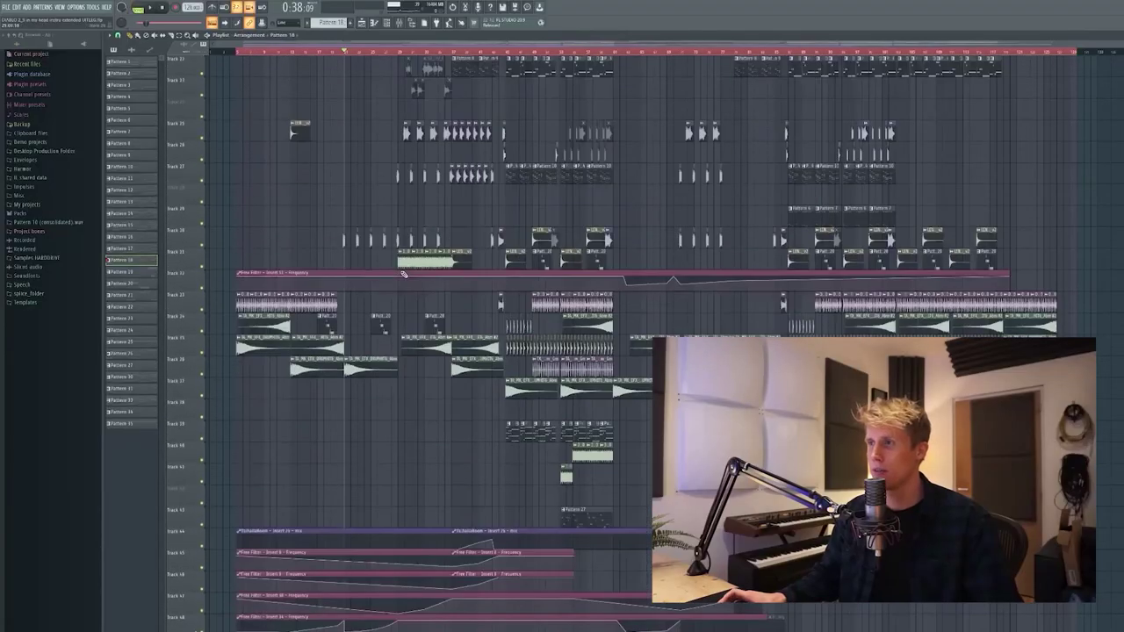
Look over the track layout of the arrangement, focusing on the clips in the break section
{"action": "scroll", "coordinate": [399, 272], "scroll_direction": "up", "scroll_amount": 10}
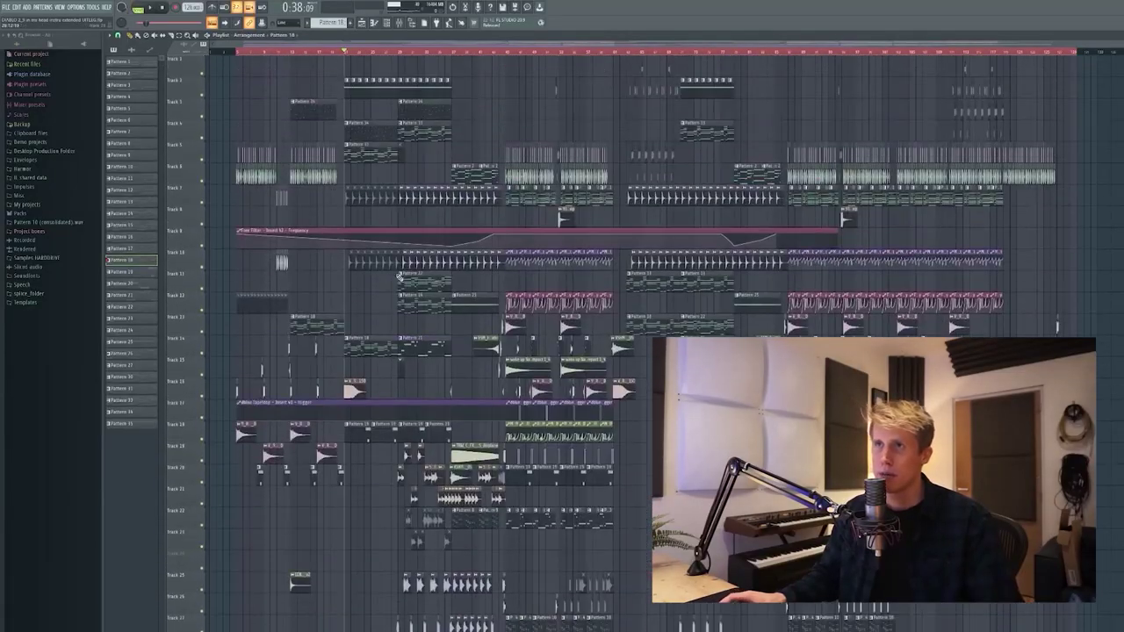
{"action": "scroll", "coordinate": [373, 277], "scroll_direction": "up", "scroll_amount": 3}
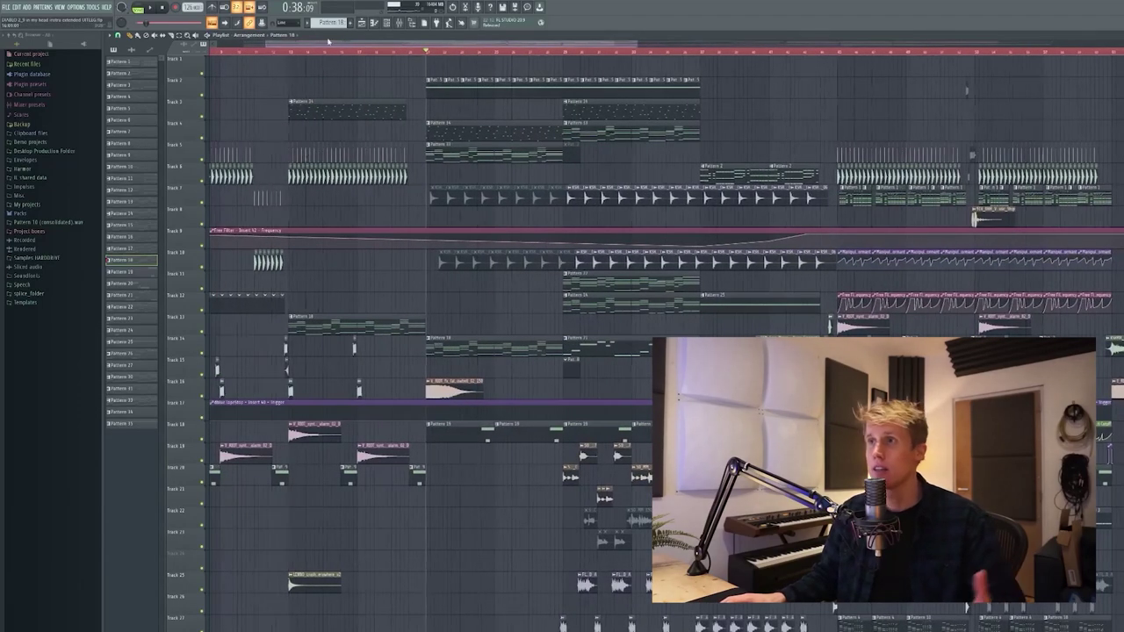
{"action": "scroll", "coordinate": [449, 143], "scroll_direction": "up", "scroll_amount": 2}
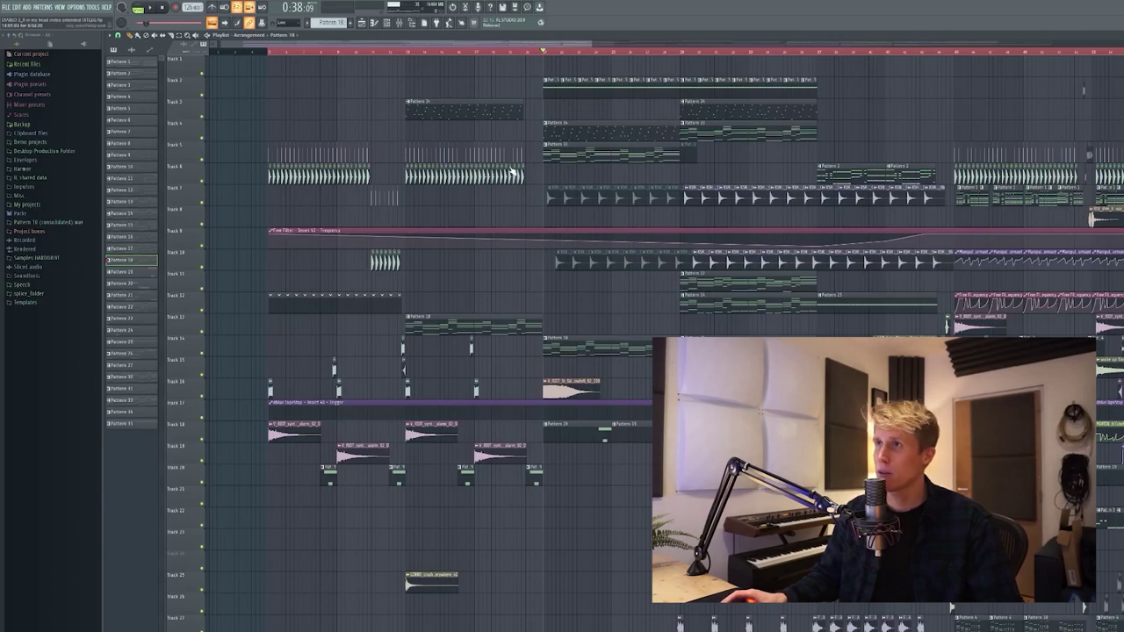
{"action": "scroll", "coordinate": [669, 219], "scroll_direction": "up", "scroll_amount": 3}
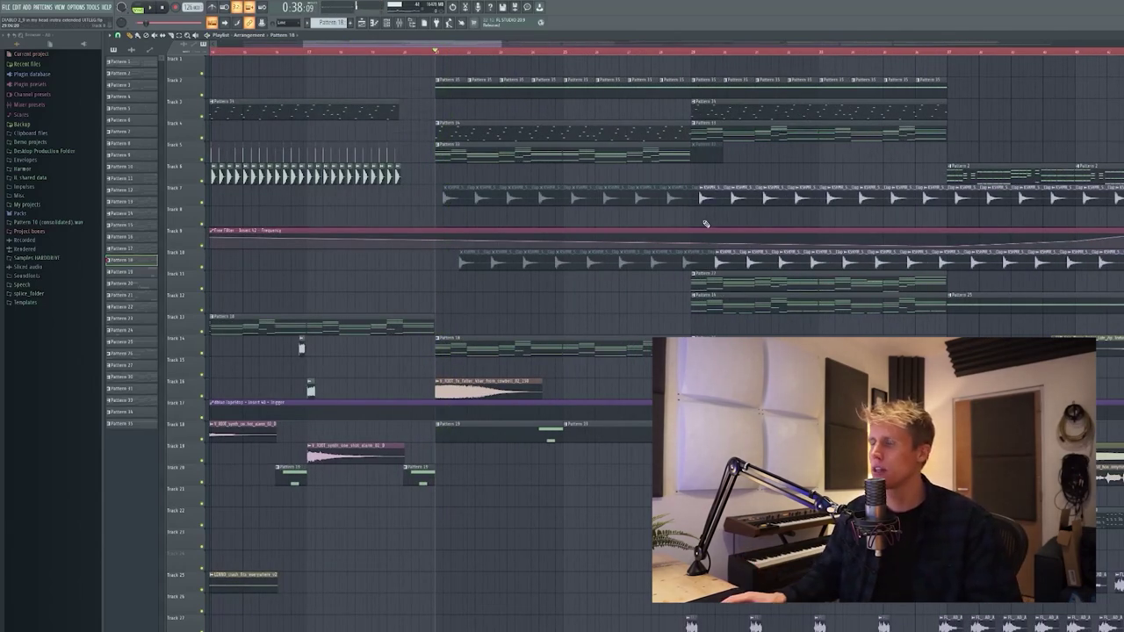
{"action": "scroll", "coordinate": [698, 237], "scroll_direction": "down", "scroll_amount": 10}
{"action": "scroll", "coordinate": [614, 310], "scroll_direction": "up", "scroll_amount": 2}
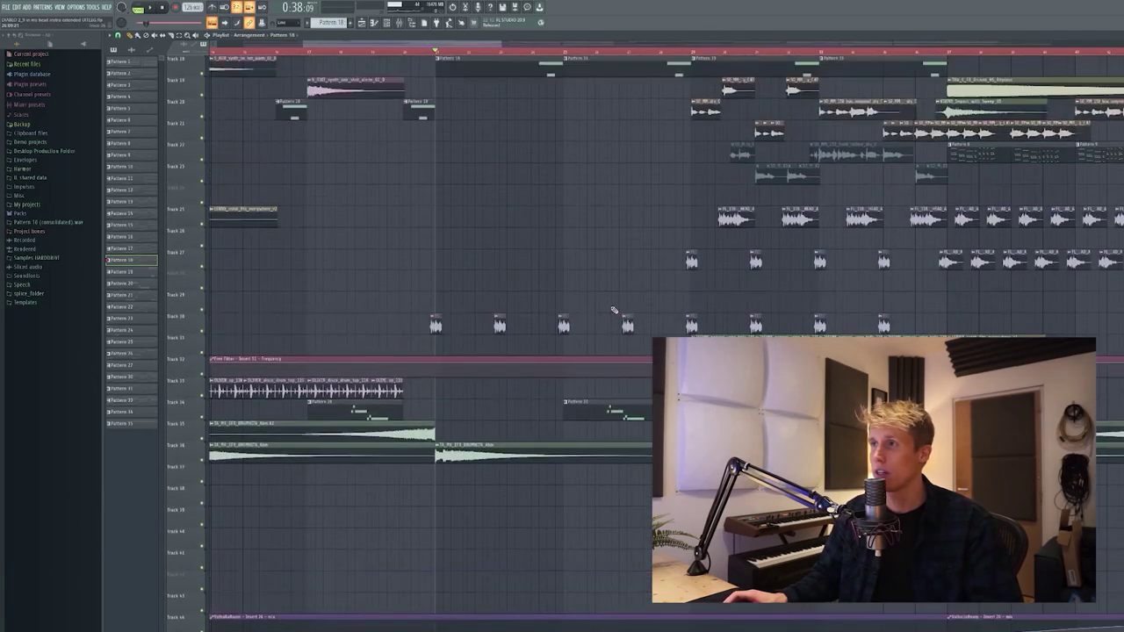
Open the vocal clip on Track 25 and view the vocal insert's effect chain in the mixer
{"action": "double_click", "coordinate": [727, 221]}
{"action": "left_click", "coordinate": [399, 24]}
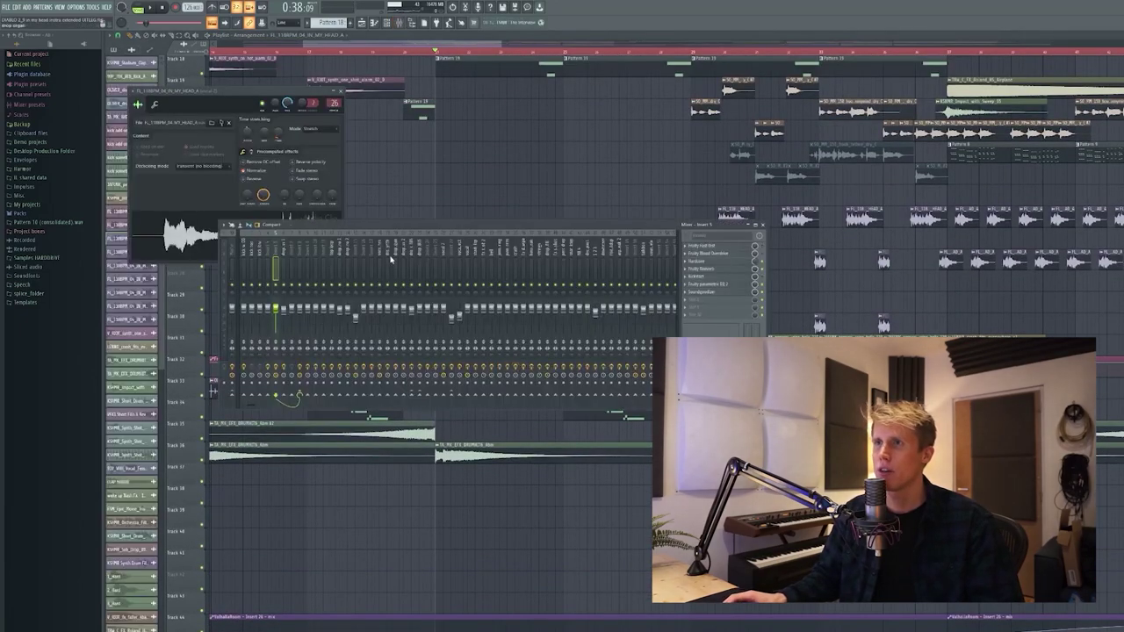
{"action": "left_click", "coordinate": [443, 248]}
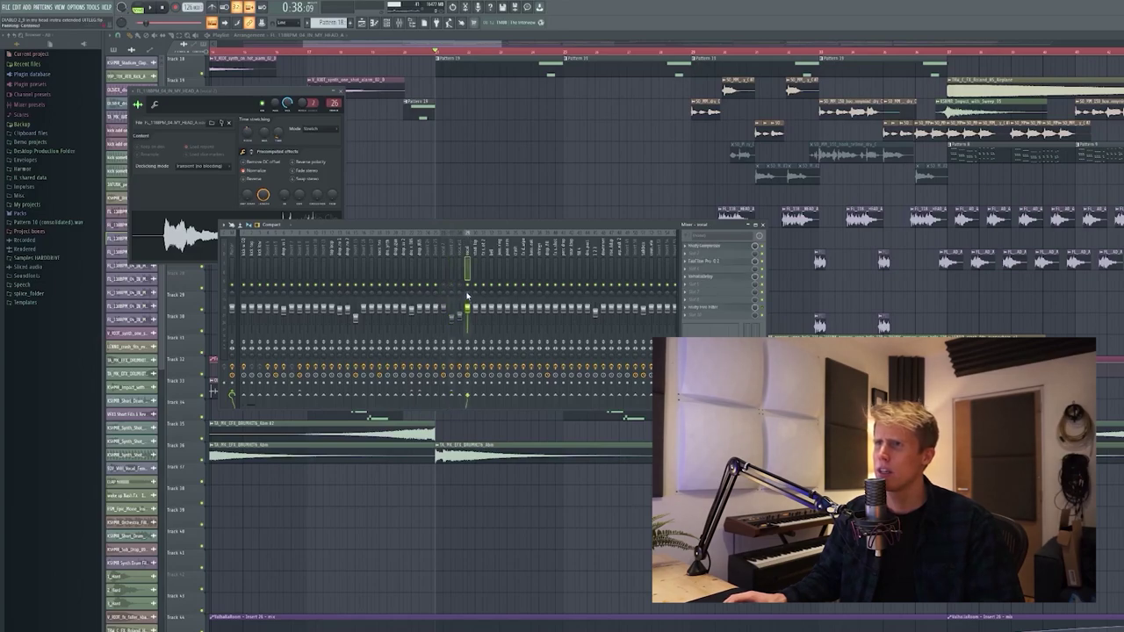
Close the plugin and mixer windows and play the break section of the arrangement from 0:38
{"action": "key", "text": "F12"}
{"action": "scroll", "coordinate": [534, 213], "scroll_direction": "up", "scroll_amount": 3}
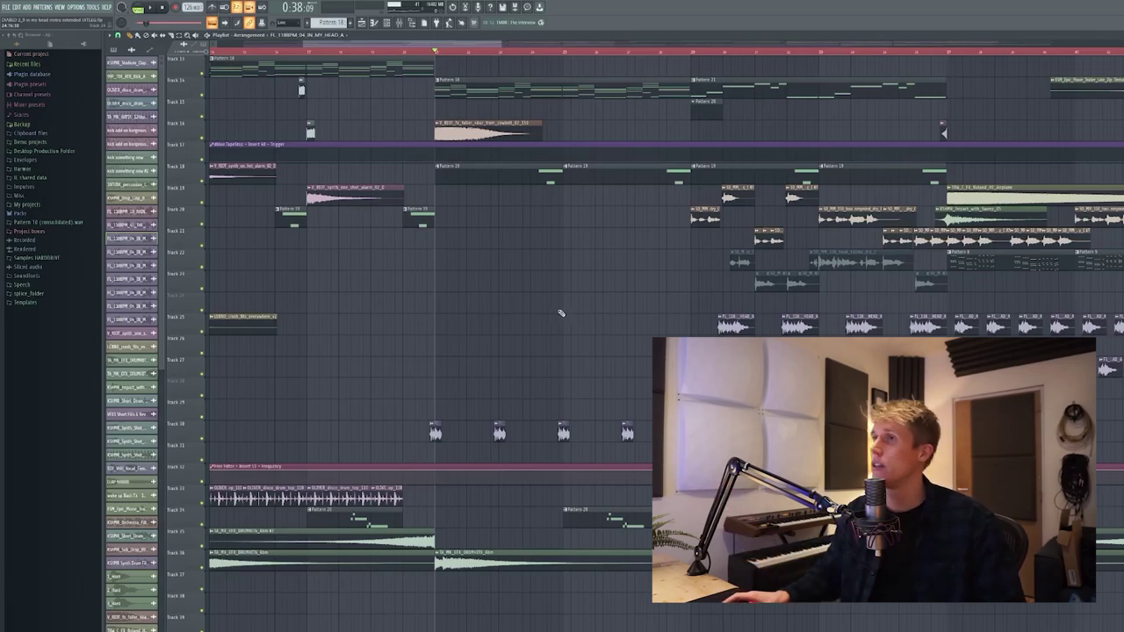
{"action": "scroll", "coordinate": [553, 303], "scroll_direction": "up", "scroll_amount": 4}
{"action": "key", "text": "space"}
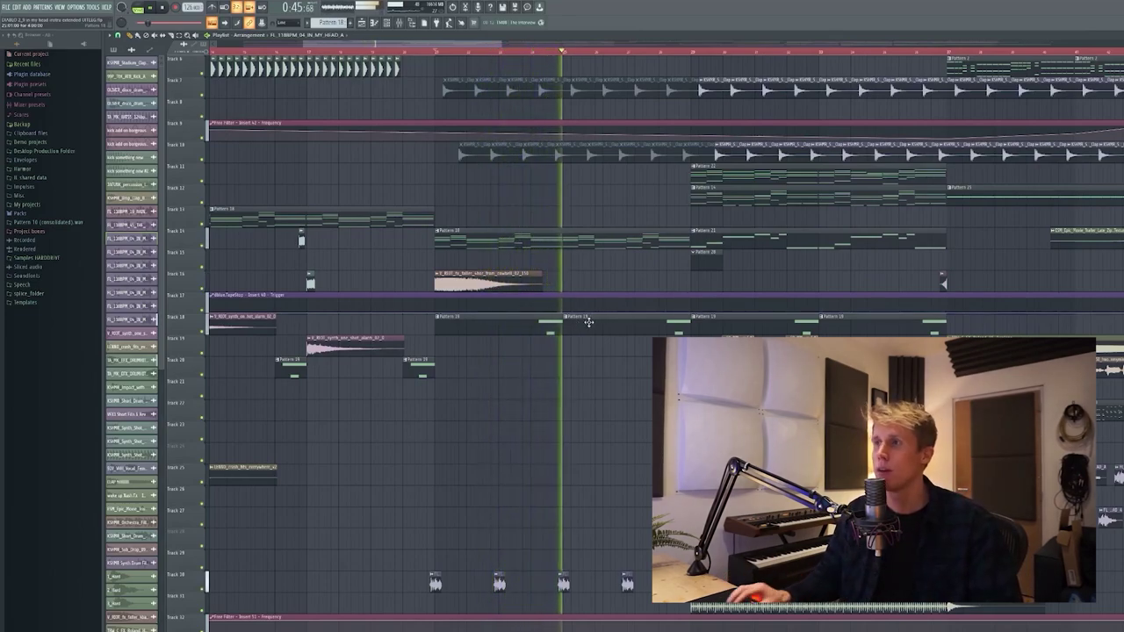
{"action": "scroll", "coordinate": [588, 321], "scroll_direction": "down", "scroll_amount": 2}
{"action": "key", "text": "space"}
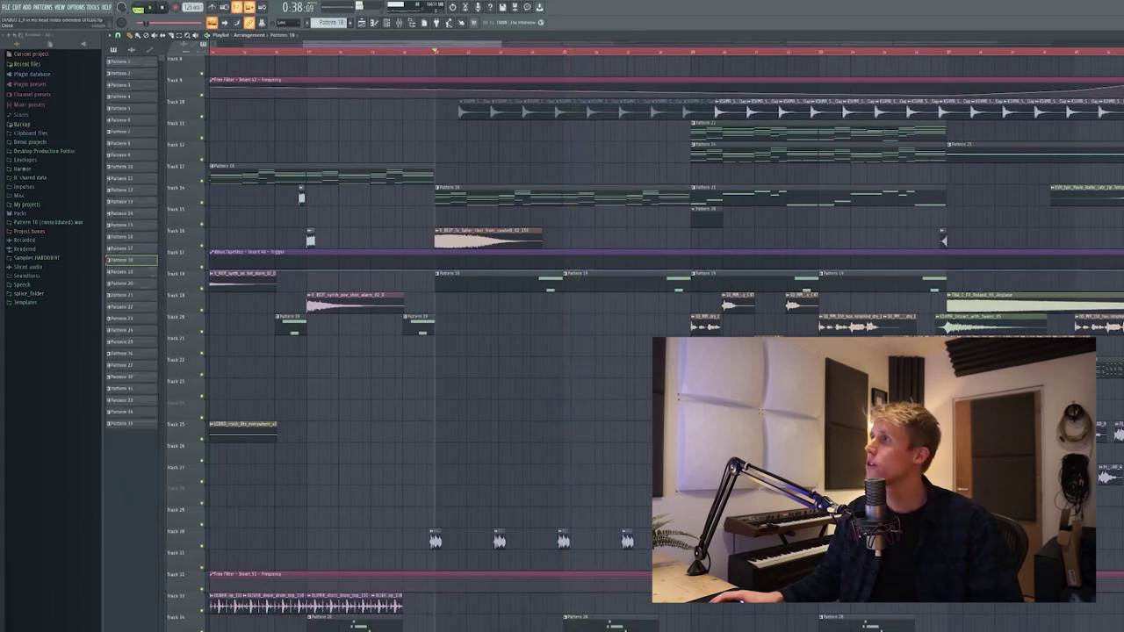
Open the Keyscape channel that plays Pattern 18's chords and move its window clear of the channel rack
{"action": "key", "text": "F5"}
{"action": "left_click", "coordinate": [169, 65]}
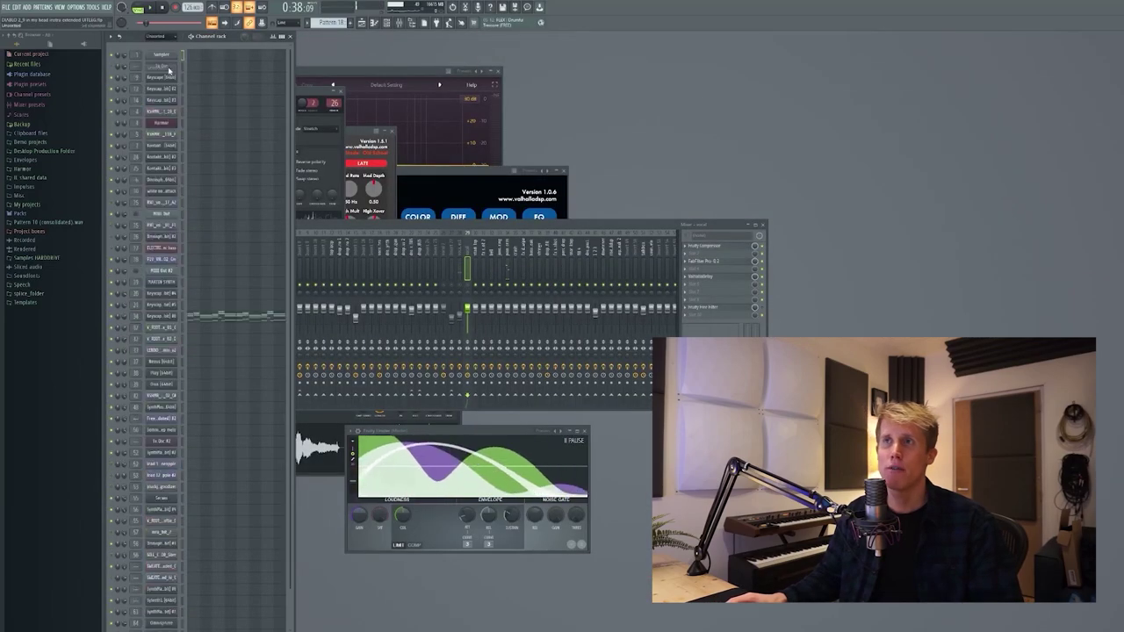
{"action": "left_click", "coordinate": [161, 316]}
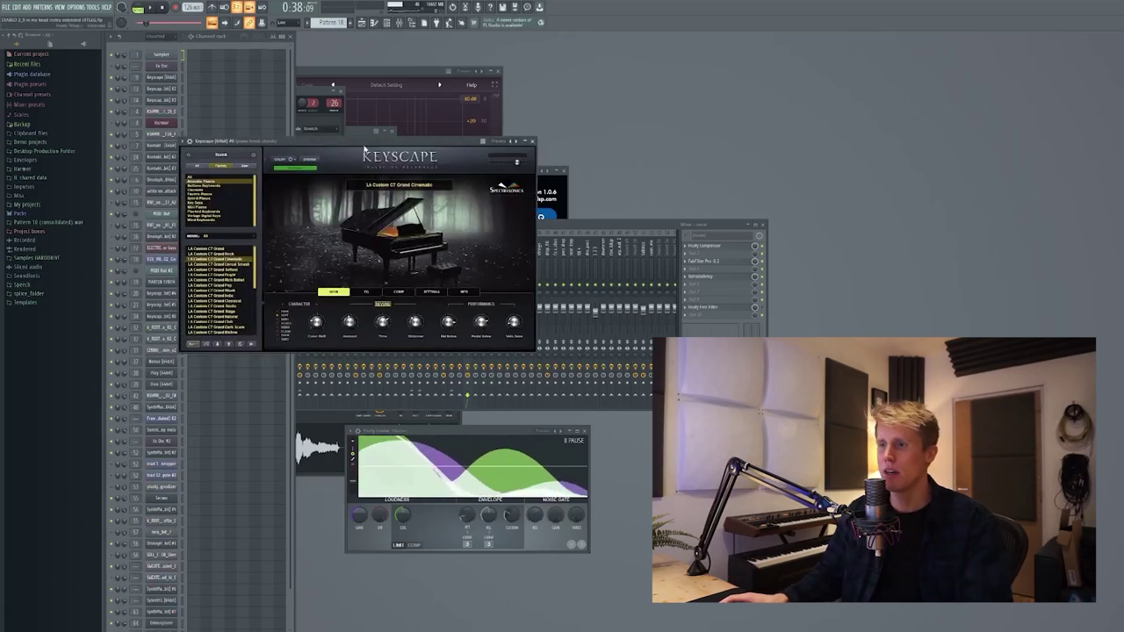
{"action": "left_click_drag", "start_coordinate": [372, 141], "coordinate": [831, 144]}
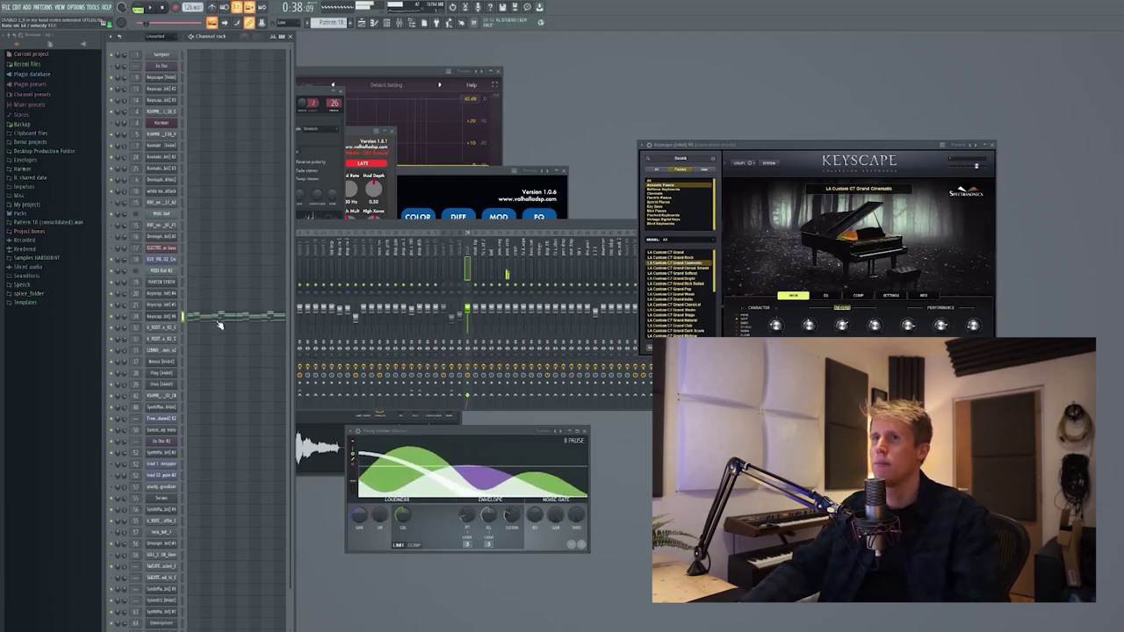
Bring the mixer forward and open the first Fruity Free Filter on the piano break chords insert
{"action": "left_click", "coordinate": [567, 229]}
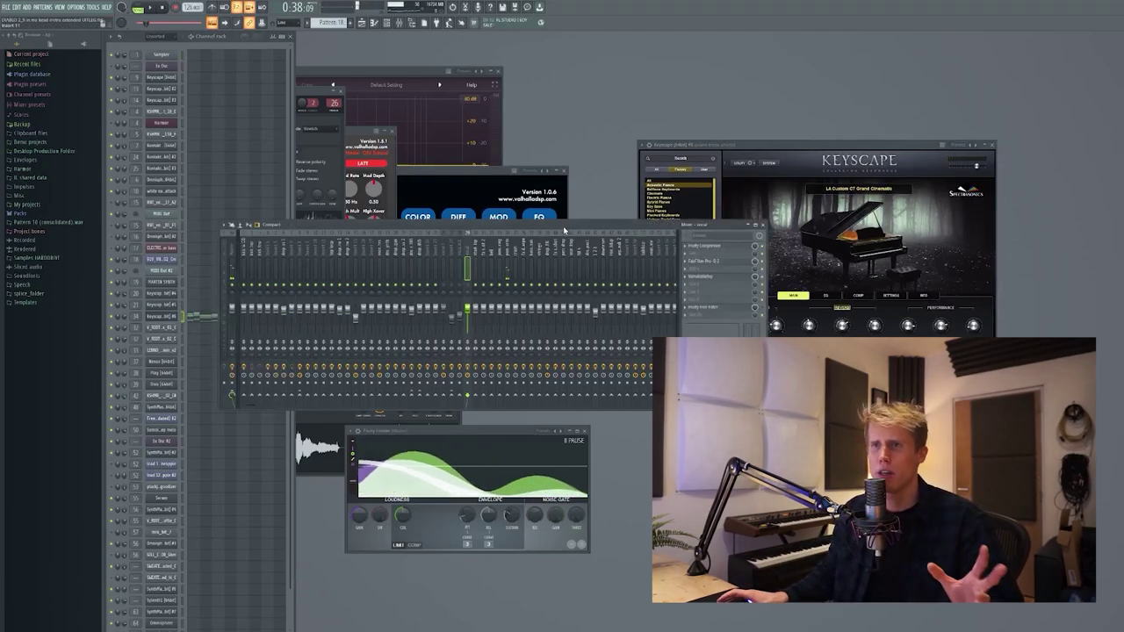
{"action": "left_click_drag", "start_coordinate": [567, 229], "coordinate": [651, 235]}
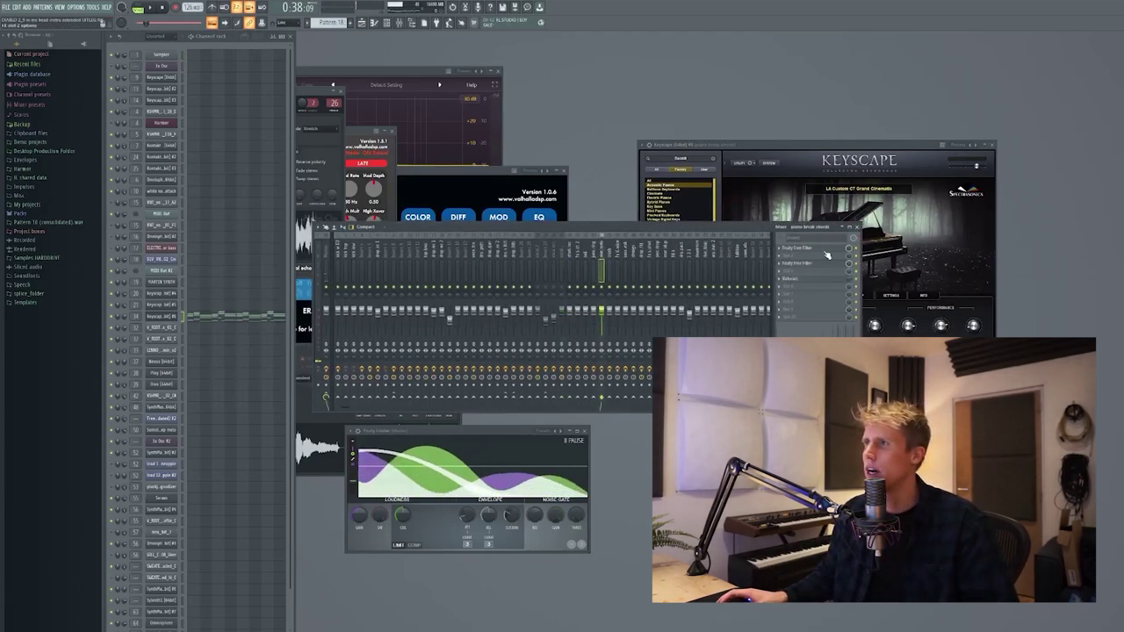
{"action": "left_click", "coordinate": [820, 250]}
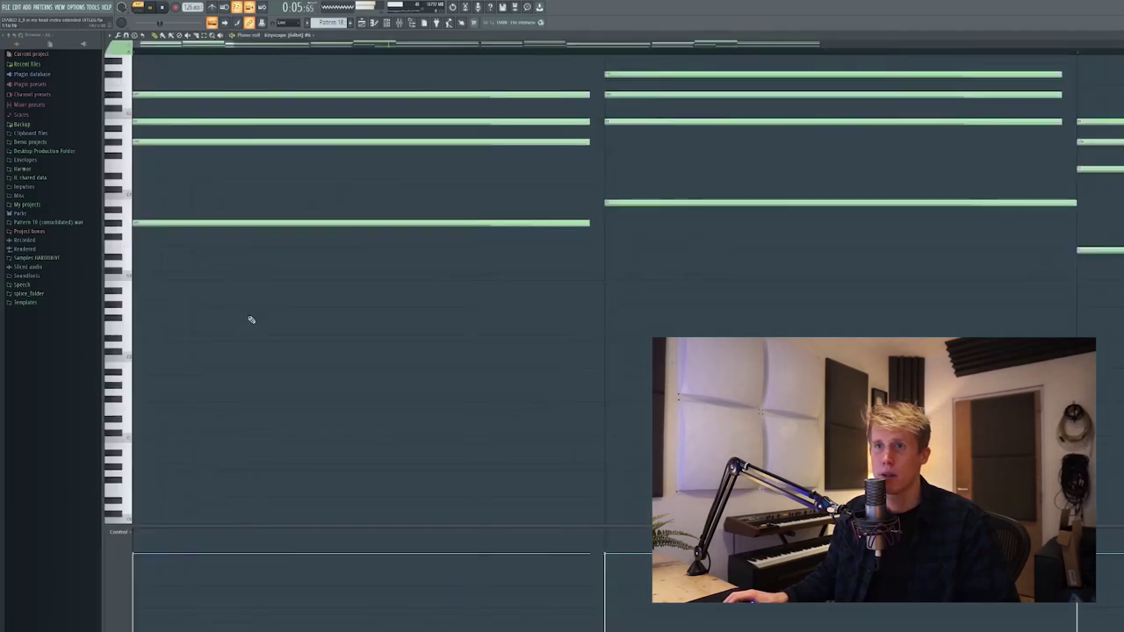
Review the full Keyscape chord progression of Pattern 18 in the piano roll during playback
{"action": "scroll", "coordinate": [383, 264], "scroll_direction": "down", "scroll_amount": 6}
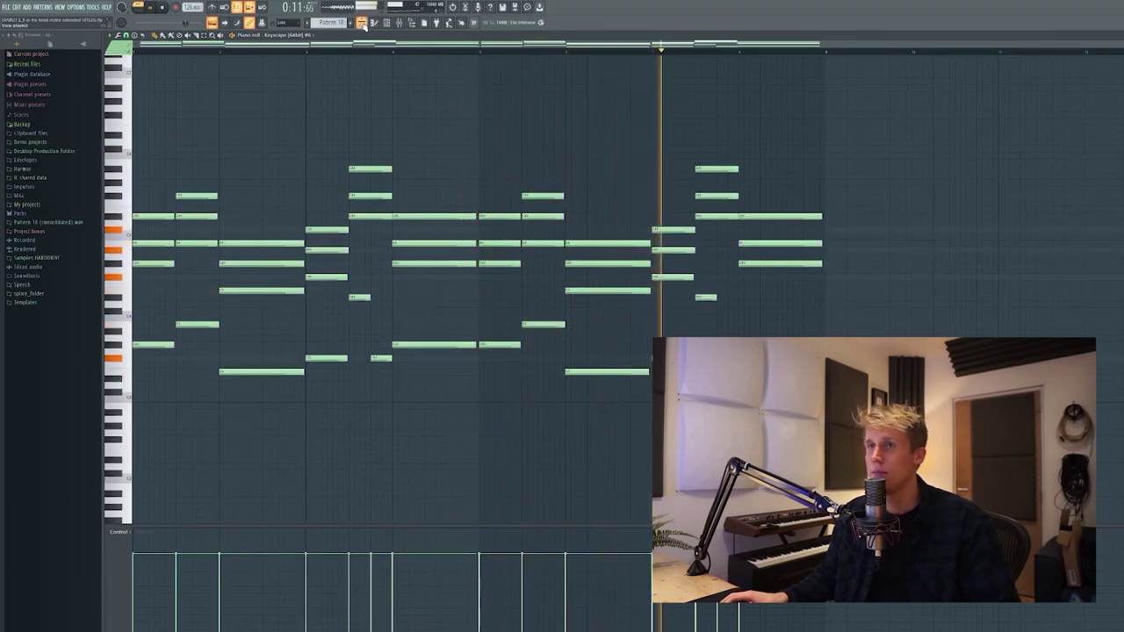
{"action": "key", "text": "space"}
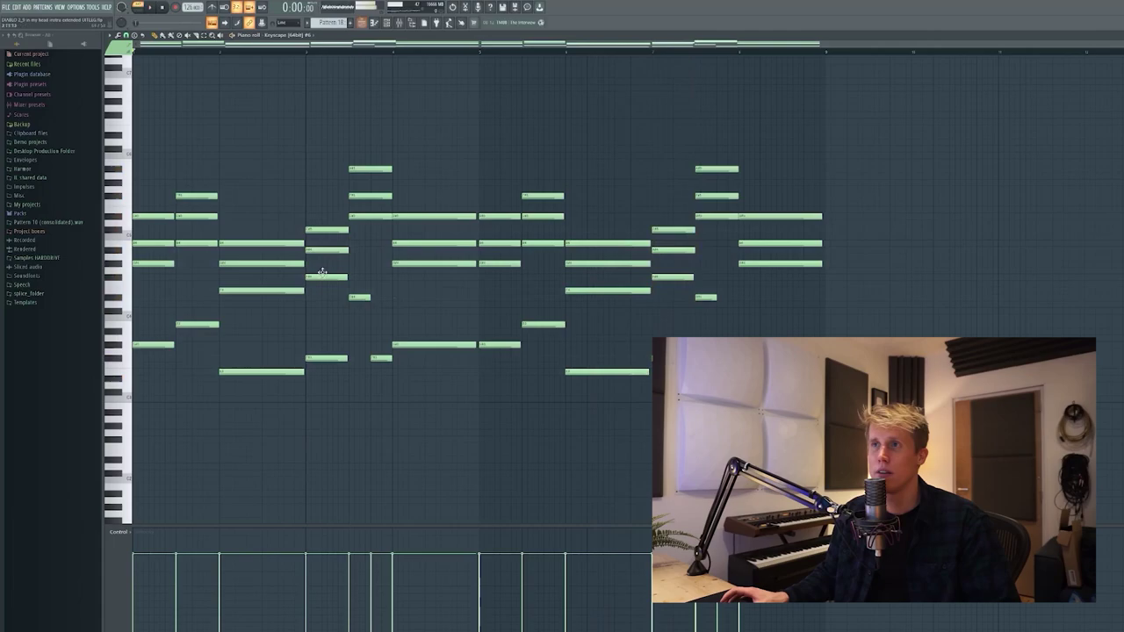
{"action": "left_click", "coordinate": [371, 23]}
Find Pattern 19 in the arrangement and view the sampler settings of its music box one-shot channel
{"action": "scroll", "coordinate": [762, 395], "scroll_direction": "down", "scroll_amount": 2}
{"action": "scroll", "coordinate": [762, 395], "scroll_direction": "up", "scroll_amount": 3}
{"action": "scroll", "coordinate": [762, 395], "scroll_direction": "down", "scroll_amount": 3}
{"action": "scroll", "coordinate": [677, 327], "scroll_direction": "up", "scroll_amount": 3}
{"action": "scroll", "coordinate": [623, 308], "scroll_direction": "up", "scroll_amount": 3}
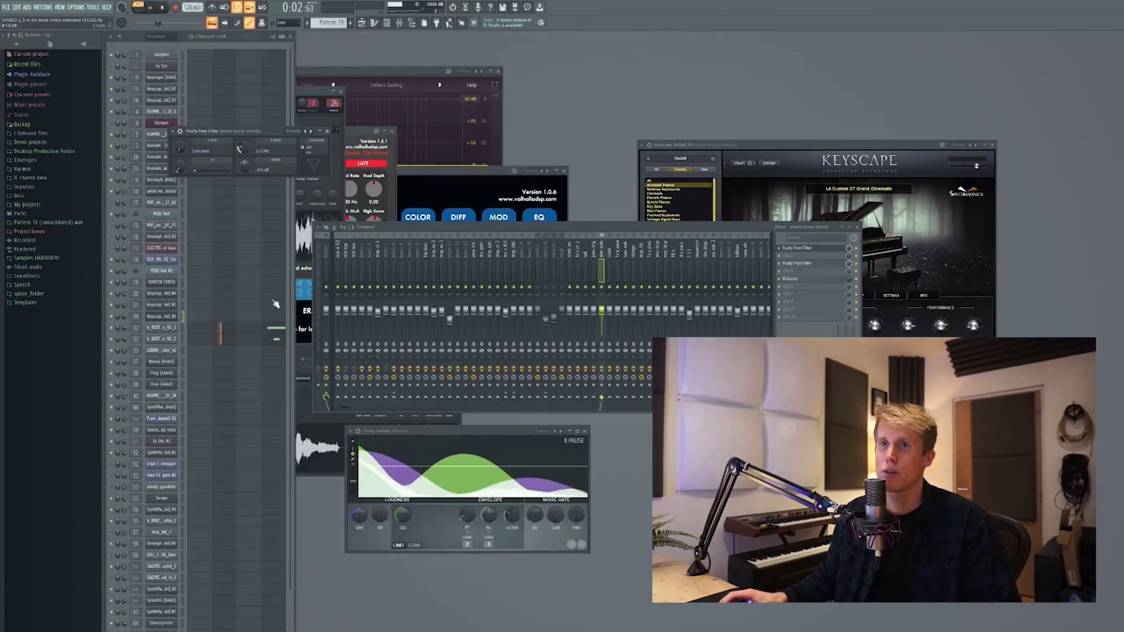
{"action": "left_click", "coordinate": [180, 327]}
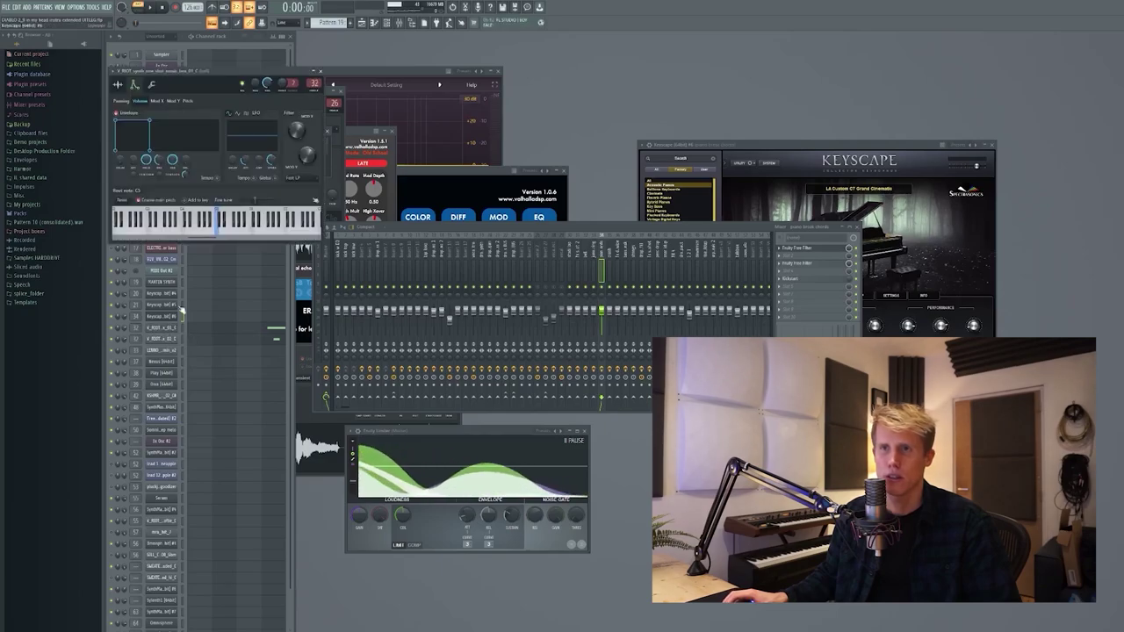
{"action": "left_click", "coordinate": [319, 72]}
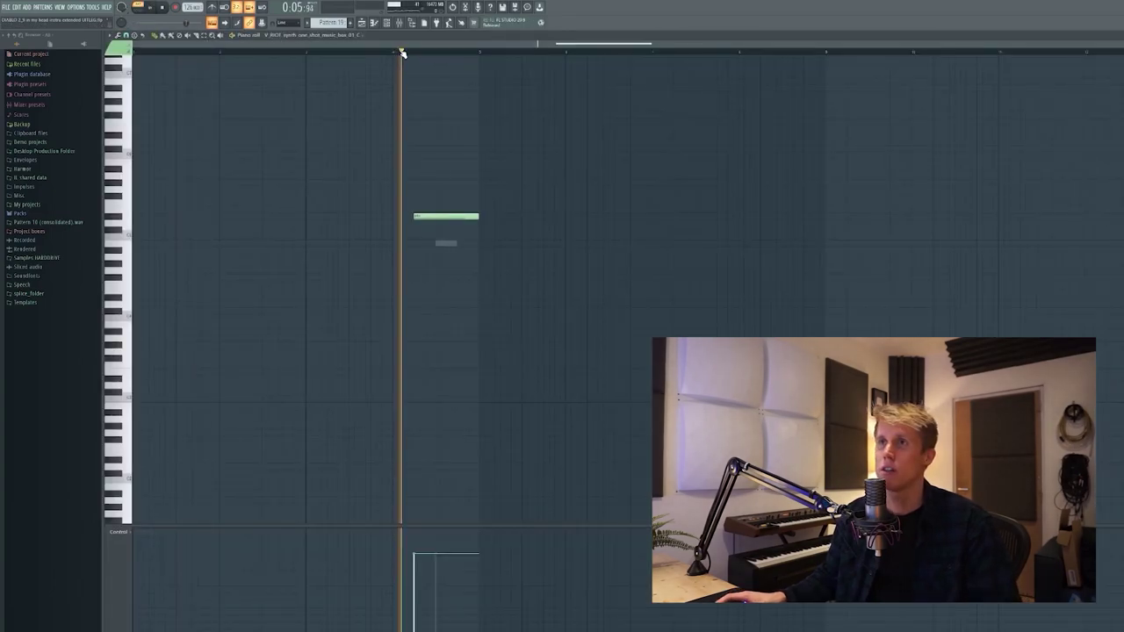
Check the music box notes in the piano roll and open the ValhallaRoom reverb on that channel's mixer insert
{"action": "key", "text": "F5"}
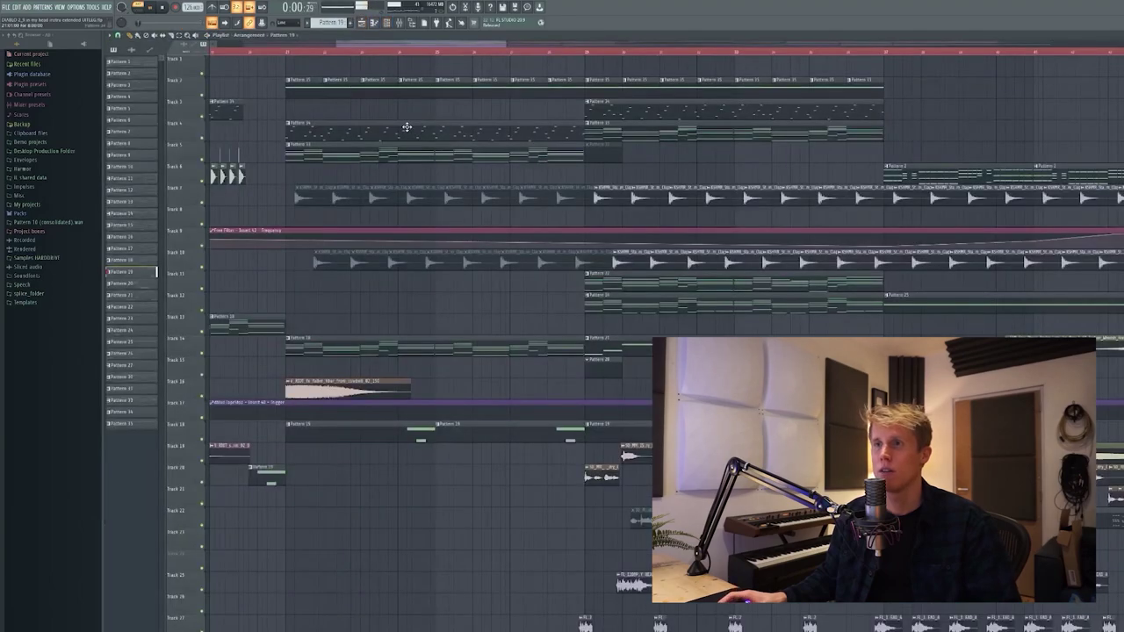
{"action": "key", "text": "F5"}
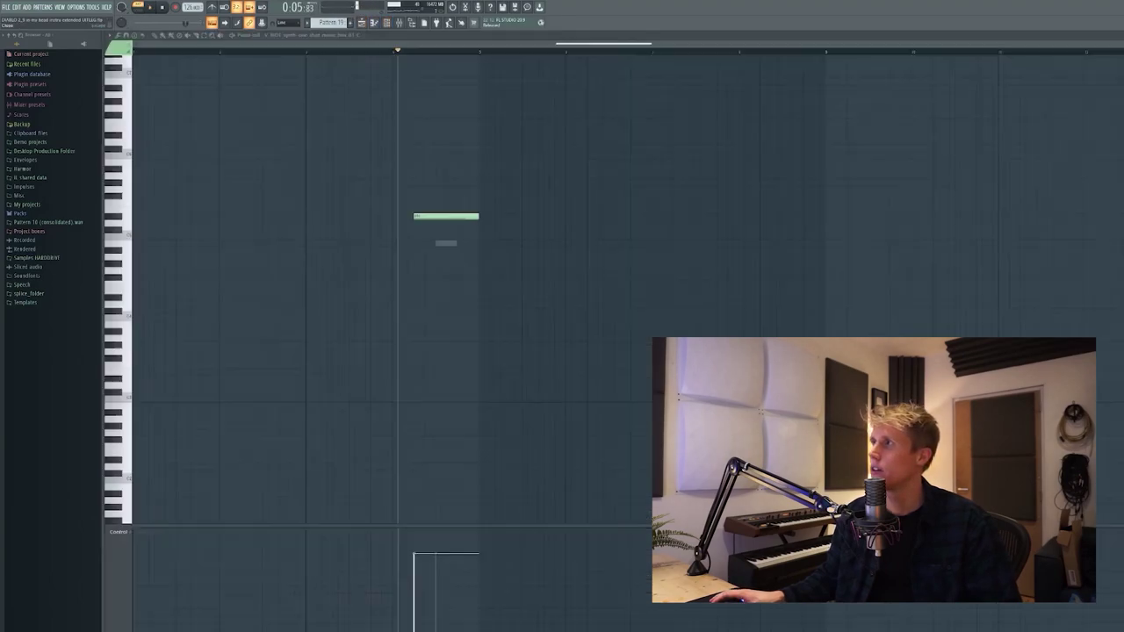
{"action": "left_click", "coordinate": [400, 23]}
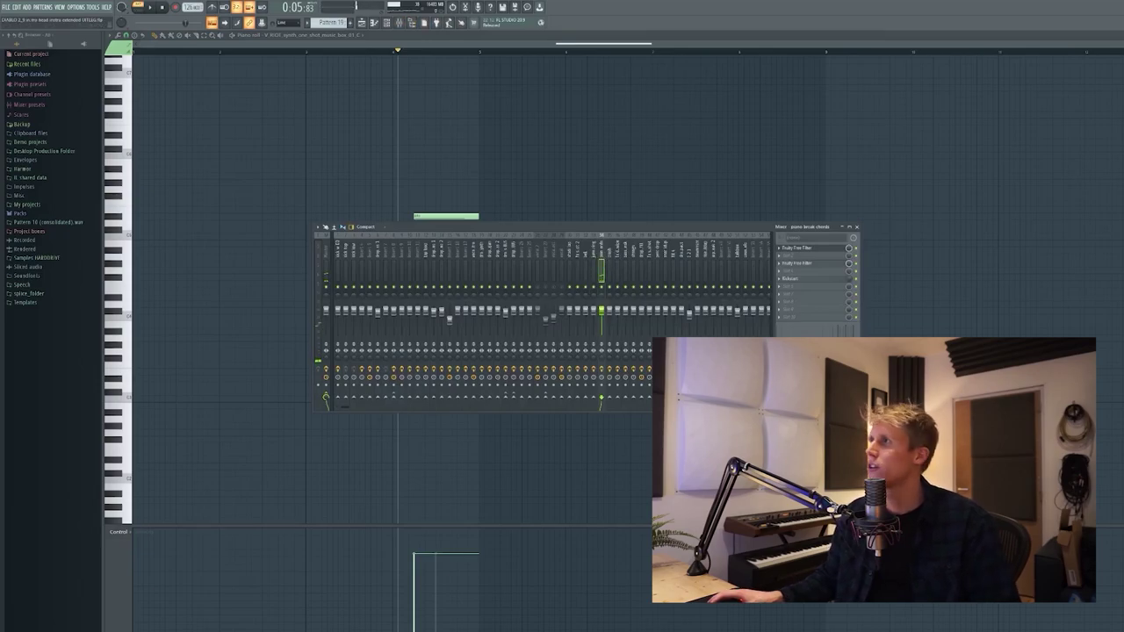
{"action": "left_click", "coordinate": [1118, 35]}
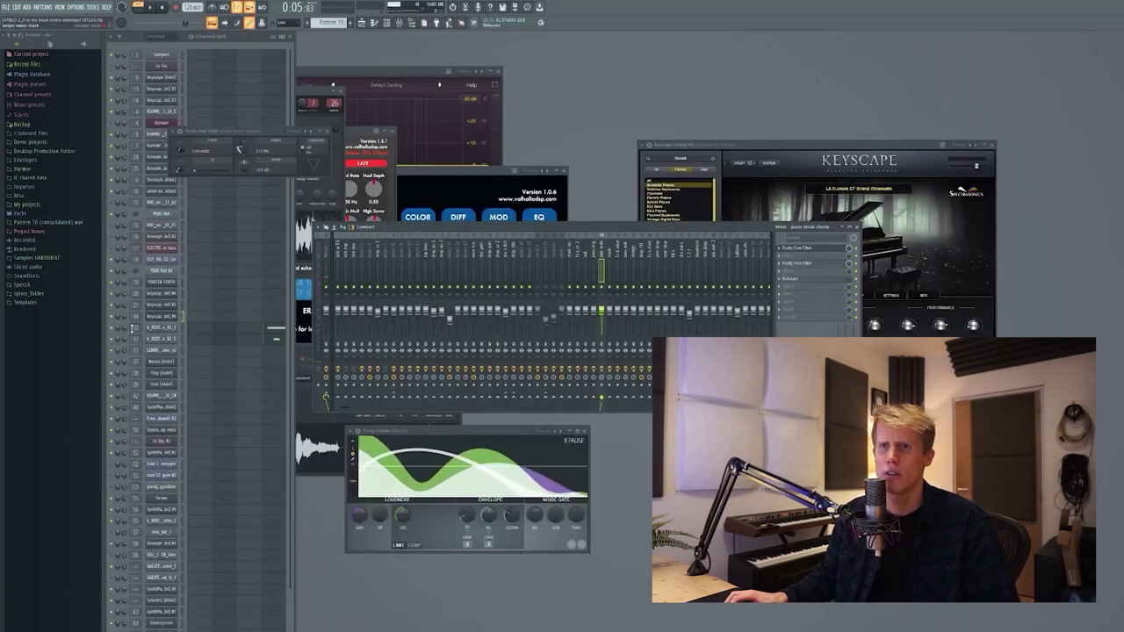
{"action": "left_click", "coordinate": [134, 327]}
{"action": "left_click", "coordinate": [813, 263]}
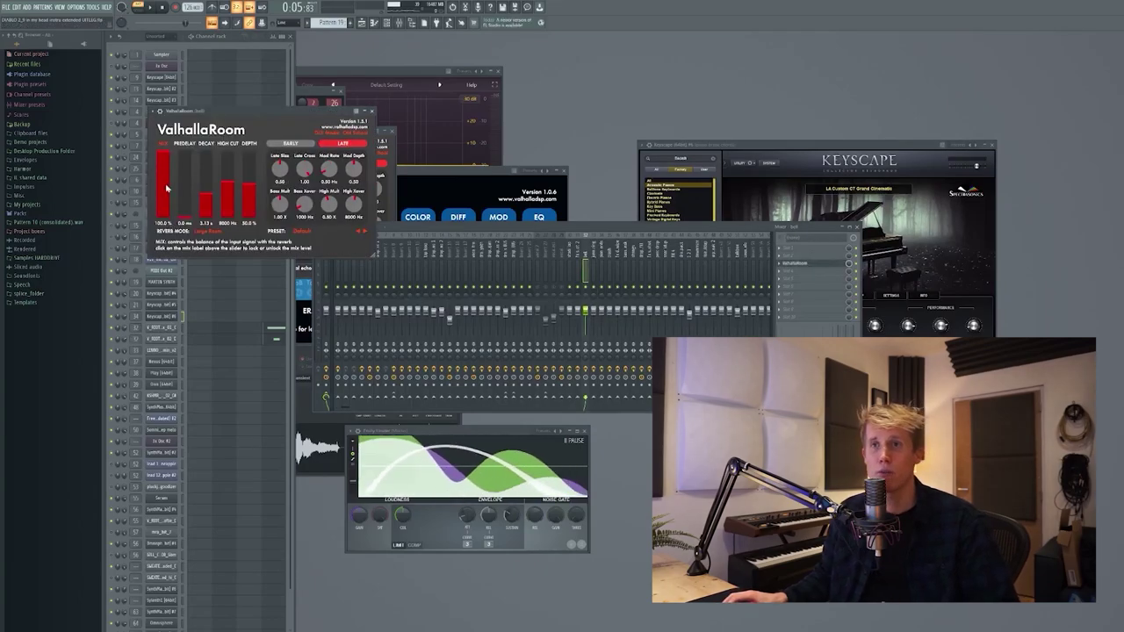
Move and enlarge the ValhallaRoom window, examine its reverb settings, and close it
{"action": "left_click_drag", "start_coordinate": [266, 136], "coordinate": [376, 174]}
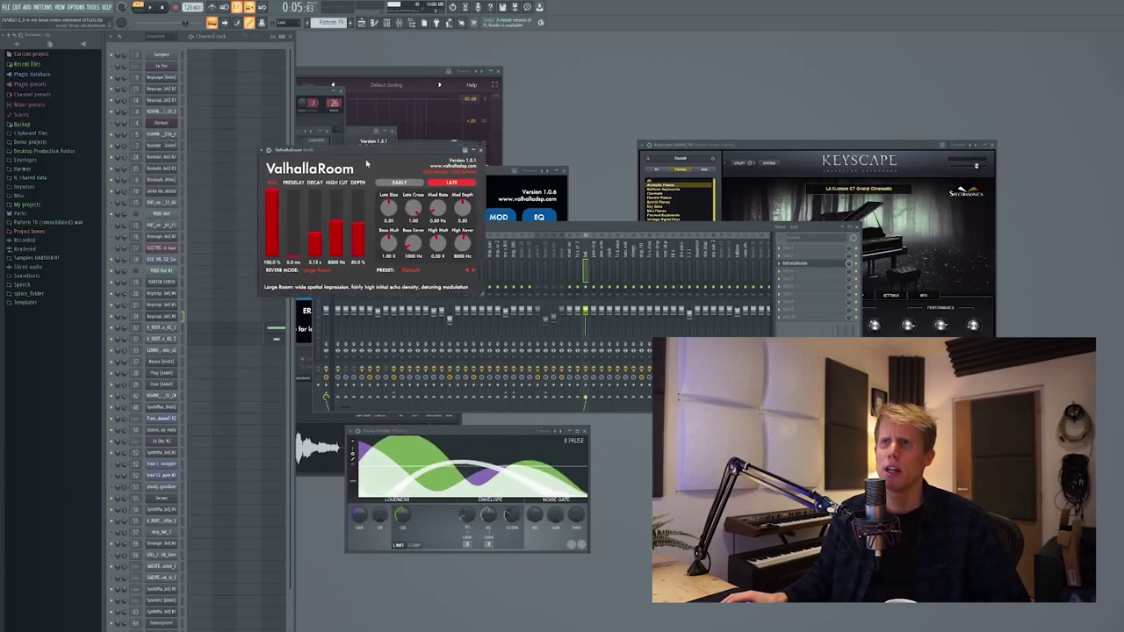
{"action": "left_click_drag", "start_coordinate": [482, 294], "coordinate": [629, 433]}
{"action": "left_click_drag", "start_coordinate": [401, 152], "coordinate": [367, 149]}
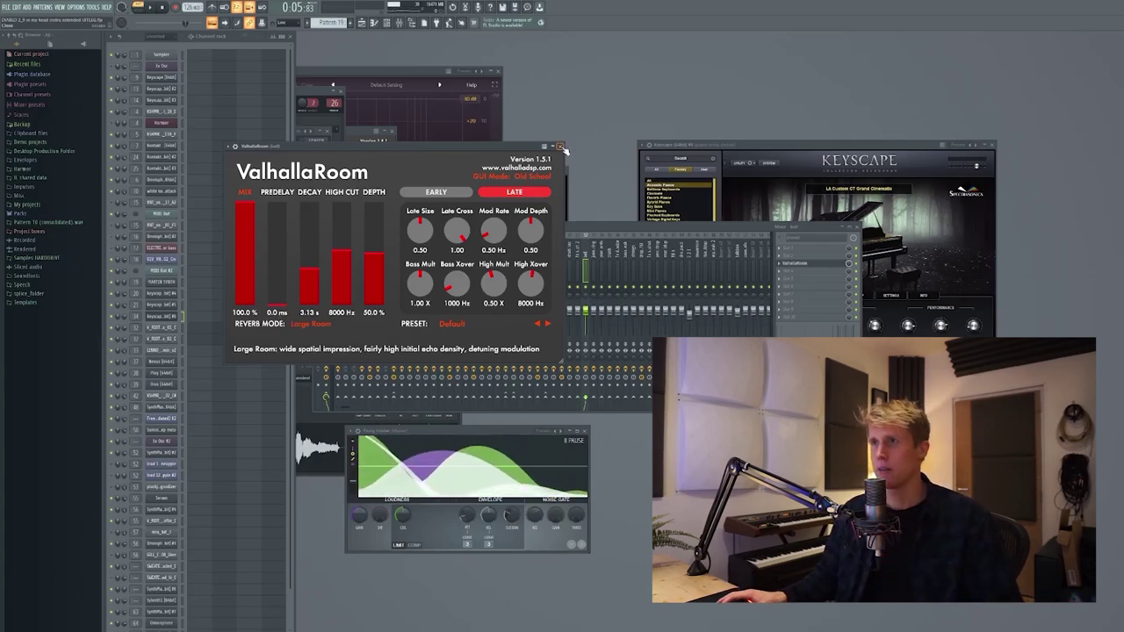
{"action": "left_click", "coordinate": [561, 146]}
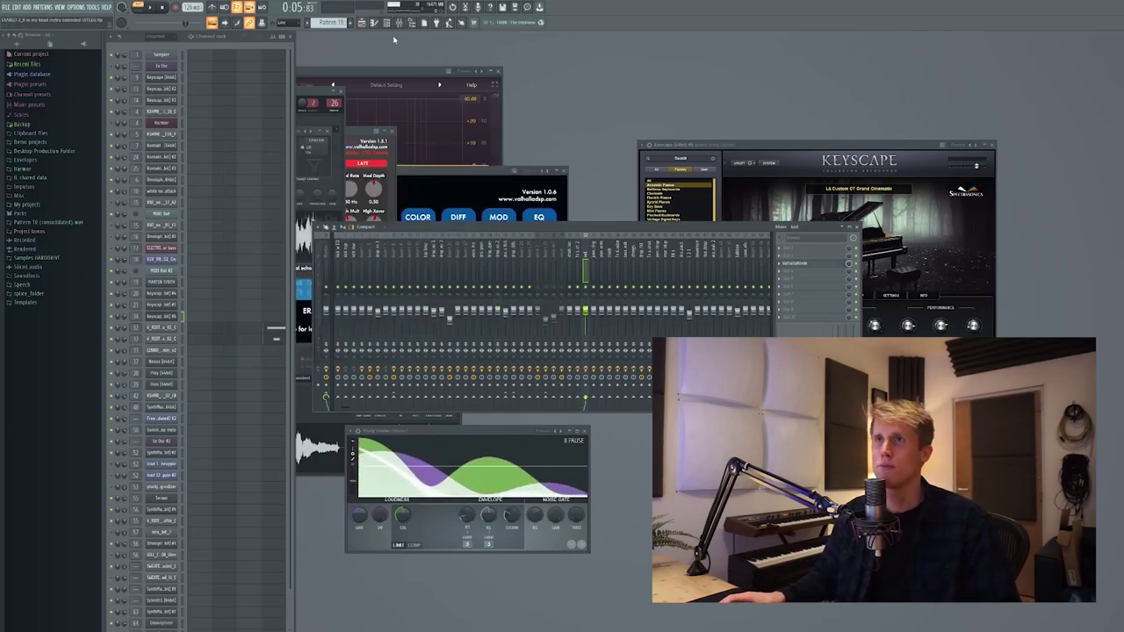
Play the break section in the playlist from about 0:43 and follow the layered clips on the lower tracks
{"action": "left_click", "coordinate": [361, 23]}
{"action": "scroll", "coordinate": [303, 182], "scroll_direction": "down", "scroll_amount": 3}
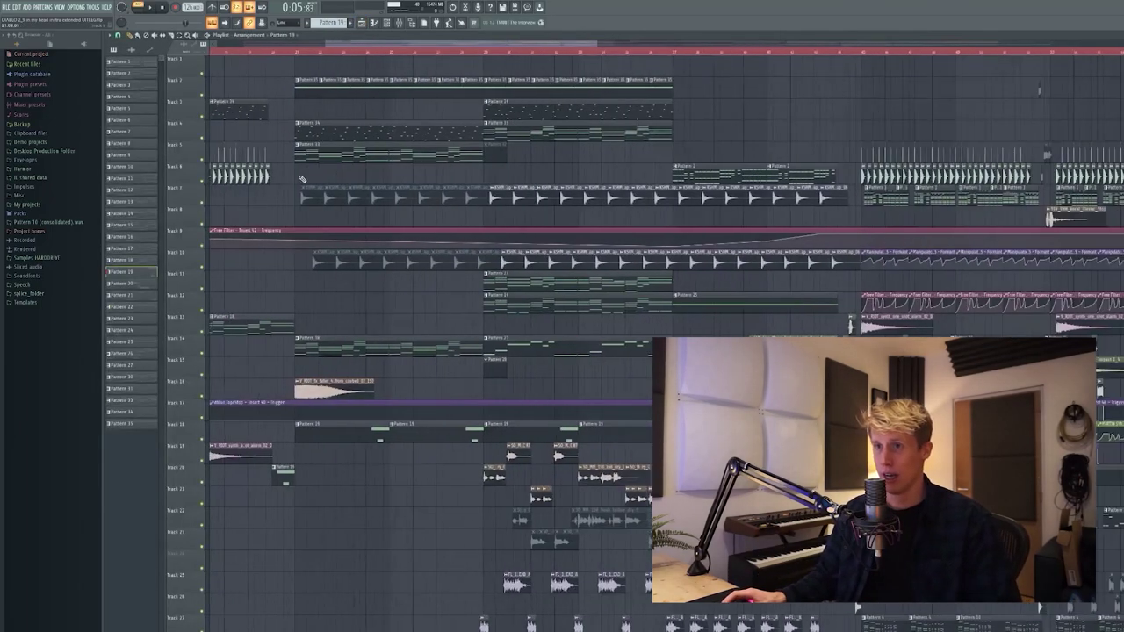
{"action": "scroll", "coordinate": [286, 210], "scroll_direction": "up", "scroll_amount": 4}
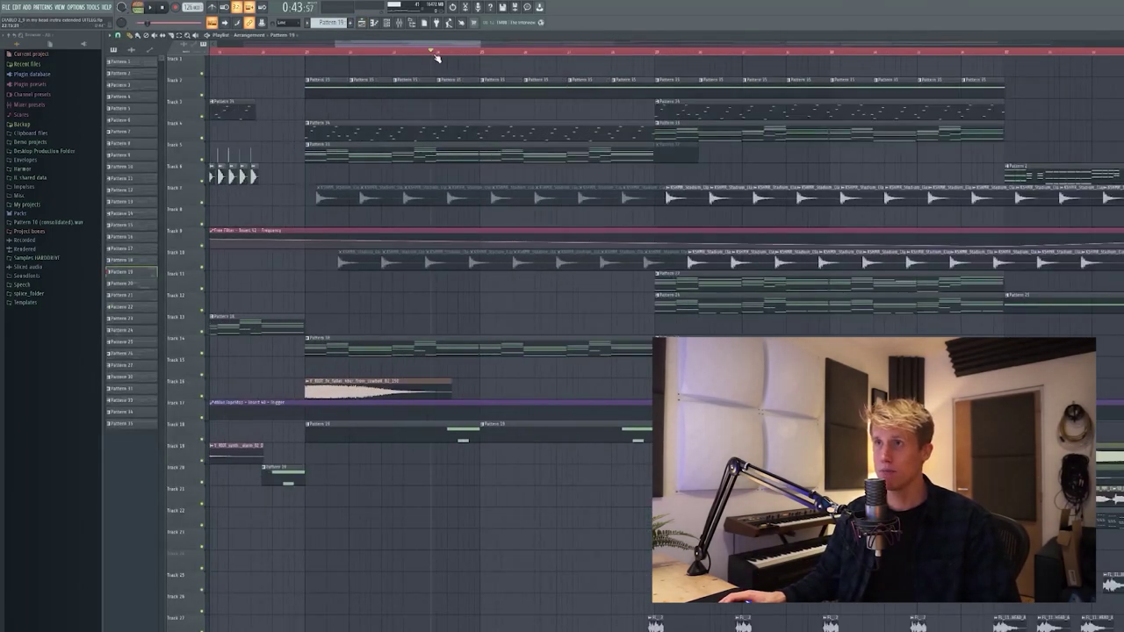
{"action": "key", "text": "space"}
{"action": "scroll", "coordinate": [507, 208], "scroll_direction": "down", "scroll_amount": 3}
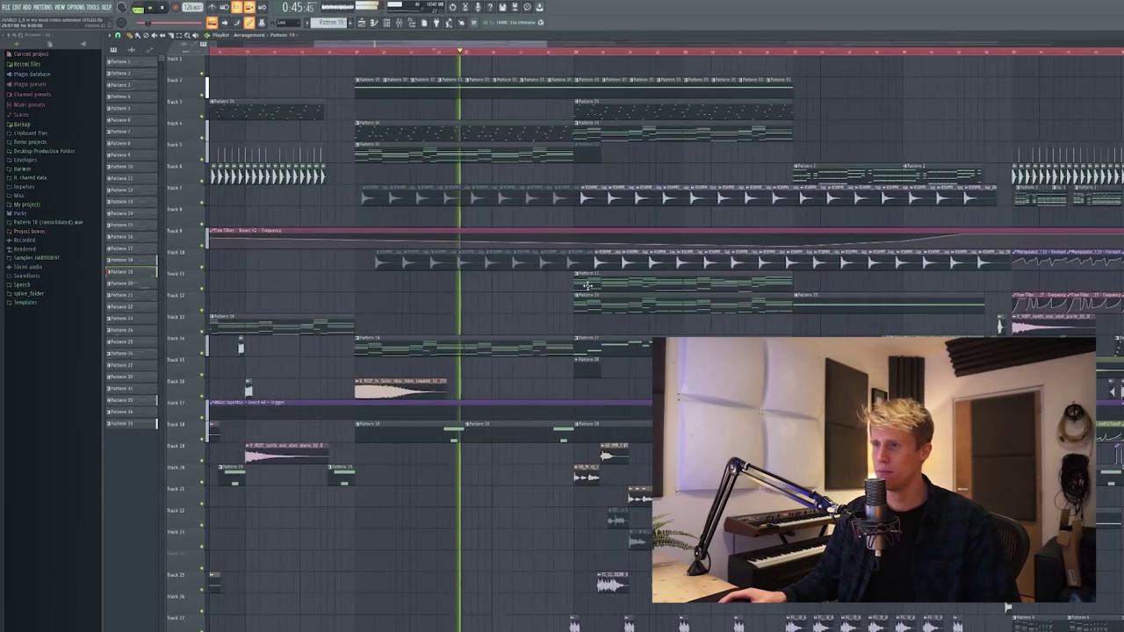
{"action": "scroll", "coordinate": [587, 285], "scroll_direction": "down", "scroll_amount": 5}
{"action": "scroll", "coordinate": [534, 456], "scroll_direction": "up", "scroll_amount": 1}
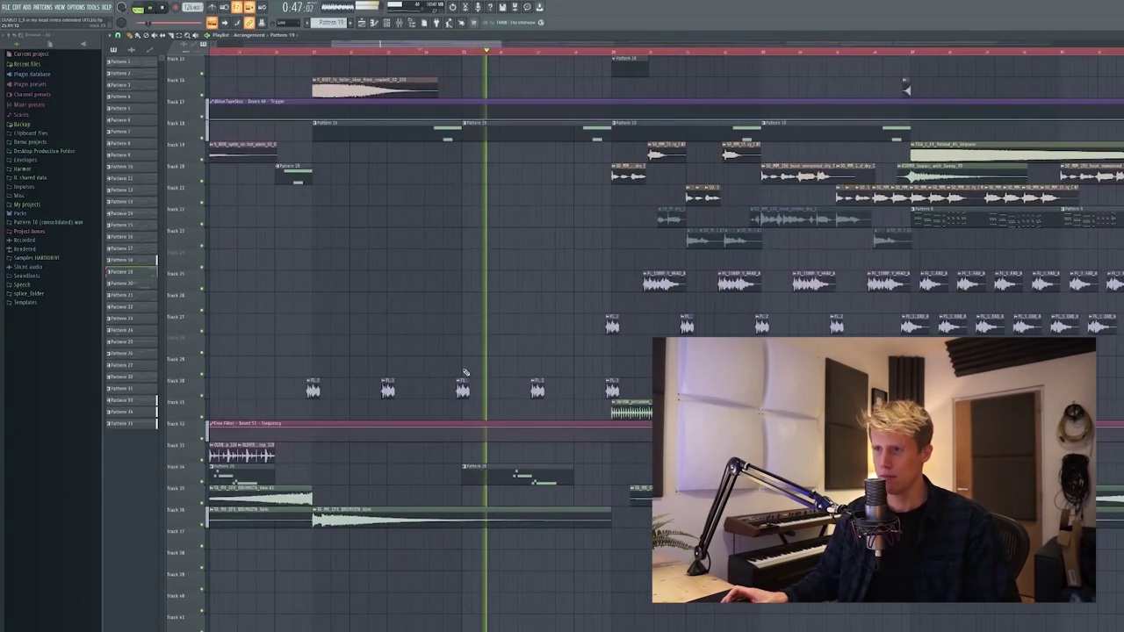
{"action": "key", "text": "space"}
Select Pattern 20 from its clip on Track 34 and open the sampler channel that plays its notes
{"action": "left_click", "coordinate": [522, 477]}
{"action": "key", "text": "F5"}
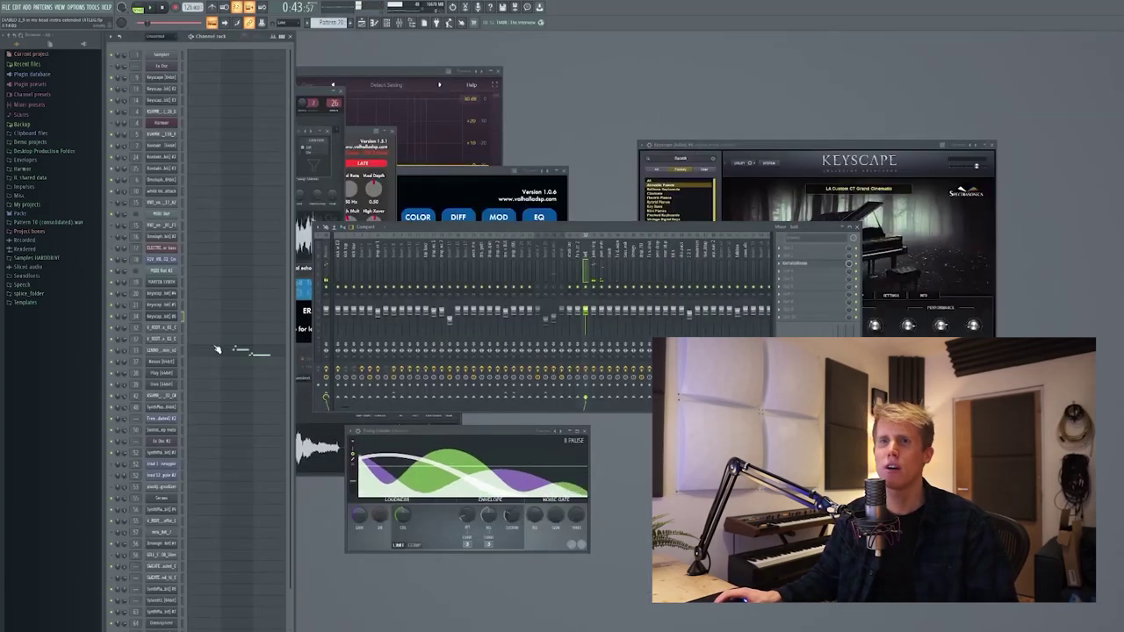
{"action": "left_click", "coordinate": [161, 349]}
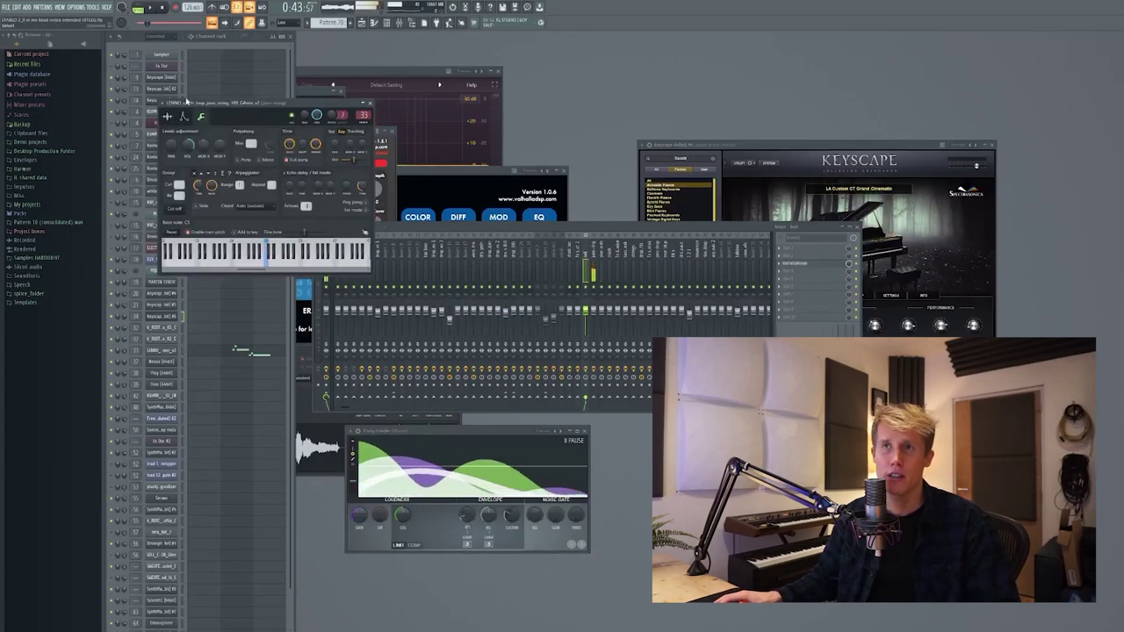
Close the sampler window and examine the notes of Pattern 20 in the piano roll
{"action": "left_click", "coordinate": [370, 103]}
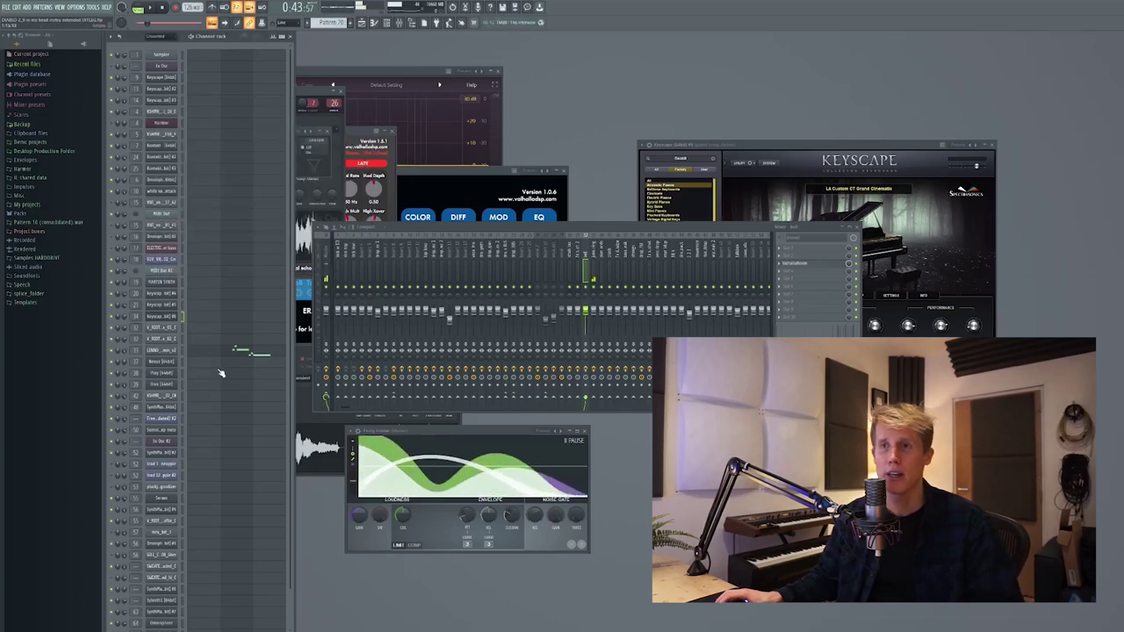
{"action": "left_click", "coordinate": [237, 353]}
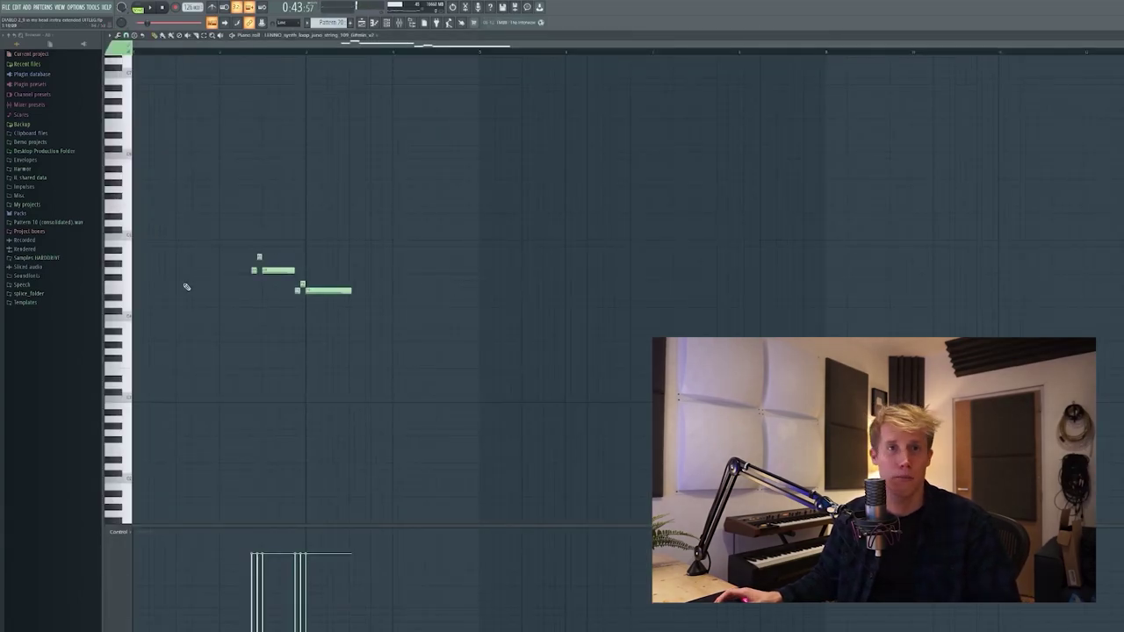
{"action": "scroll", "coordinate": [186, 290], "scroll_direction": "up", "scroll_amount": 4}
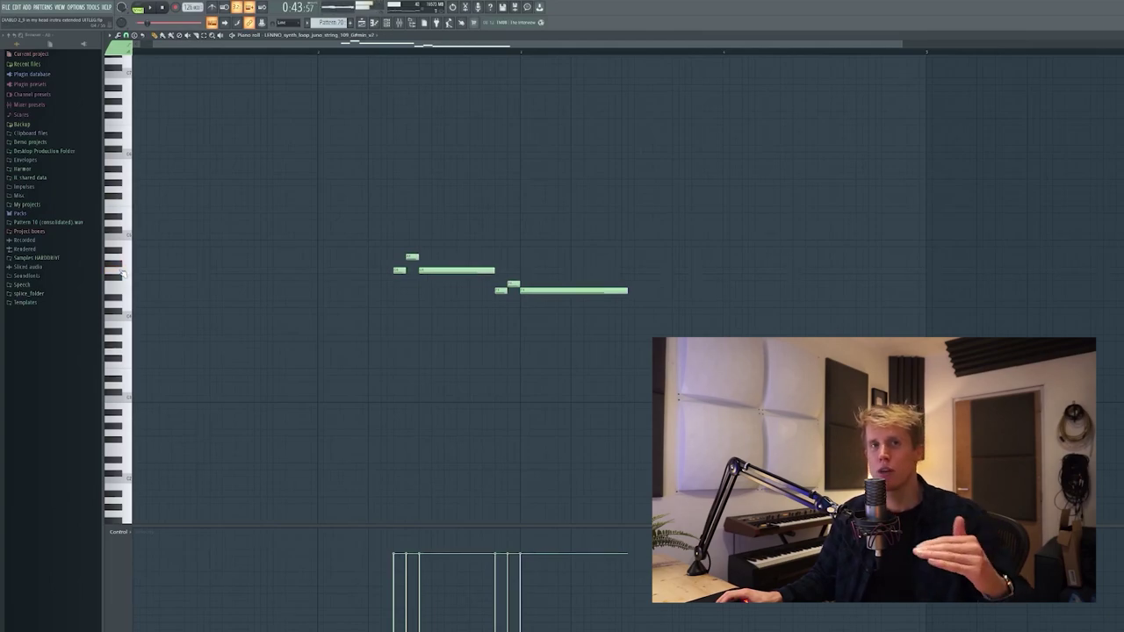
{"action": "left_click", "coordinate": [399, 22]}
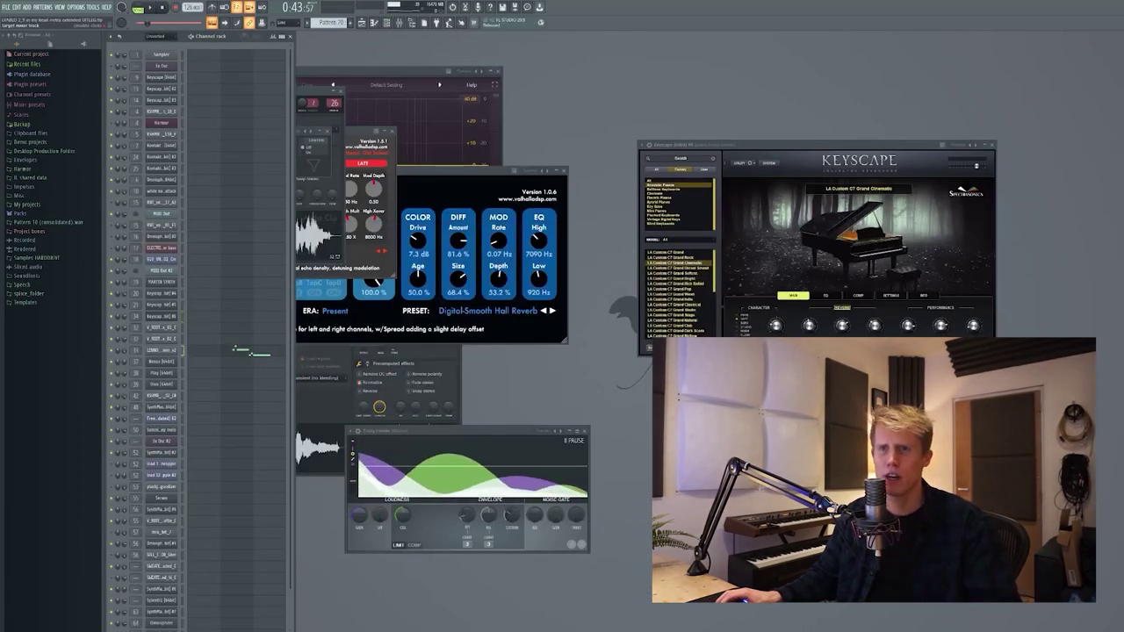
Open the Fruity Stereo Enhancer and both FabFilter Pro-Q 2 equalizers on the channel's mixer insert, and spread out the windows
{"action": "key", "text": "F9"}
{"action": "left_click", "coordinate": [813, 250]}
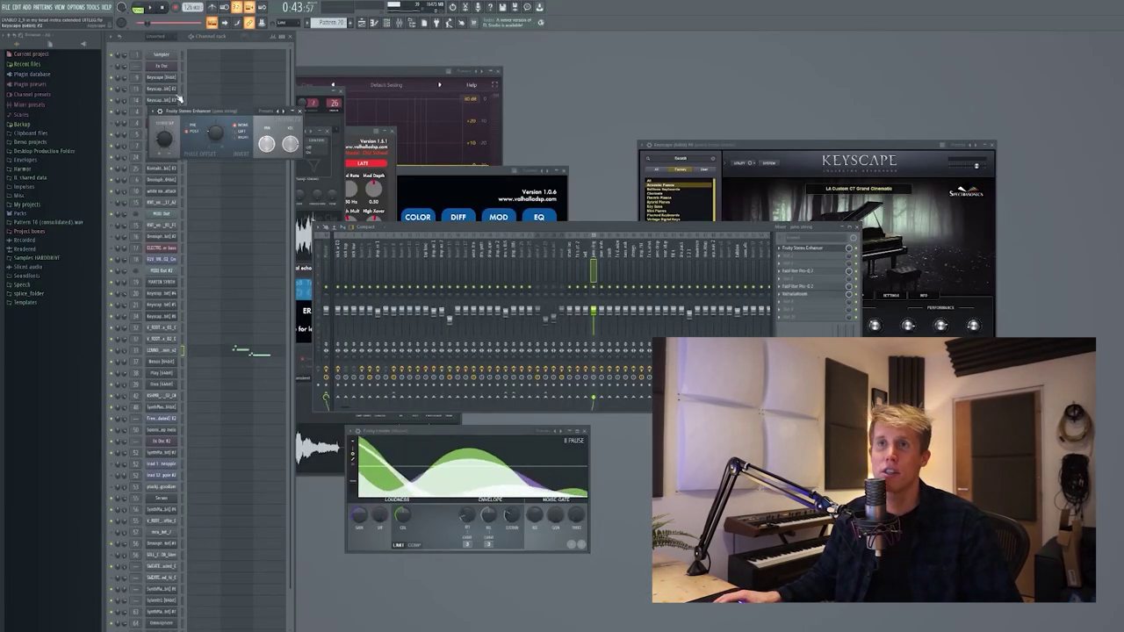
{"action": "left_click", "coordinate": [825, 272]}
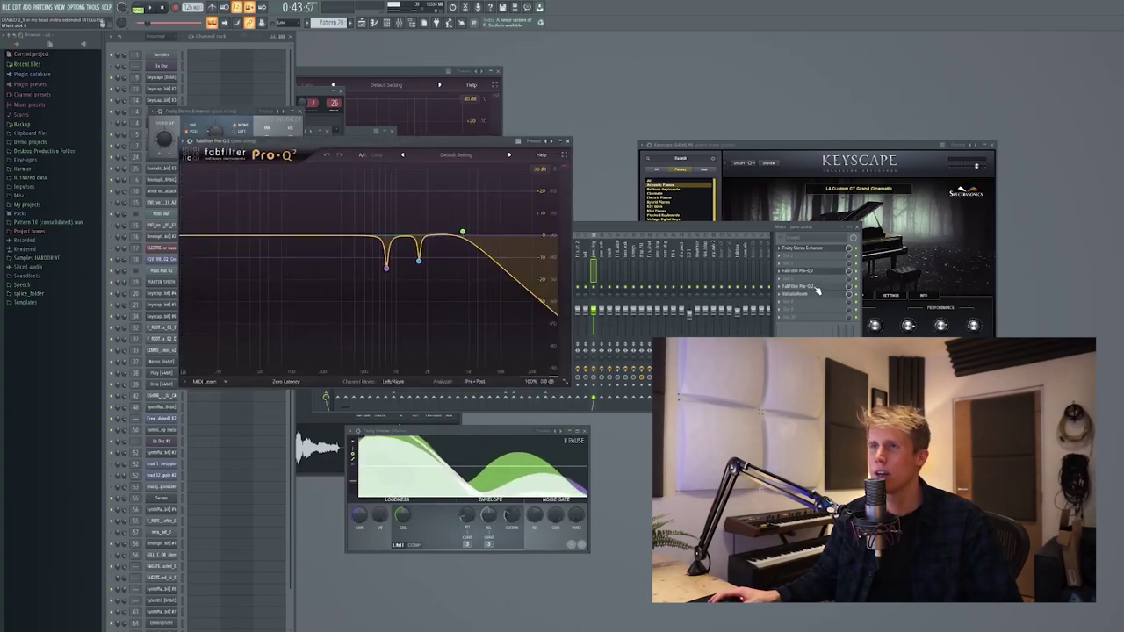
{"action": "left_click", "coordinate": [818, 288]}
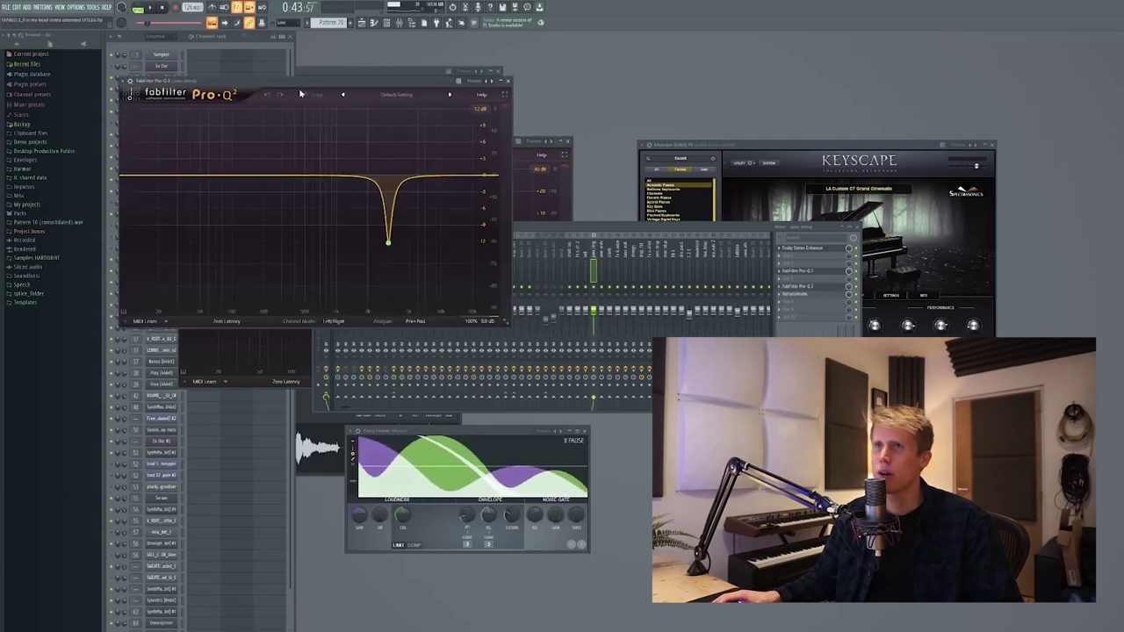
{"action": "left_click_drag", "start_coordinate": [301, 87], "coordinate": [806, 89]}
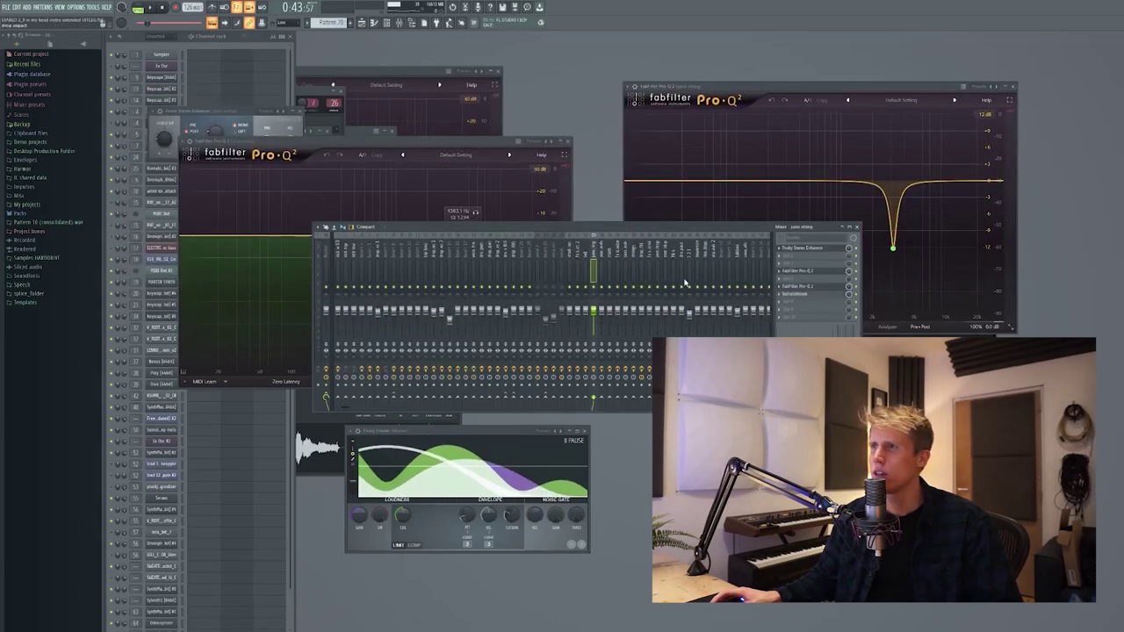
{"action": "left_click_drag", "start_coordinate": [604, 229], "coordinate": [635, 365]}
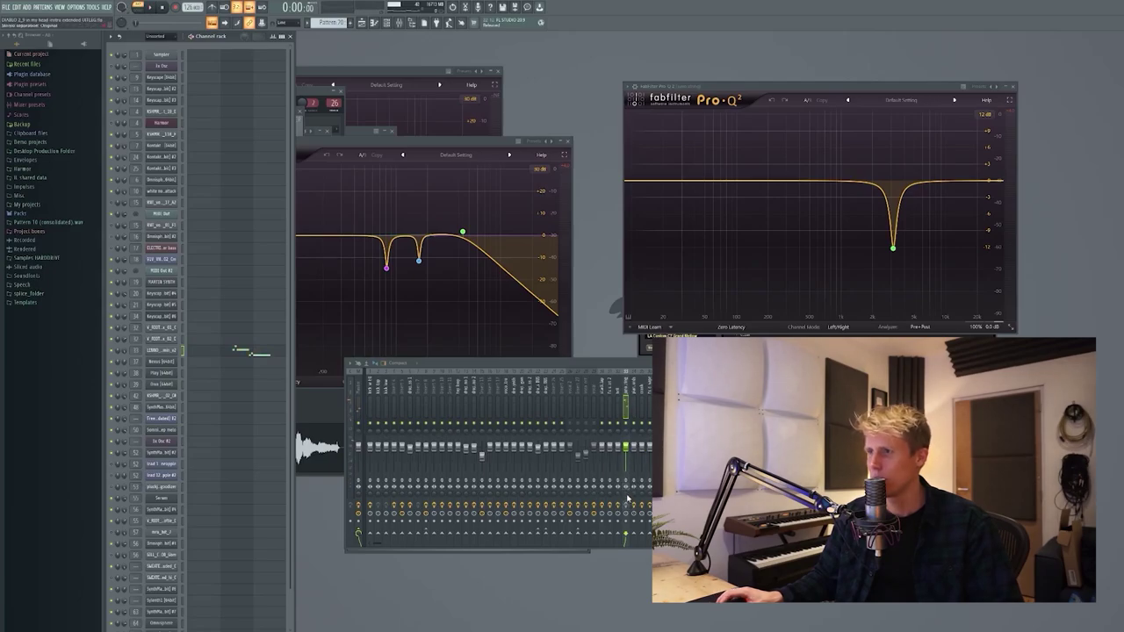
Open the ValhallaRoom reverb on the same mixer insert and close the first Pro-Q 2 window, which has the high cut
{"action": "left_click", "coordinate": [878, 400]}
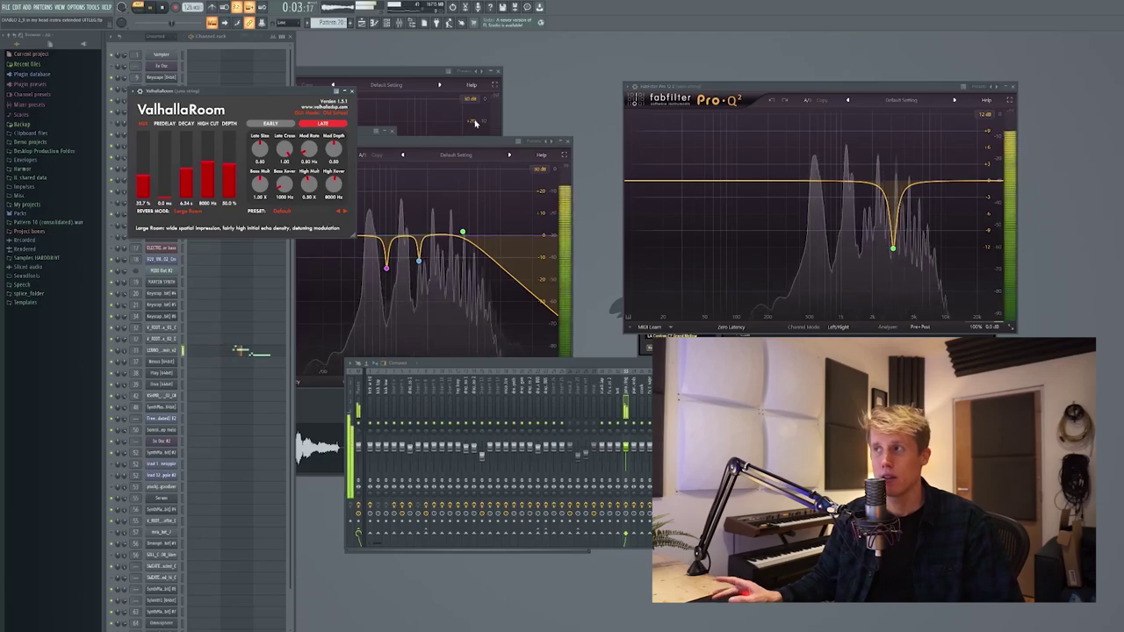
{"action": "left_click", "coordinate": [567, 144]}
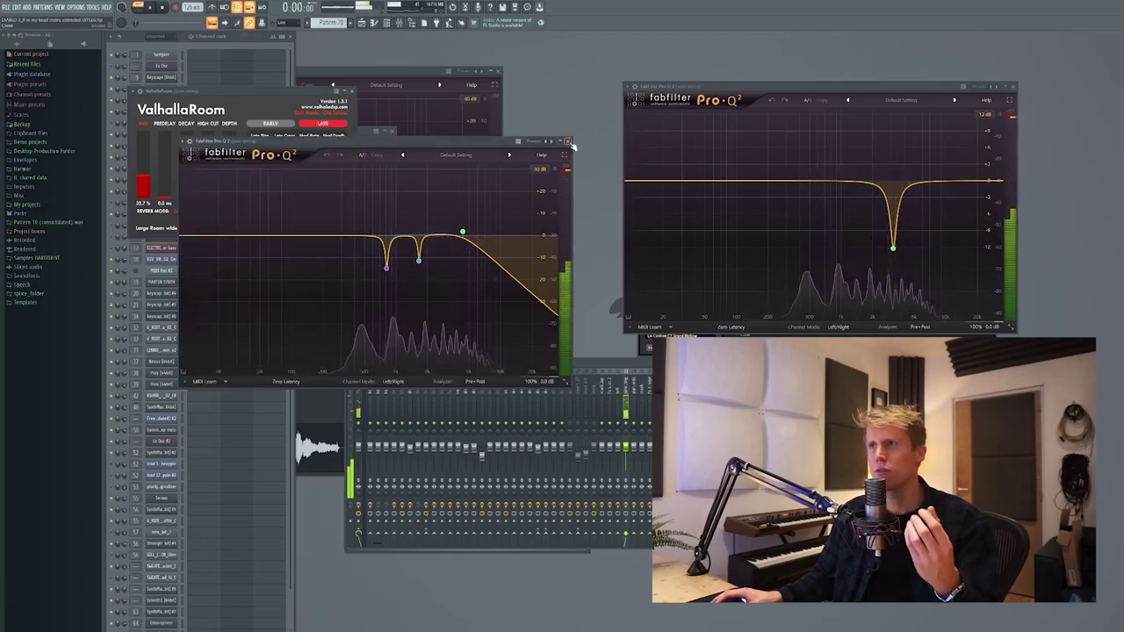
{"action": "left_click", "coordinate": [568, 141]}
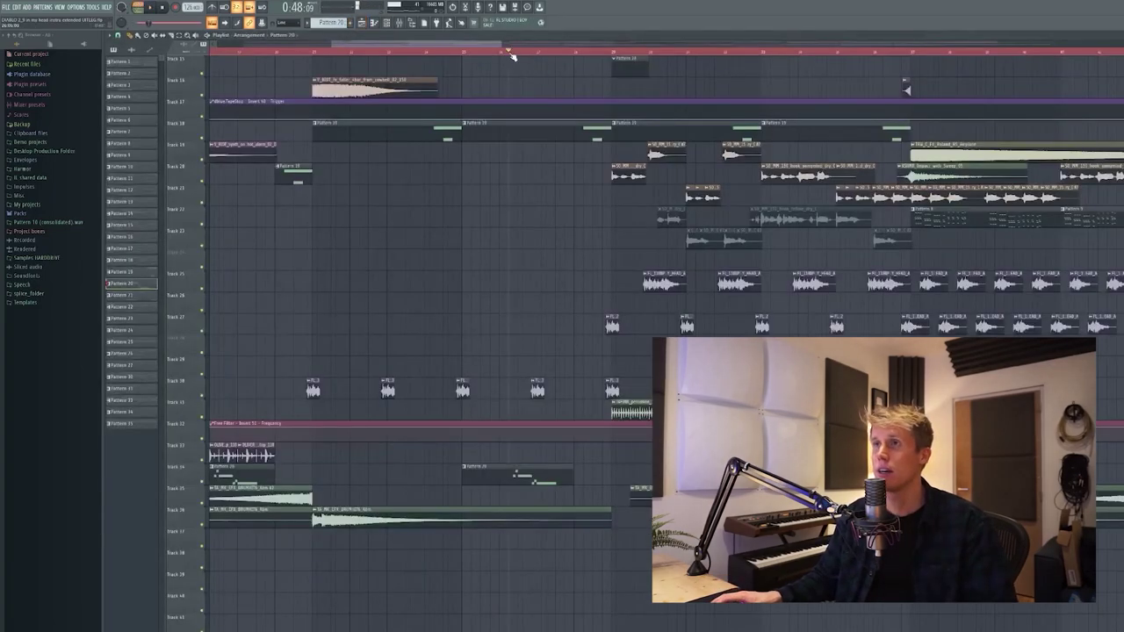
Select Pattern 34 from its clip on Track 4 in the playlist and locate the channel that plays it
{"action": "scroll", "coordinate": [658, 329], "scroll_direction": "down", "scroll_amount": 5}
{"action": "scroll", "coordinate": [658, 329], "scroll_direction": "up", "scroll_amount": 3}
{"action": "scroll", "coordinate": [659, 330], "scroll_direction": "up", "scroll_amount": 10}
{"action": "left_click", "coordinate": [480, 133]}
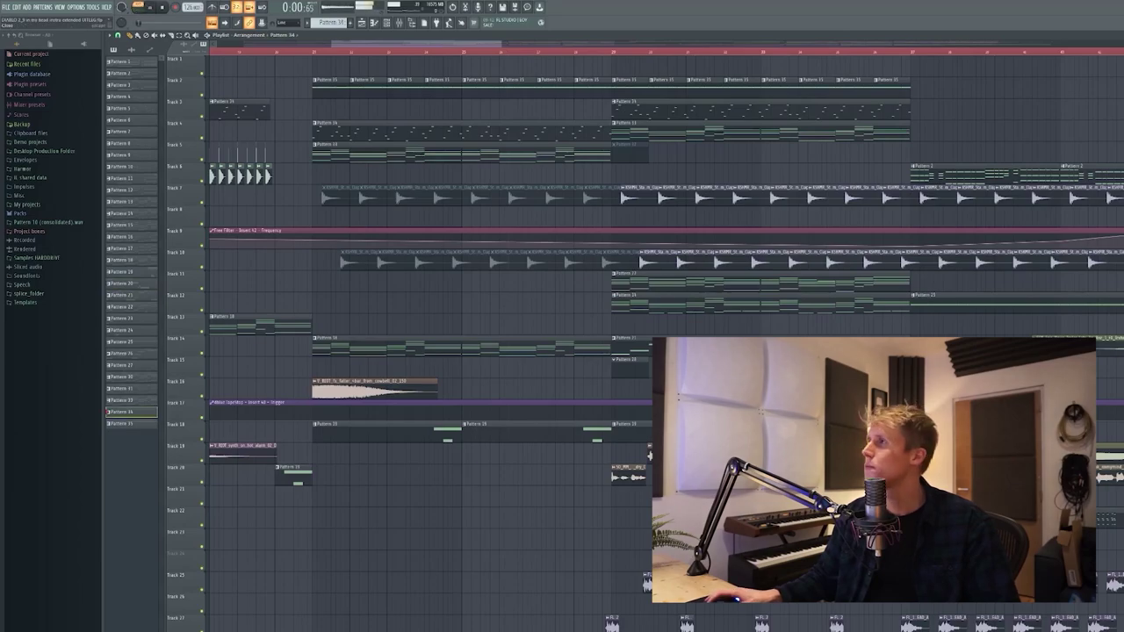
{"action": "left_click", "coordinate": [1118, 35]}
{"action": "key", "text": "F6"}
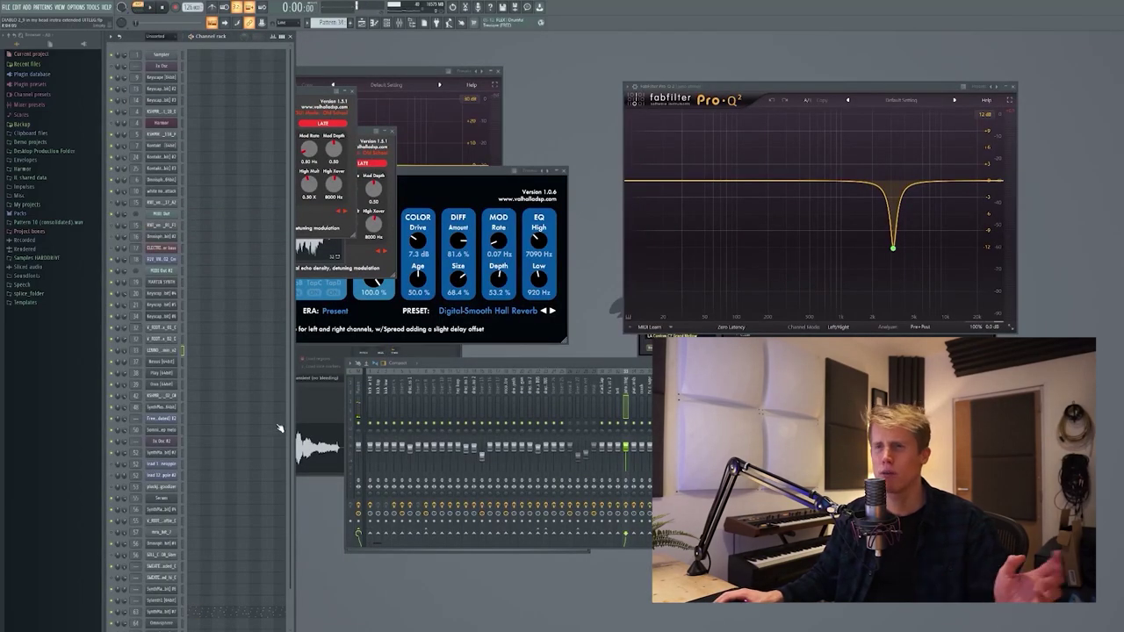
{"action": "scroll", "coordinate": [235, 581], "scroll_direction": "down", "scroll_amount": 4}
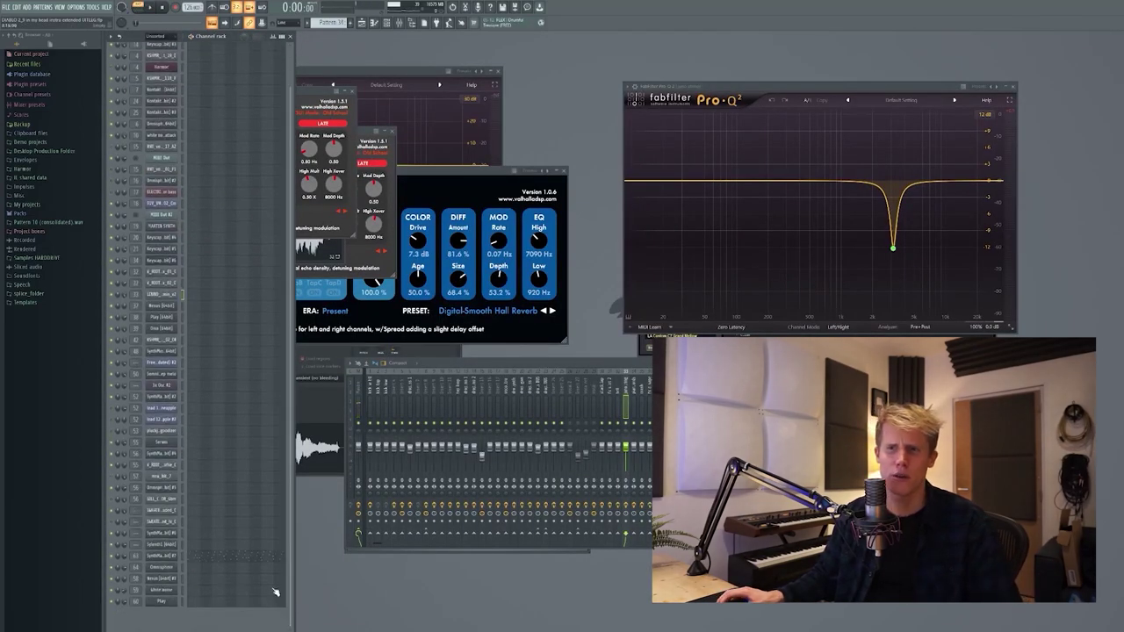
Play the break from about 0:38 with Track 4 muted, stop playback, and unmute the track
{"action": "left_click", "coordinate": [361, 23]}
{"action": "left_click", "coordinate": [202, 138]}
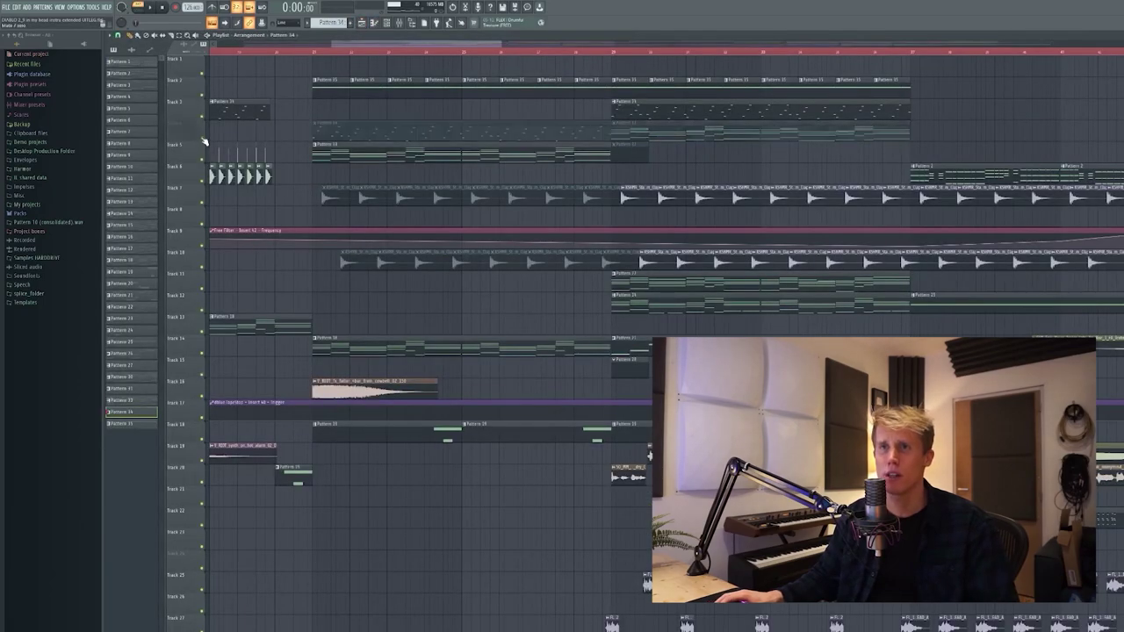
{"action": "left_click", "coordinate": [316, 54]}
{"action": "key", "text": "space"}
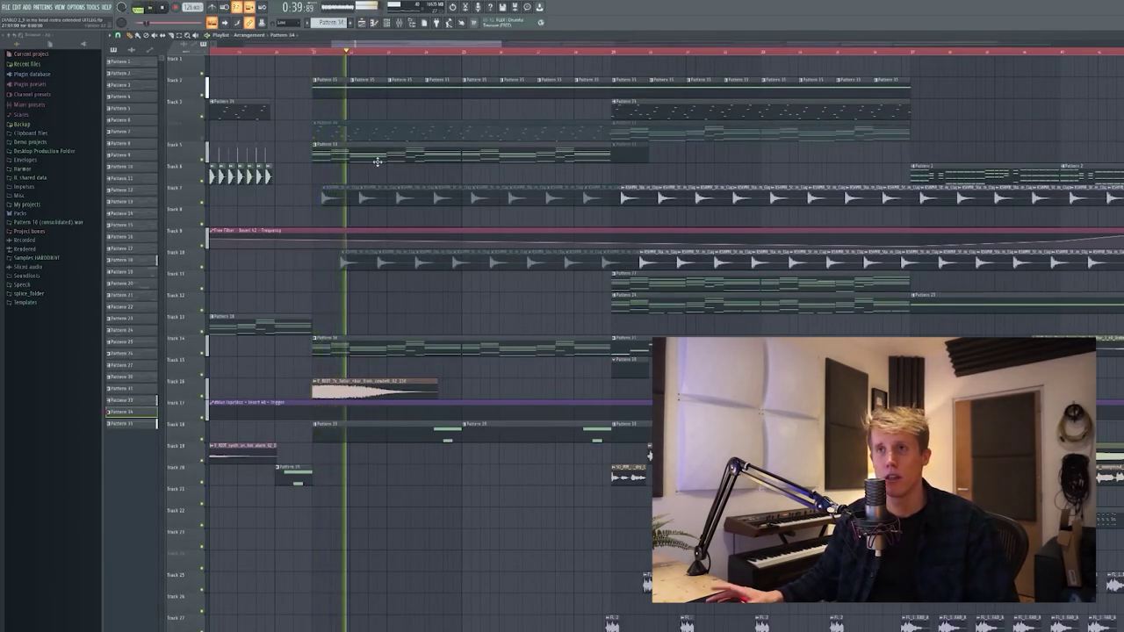
{"action": "key", "text": "space"}
{"action": "left_click", "coordinate": [203, 139]}
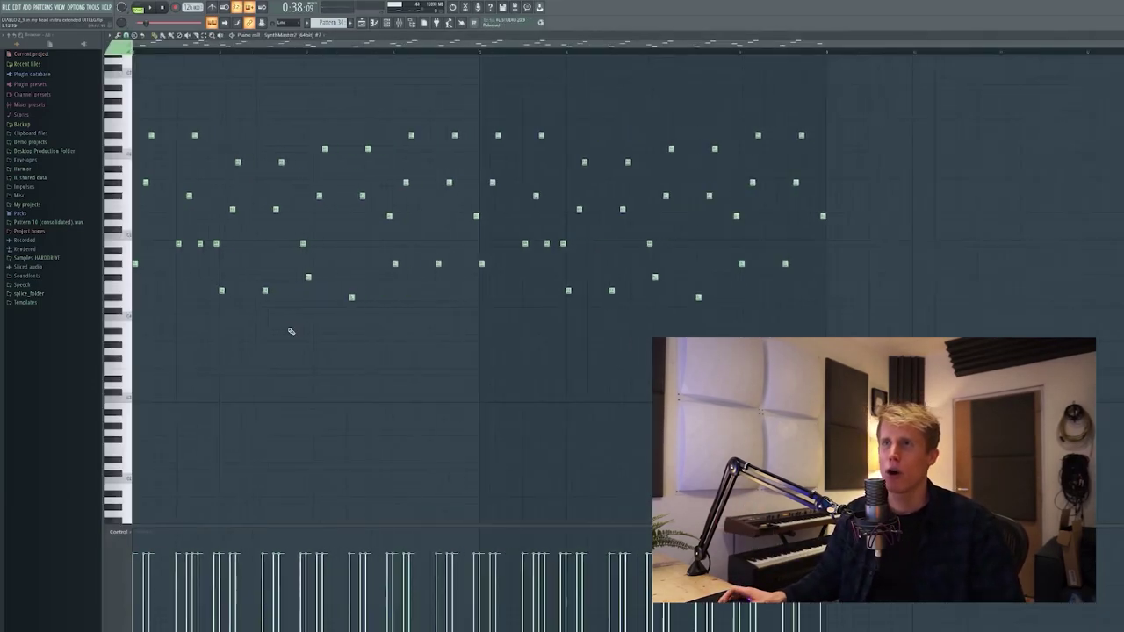
Play the SynthMaster notes of Pattern 34 in the piano roll and look through the mixer inserts
{"action": "left_click", "coordinate": [153, 7]}
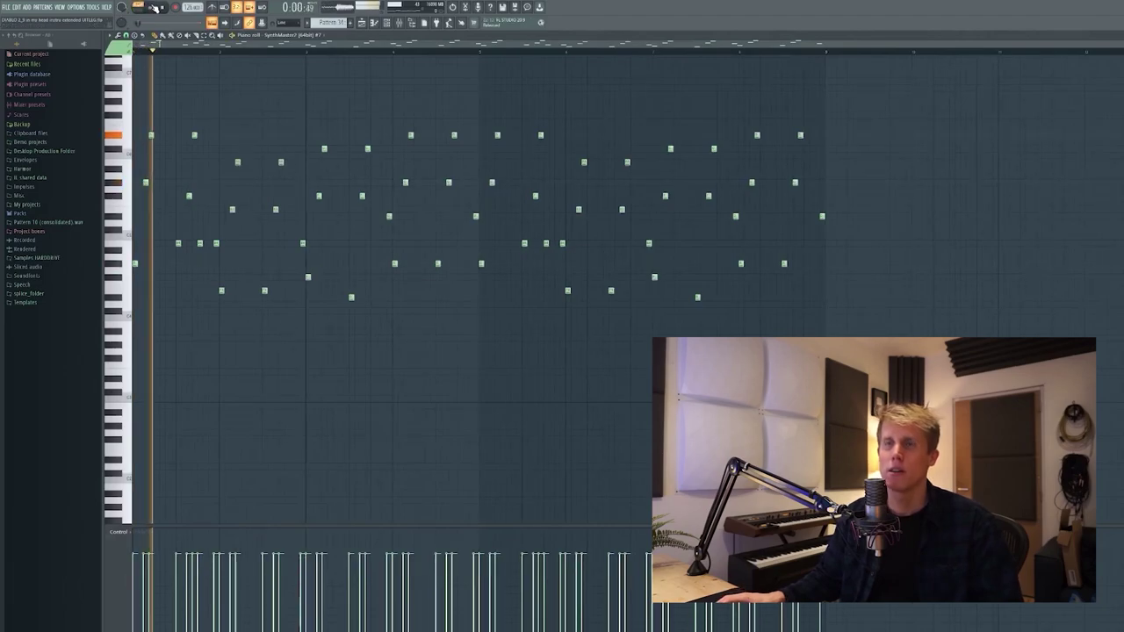
{"action": "left_click", "coordinate": [402, 22]}
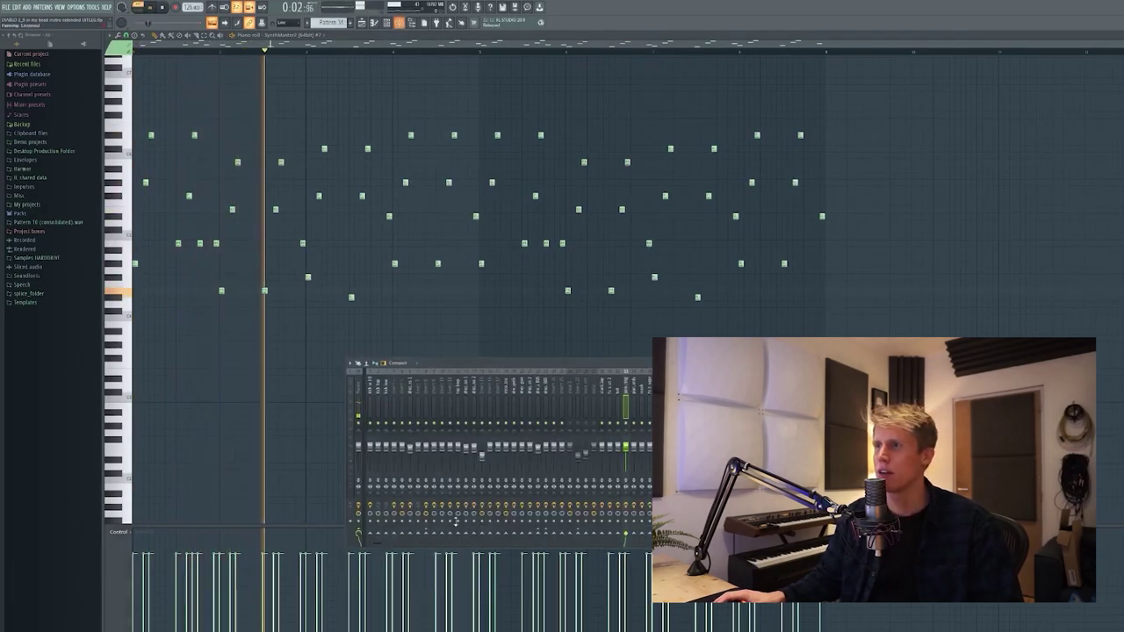
{"action": "left_click_drag", "start_coordinate": [398, 544], "coordinate": [549, 543]}
{"action": "left_click", "coordinate": [702, 465]}
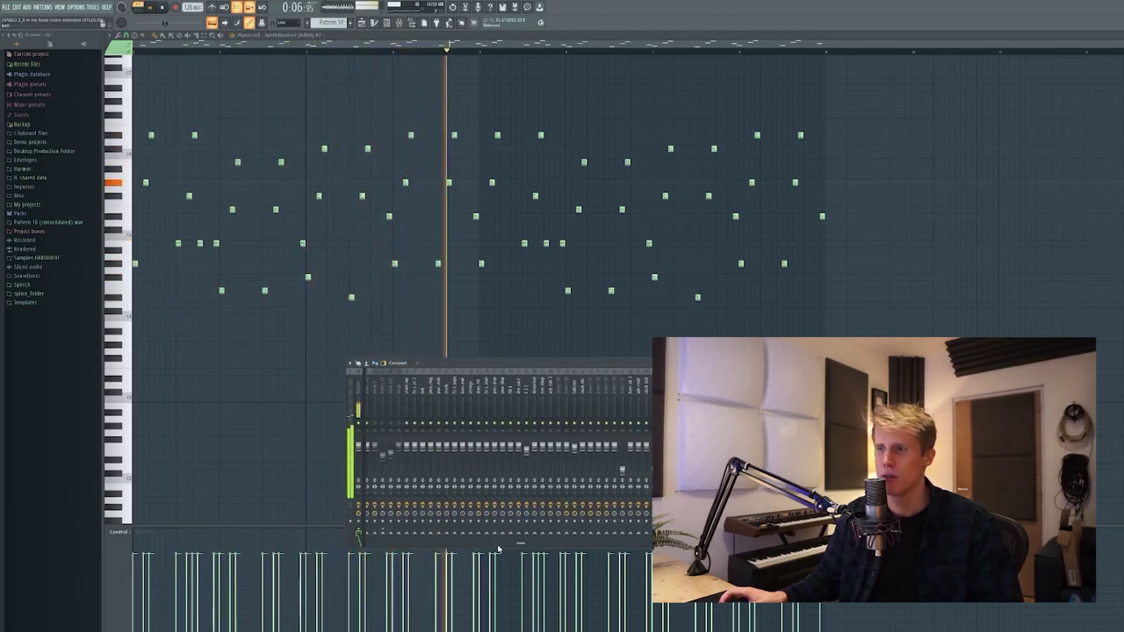
{"action": "left_click_drag", "start_coordinate": [524, 545], "coordinate": [384, 545]}
{"action": "left_click", "coordinate": [943, 363]}
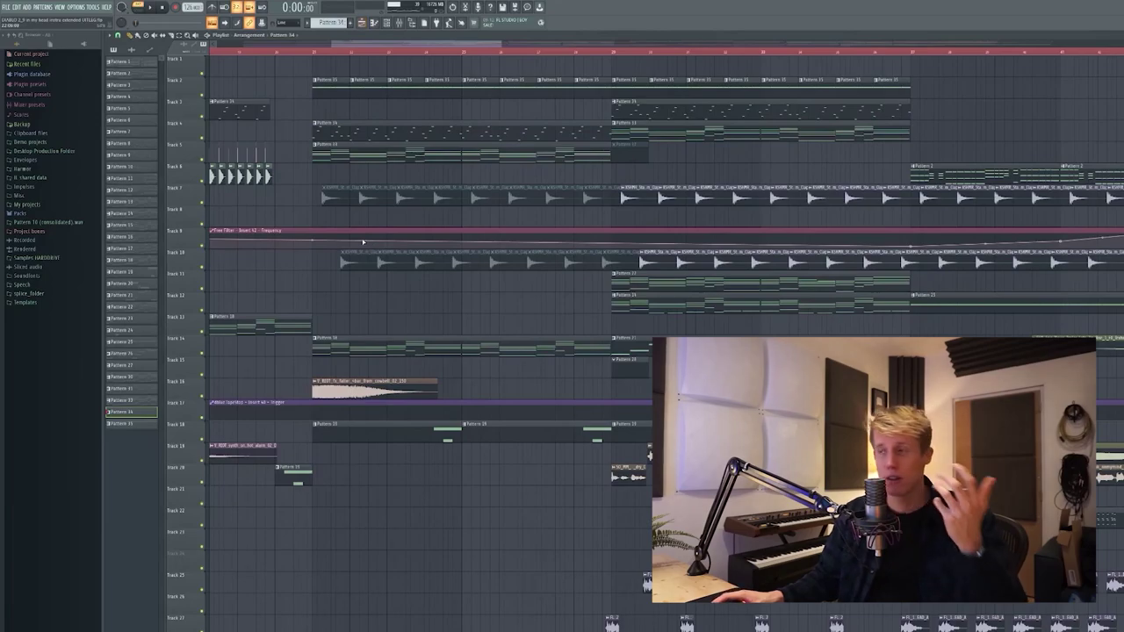
Look over the playlist tracks and open the Play instrument used by Pattern 35
{"action": "scroll", "coordinate": [364, 308], "scroll_direction": "down", "scroll_amount": 6}
{"action": "scroll", "coordinate": [364, 309], "scroll_direction": "up", "scroll_amount": 6}
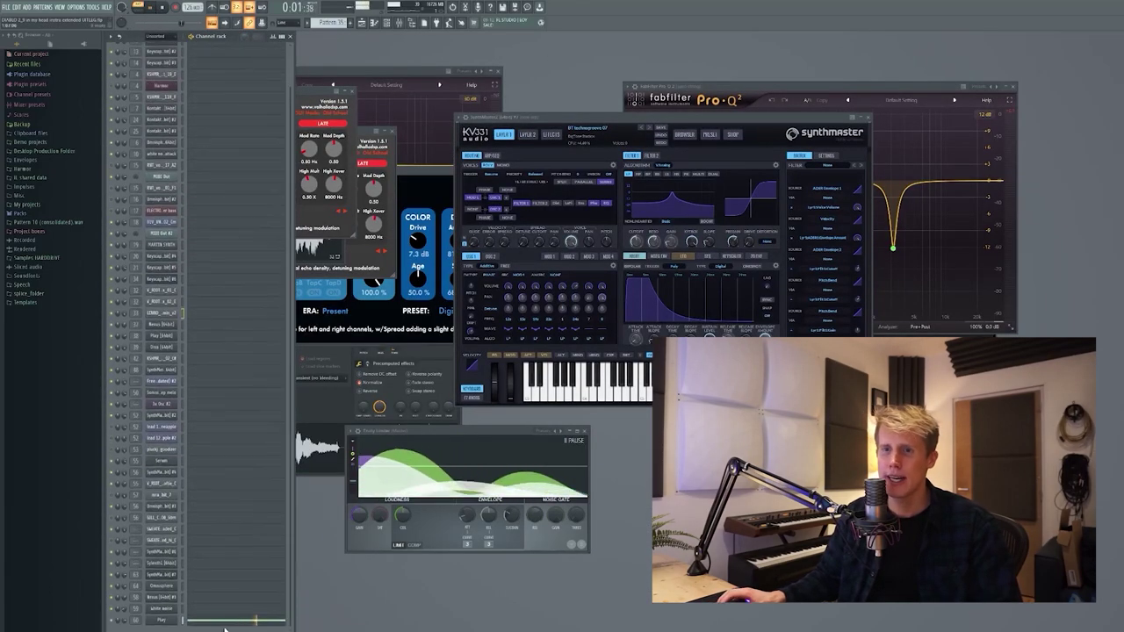
{"action": "key", "text": "space"}
{"action": "left_click", "coordinate": [165, 624]}
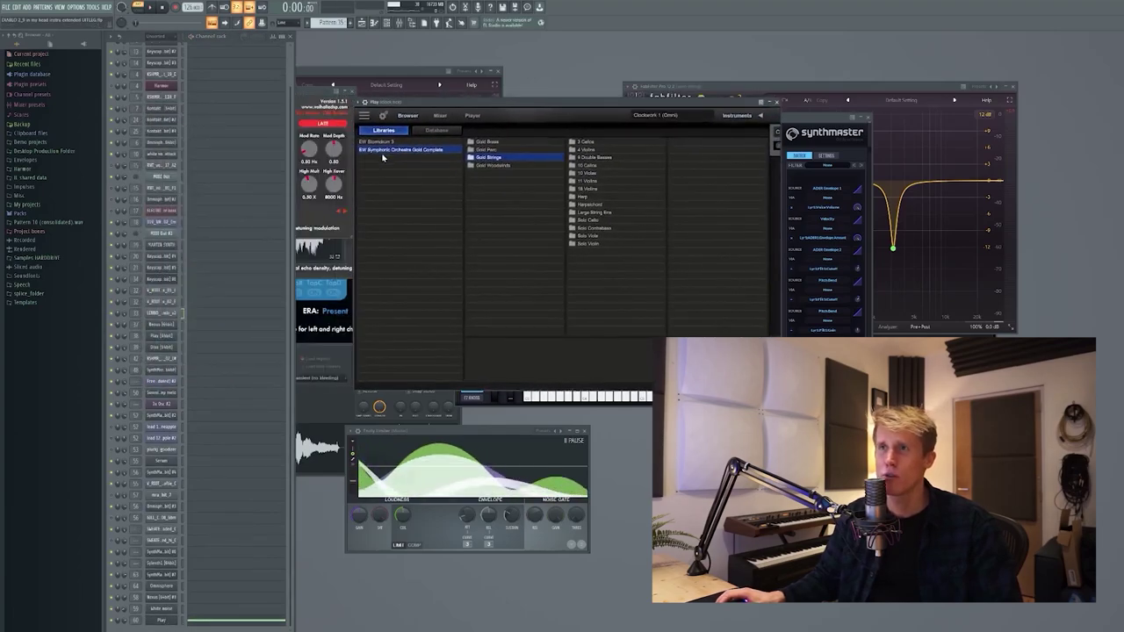
Open the Play channel's repeated notes in the piano roll and listen to them
{"action": "left_click", "coordinate": [204, 622]}
{"action": "scroll", "coordinate": [180, 270], "scroll_direction": "up", "scroll_amount": 3}
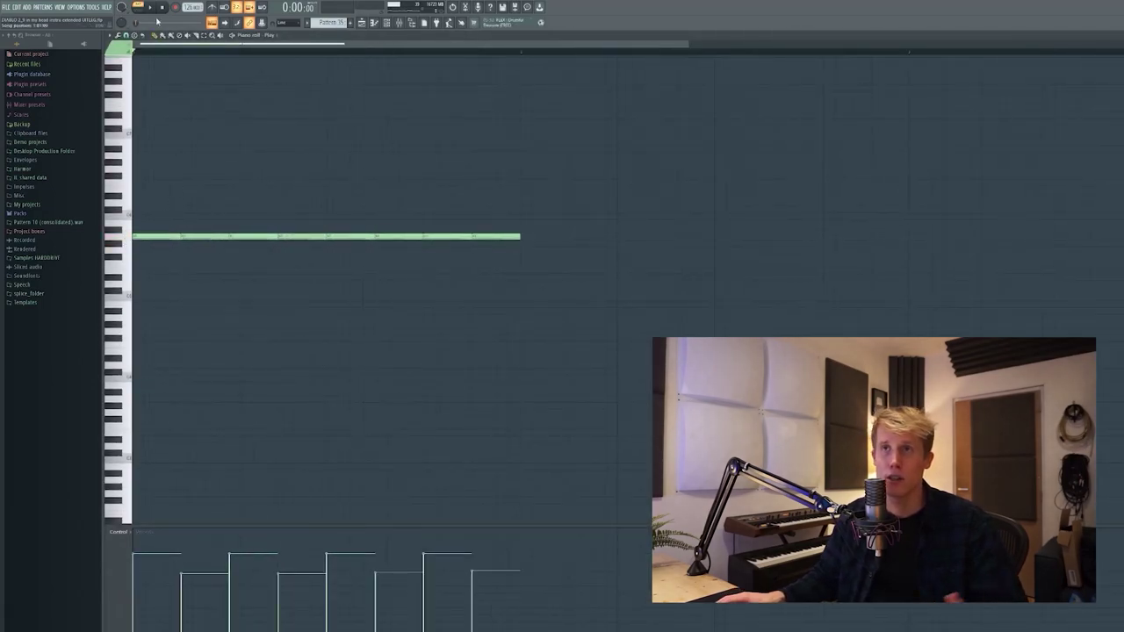
{"action": "key", "text": "space"}
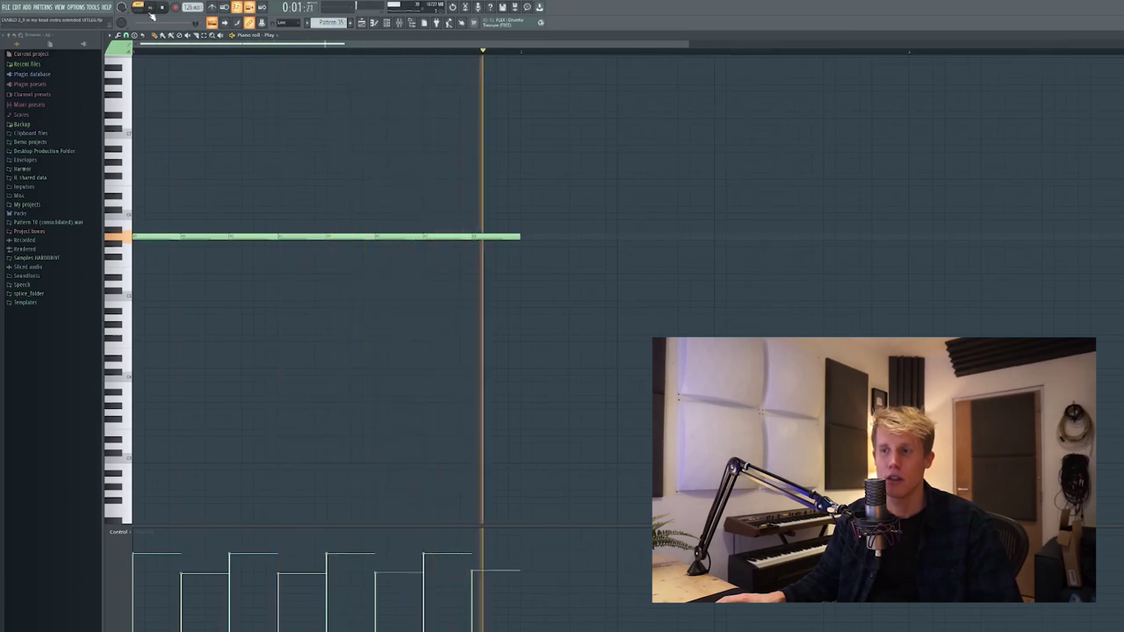
{"action": "key", "text": "space"}
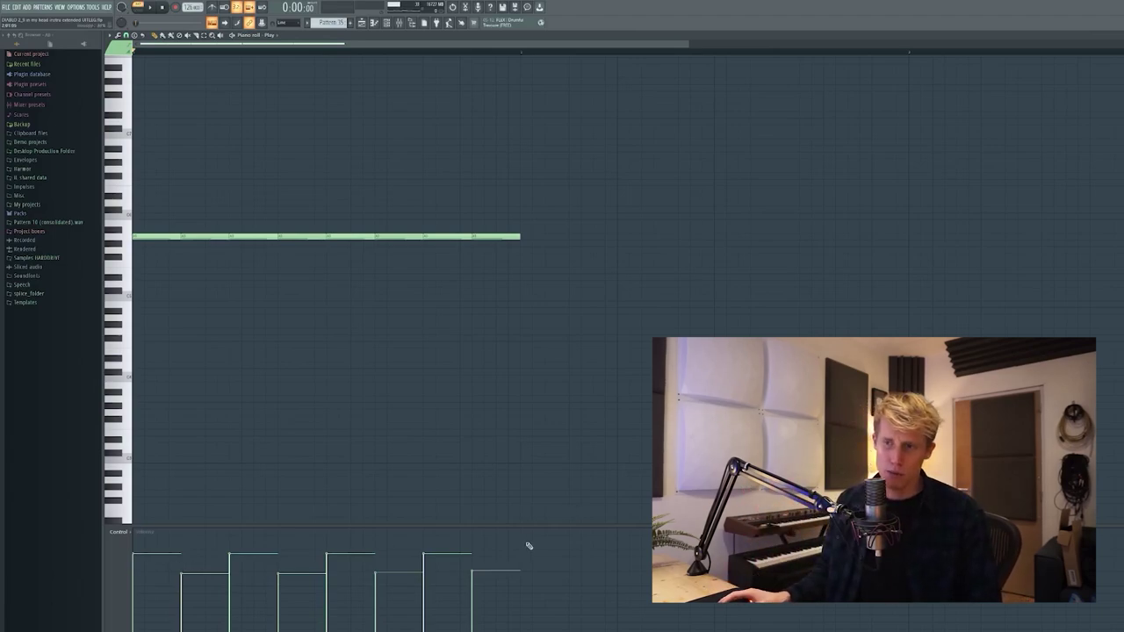
Set the playlist position to the start of the break at 0:38 and review the clips on the upper and lower tracks
{"action": "left_click", "coordinate": [361, 24]}
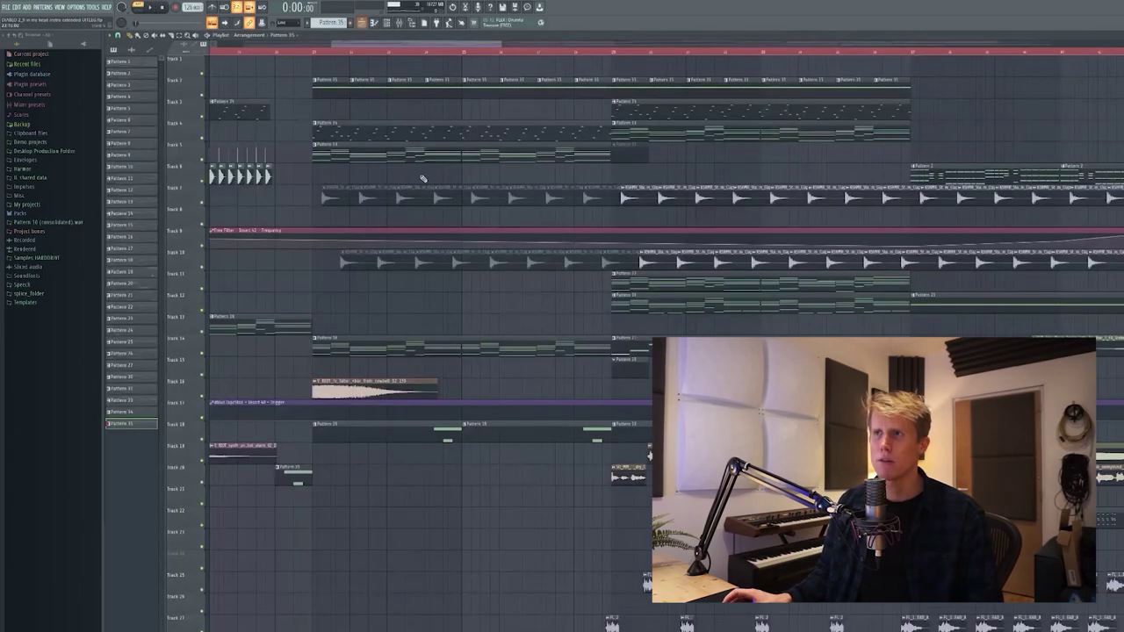
{"action": "left_click", "coordinate": [314, 54]}
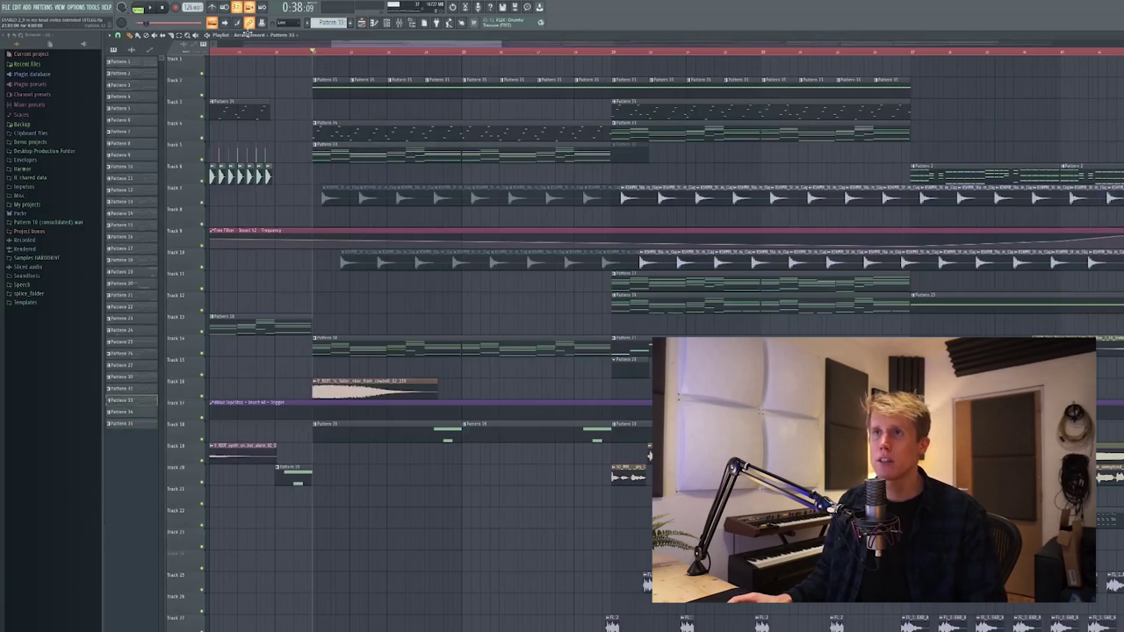
{"action": "scroll", "coordinate": [401, 360], "scroll_direction": "down", "scroll_amount": 15}
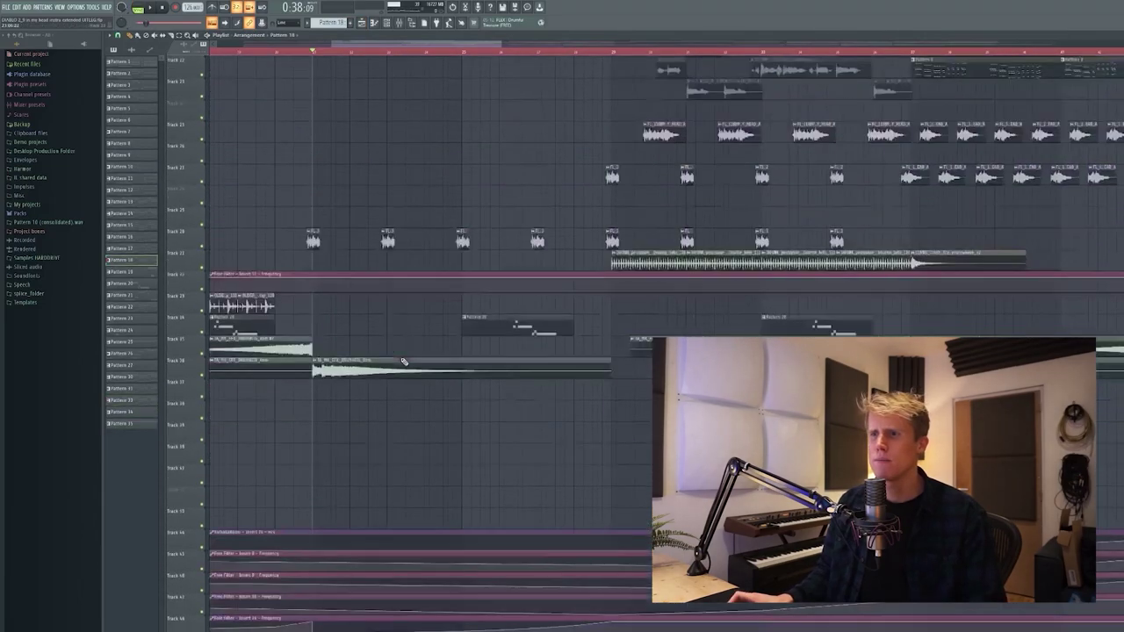
{"action": "scroll", "coordinate": [404, 361], "scroll_direction": "up", "scroll_amount": 15}
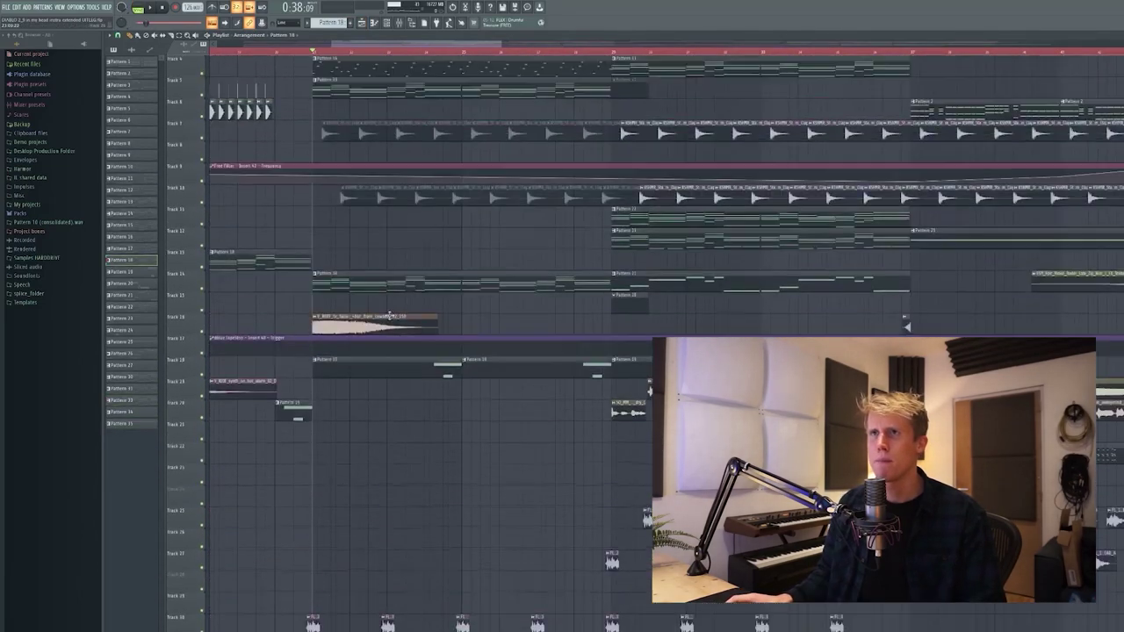
{"action": "left_click", "coordinate": [160, 7]}
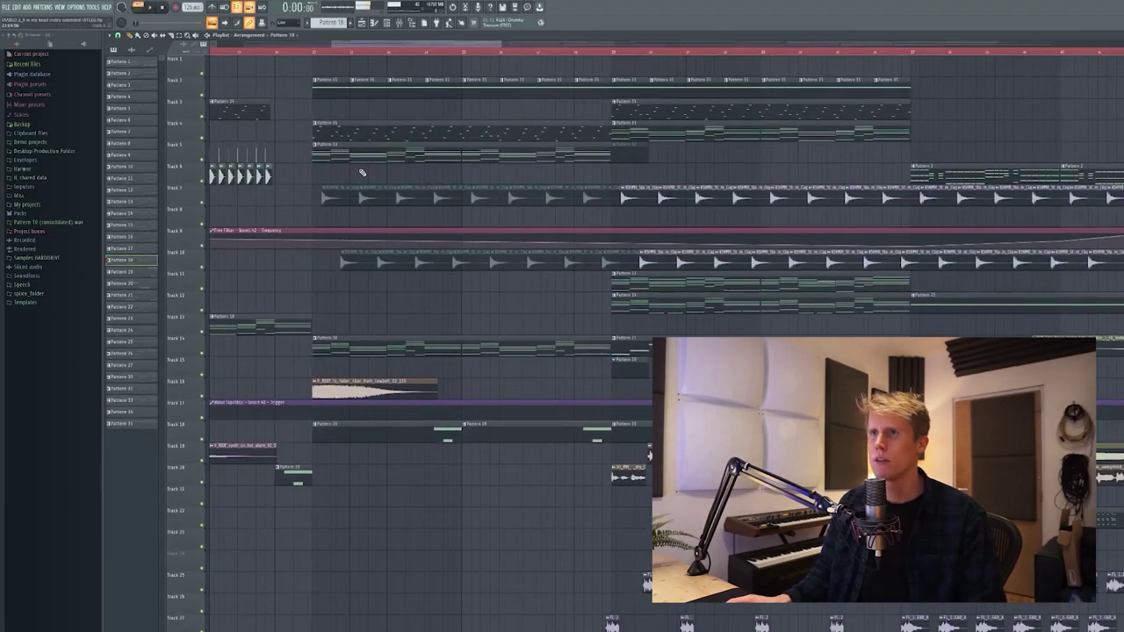
Select Pattern 33, check the Nexus preset "Gritty is the way" on its channel, and close the plugin
{"action": "left_click", "coordinate": [157, 401]}
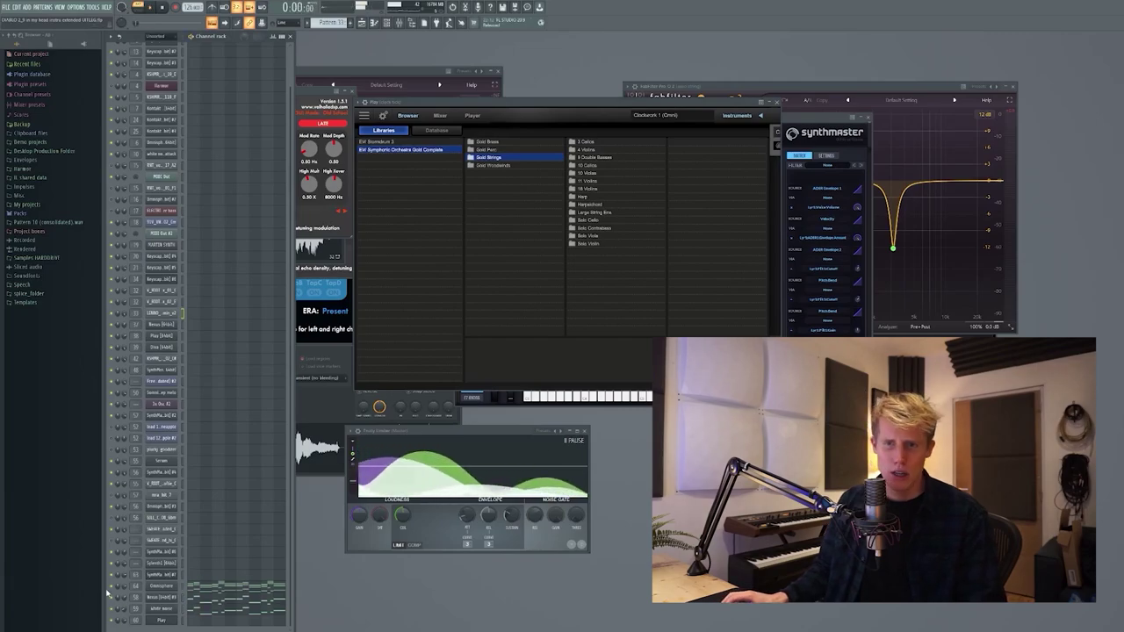
{"action": "left_click", "coordinate": [167, 598]}
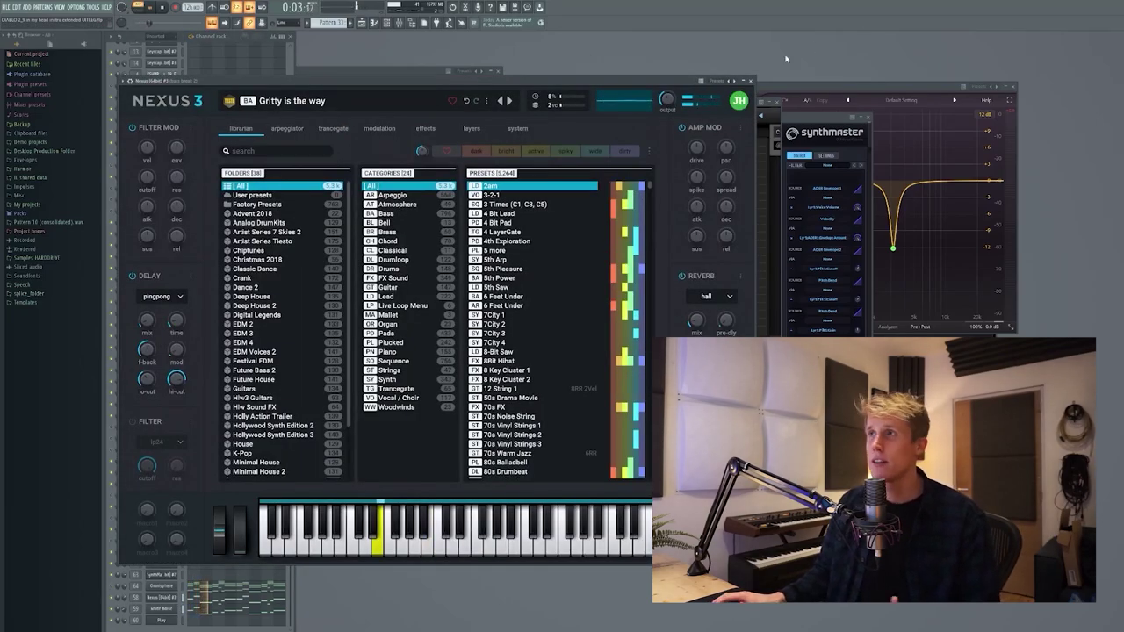
{"action": "left_click", "coordinate": [751, 81]}
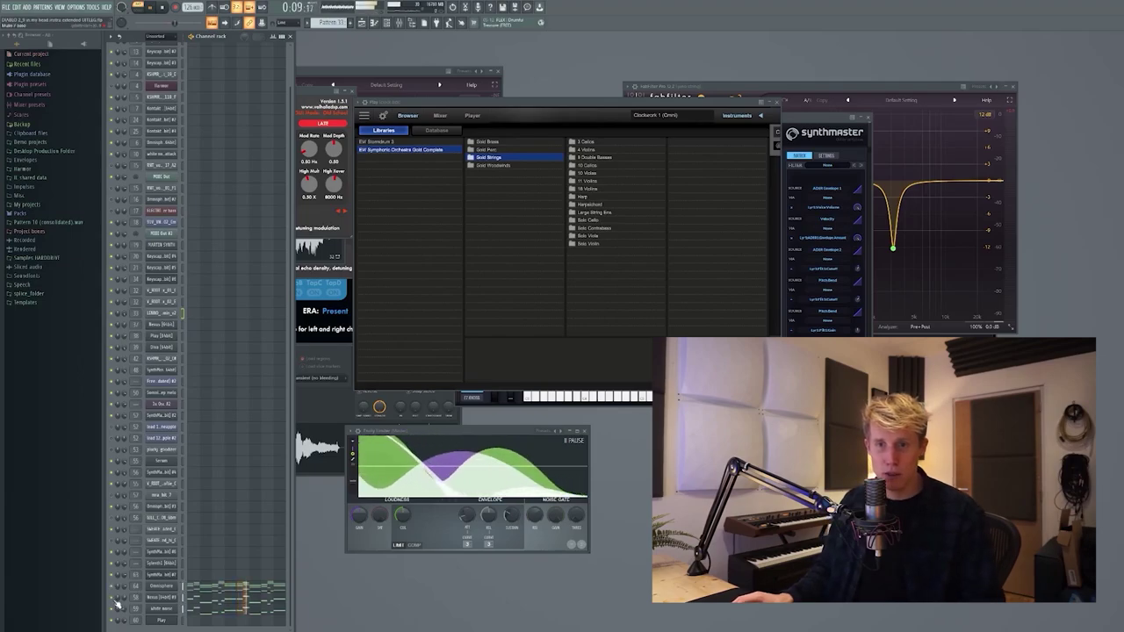
Open the Omnisphere channel of Pattern 33, view its layer A oscillator page, and check the mixer for its insert
{"action": "left_click", "coordinate": [164, 587]}
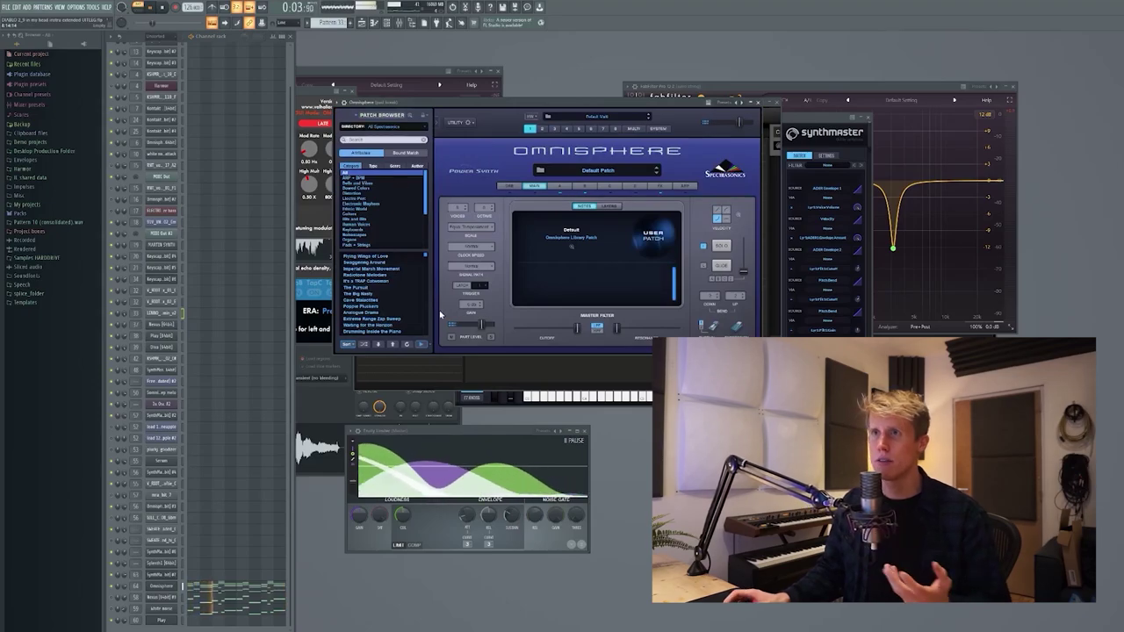
{"action": "left_click", "coordinate": [557, 187]}
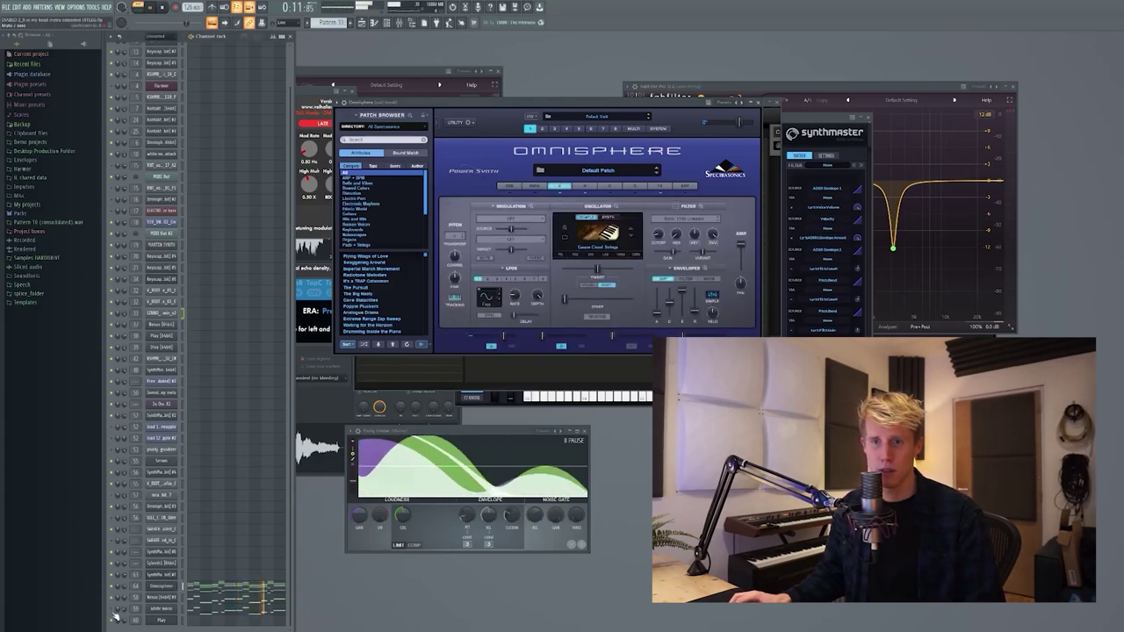
{"action": "left_click", "coordinate": [397, 24]}
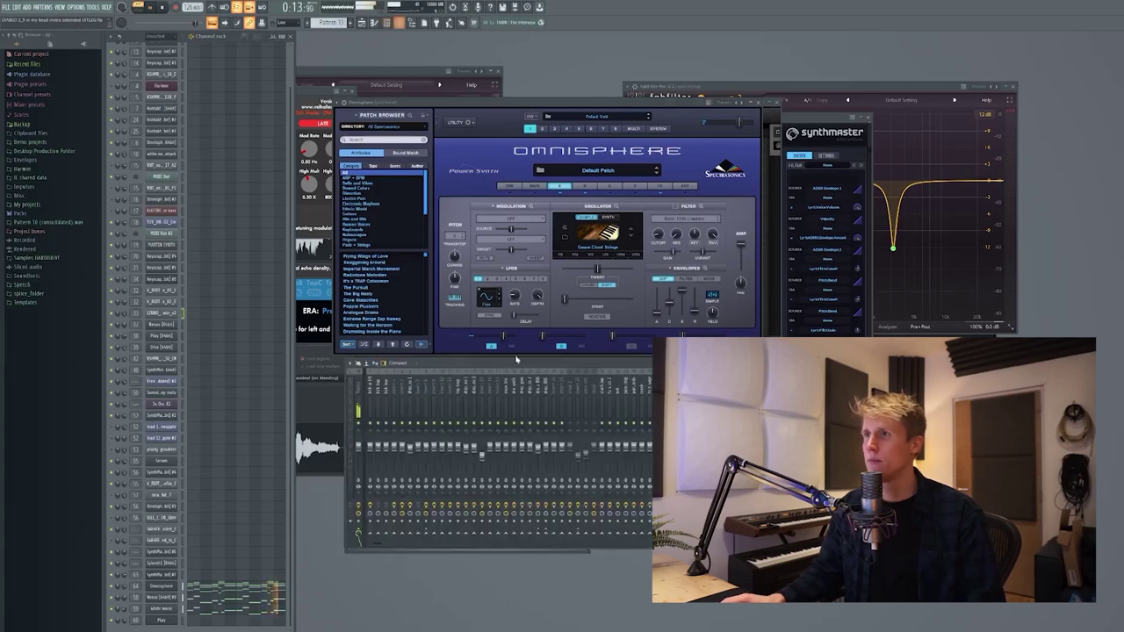
{"action": "left_click_drag", "start_coordinate": [445, 545], "coordinate": [512, 544]}
{"action": "key", "text": "F9"}
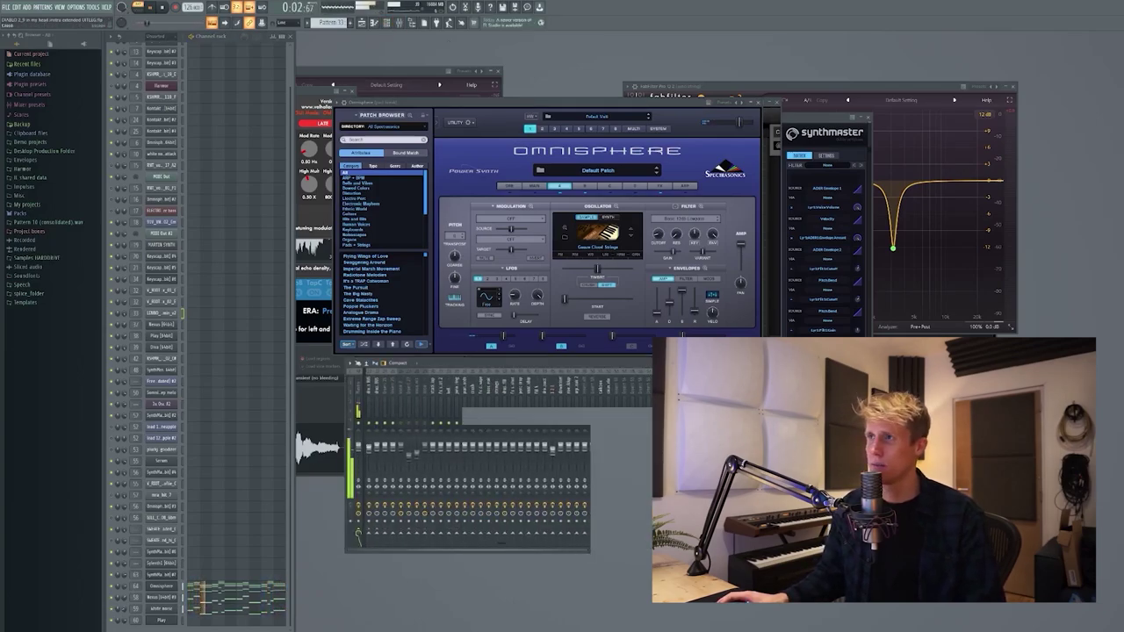
Review Omnisphere's effects rack, main page and layer A settings, and close the plugin
{"action": "left_click", "coordinate": [658, 187]}
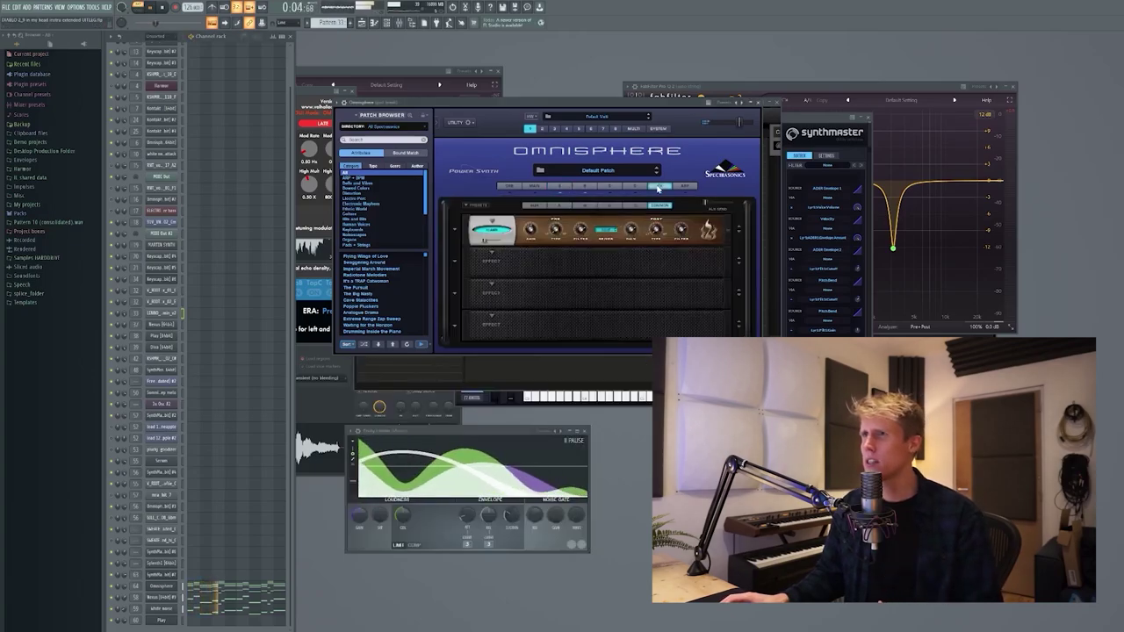
{"action": "left_click", "coordinate": [531, 186]}
{"action": "left_click", "coordinate": [560, 187]}
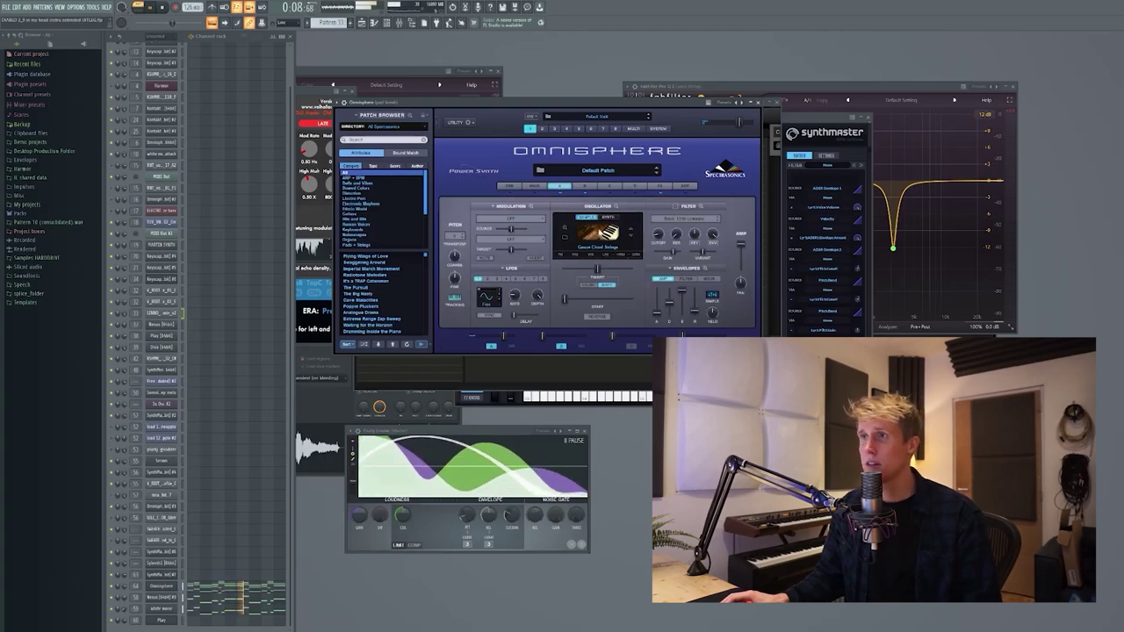
{"action": "left_click", "coordinate": [758, 101]}
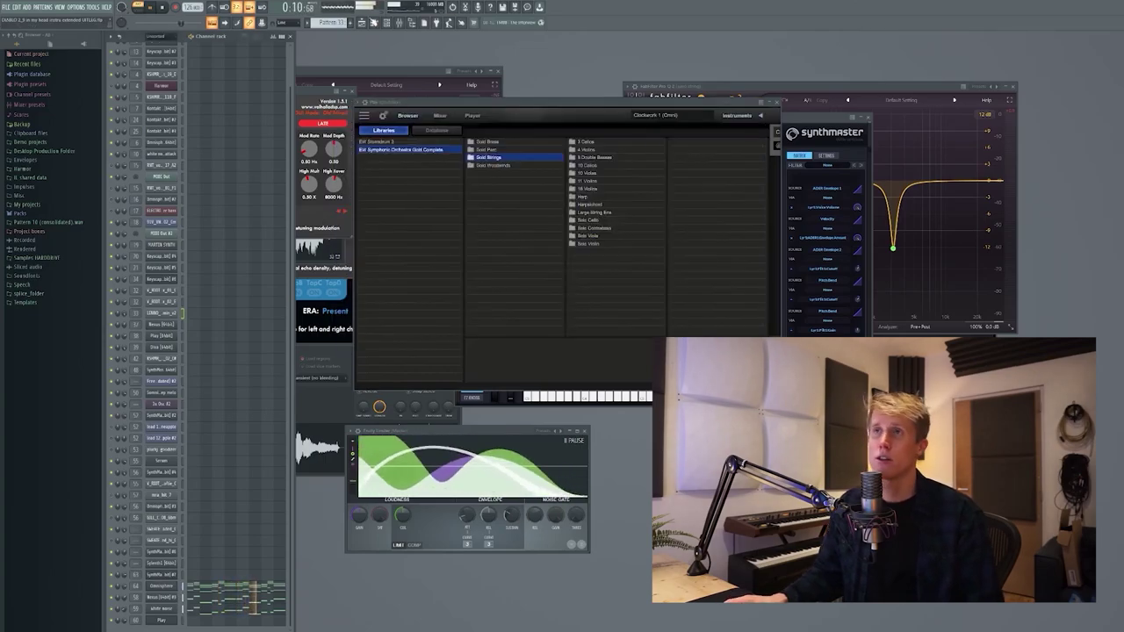
Show the playlist, set the position to the second half of the break at 0:53, and listen to it briefly
{"action": "left_click", "coordinate": [361, 22]}
{"action": "scroll", "coordinate": [525, 328], "scroll_direction": "down", "scroll_amount": 3}
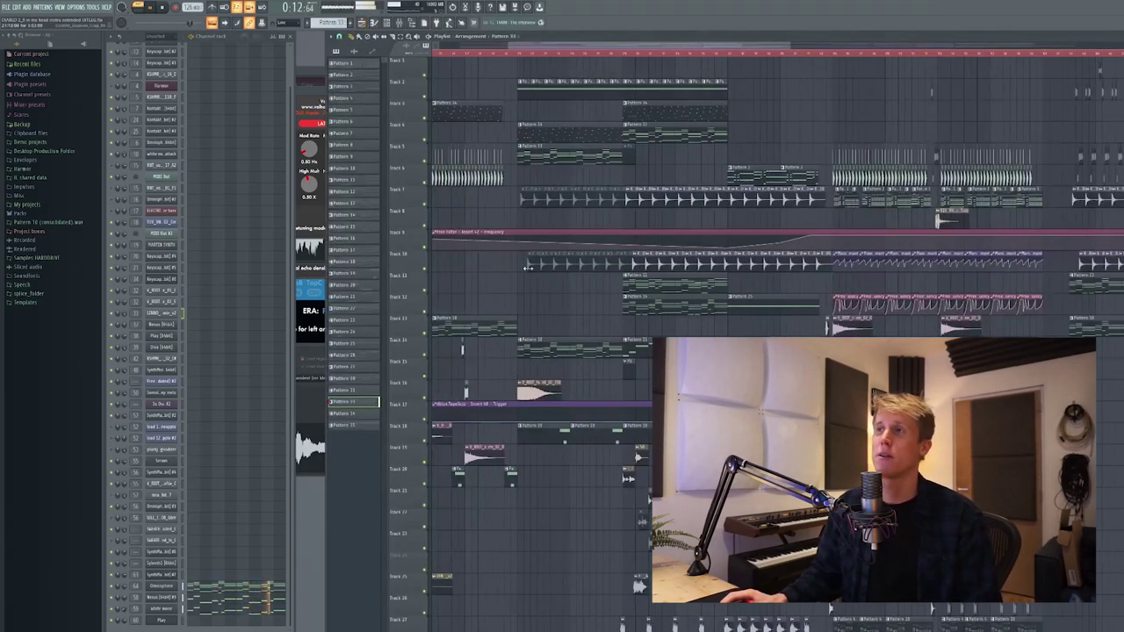
{"action": "left_click", "coordinate": [624, 51]}
{"action": "scroll", "coordinate": [722, 273], "scroll_direction": "up", "scroll_amount": 2}
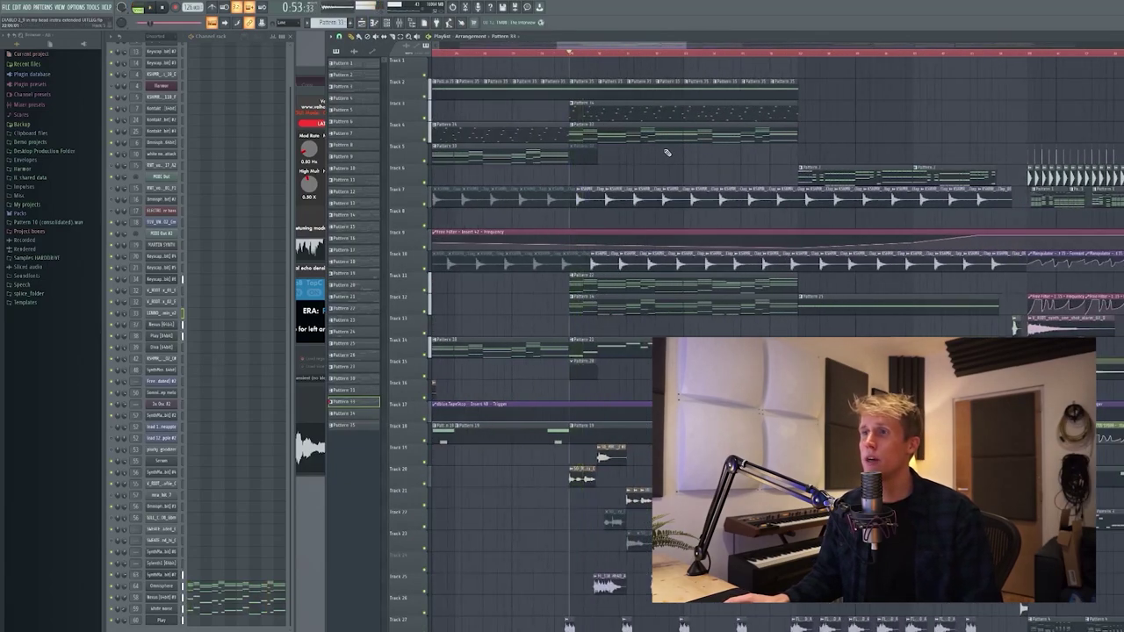
{"action": "scroll", "coordinate": [716, 277], "scroll_direction": "up", "scroll_amount": 2}
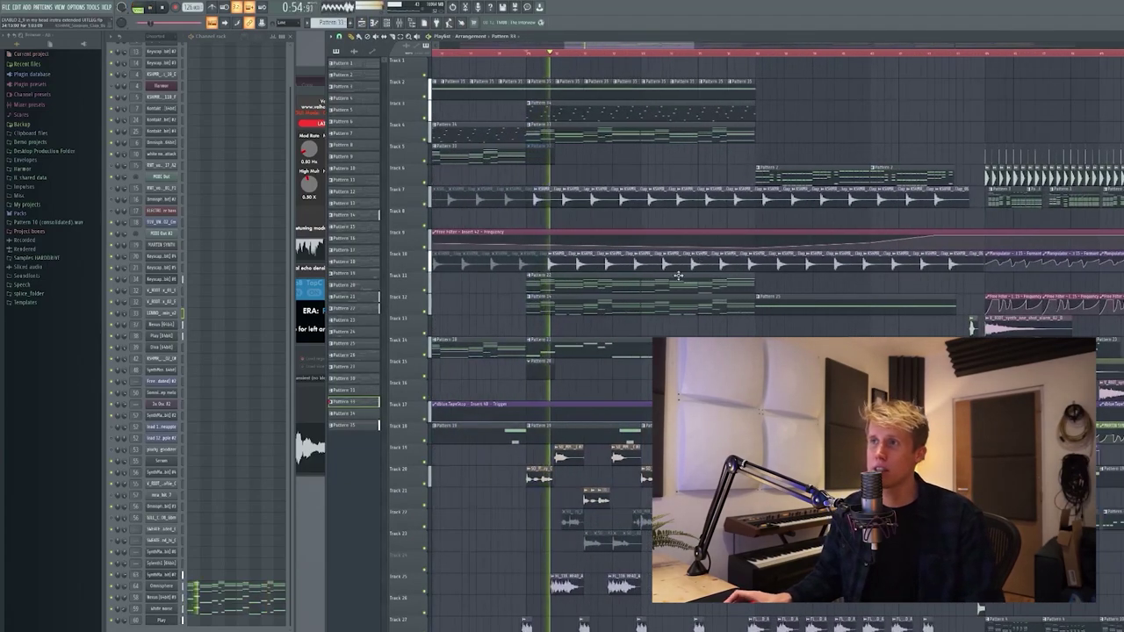
{"action": "scroll", "coordinate": [571, 310], "scroll_direction": "down", "scroll_amount": 2}
{"action": "scroll", "coordinate": [571, 311], "scroll_direction": "up", "scroll_amount": 3}
{"action": "key", "text": "space"}
Open the KSHMR Stadium Clap sample on Track 7, inspect the parametric EQ on its mixer insert, and close the EQ and mixer
{"action": "double_click", "coordinate": [520, 125]}
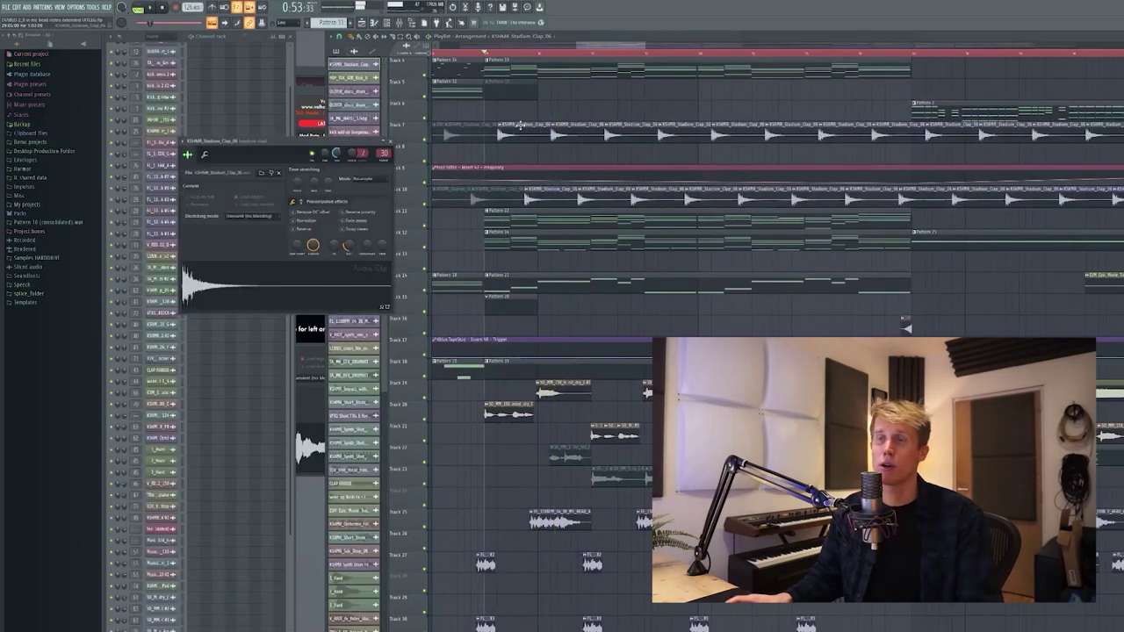
{"action": "left_click", "coordinate": [399, 23]}
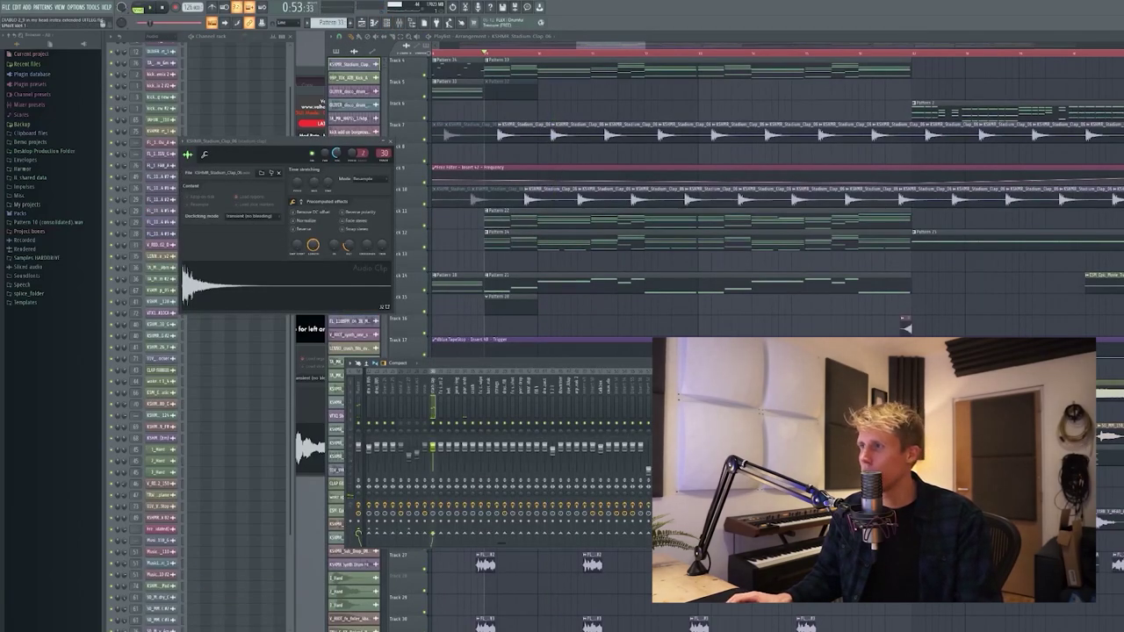
{"action": "left_click", "coordinate": [931, 392]}
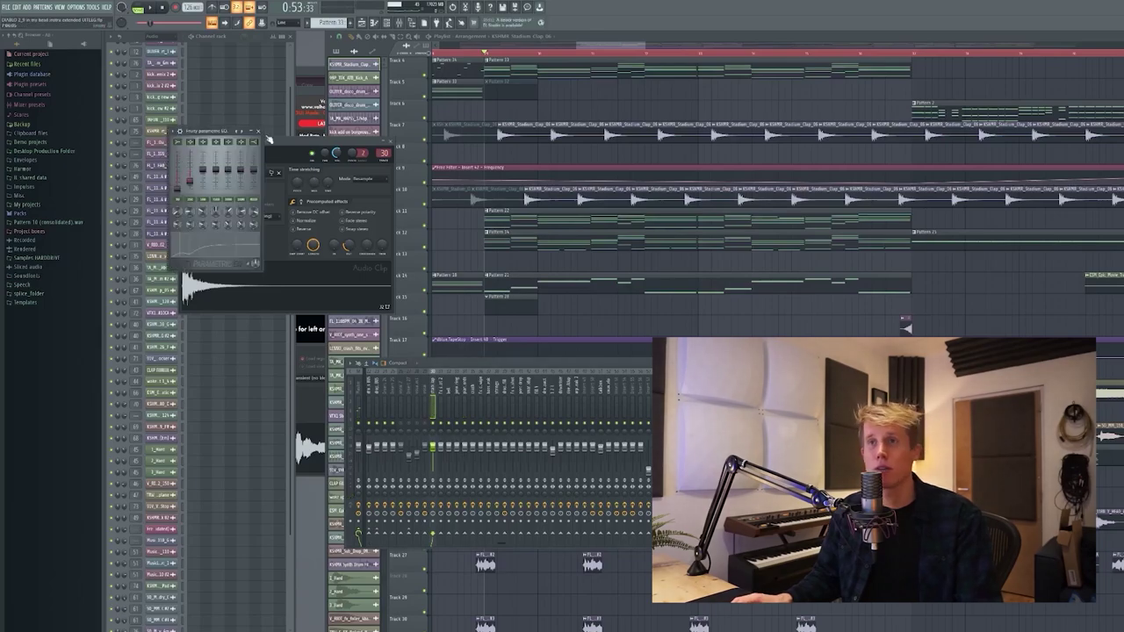
{"action": "left_click", "coordinate": [258, 132]}
{"action": "left_click", "coordinate": [631, 46]}
Select Pattern 22 from Track 11, inspect the Fruity Free Filter on its mixer insert, and close the filter and mixer
{"action": "left_click", "coordinate": [538, 219]}
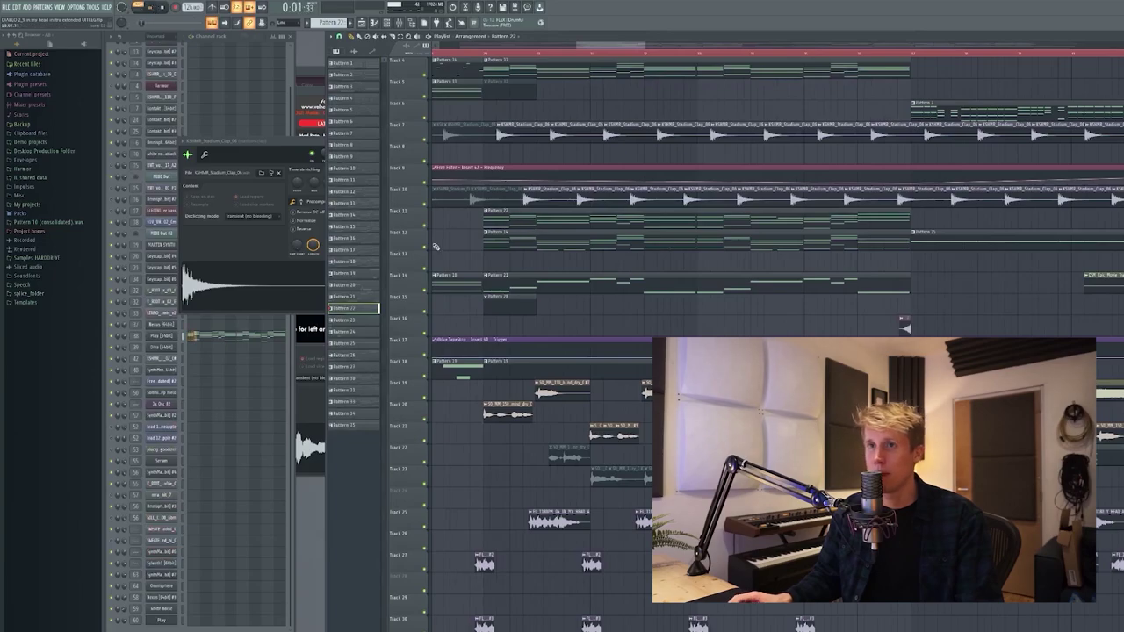
{"action": "left_click_drag", "start_coordinate": [289, 358], "coordinate": [297, 208]}
{"action": "scroll", "coordinate": [299, 208], "scroll_direction": "down", "scroll_amount": 1}
{"action": "key", "text": "F9"}
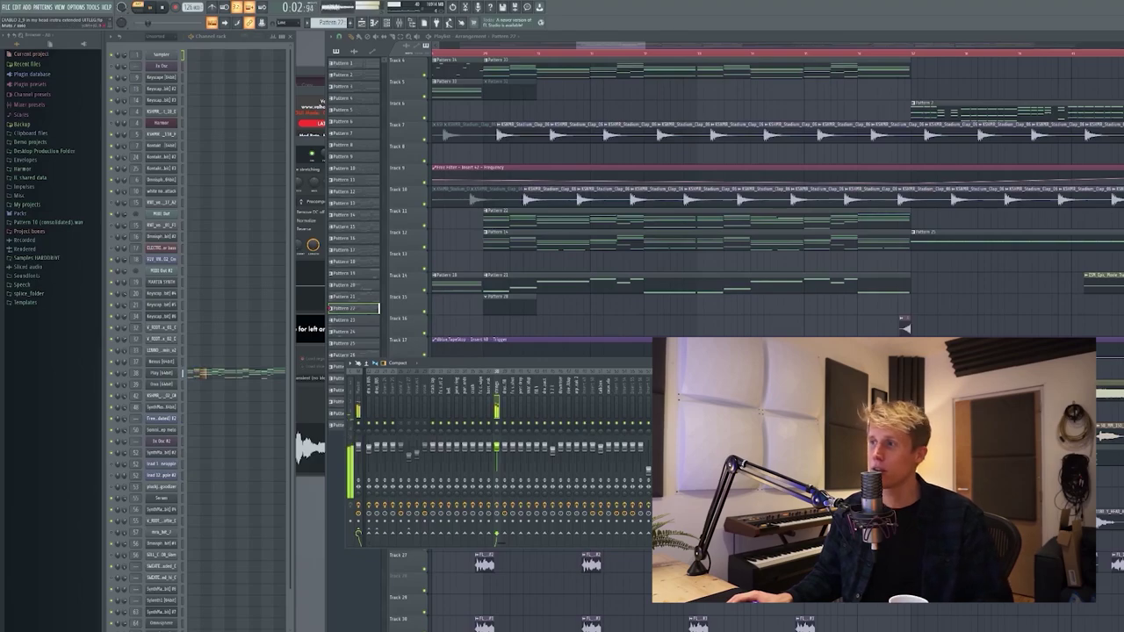
{"action": "left_click", "coordinate": [1045, 408]}
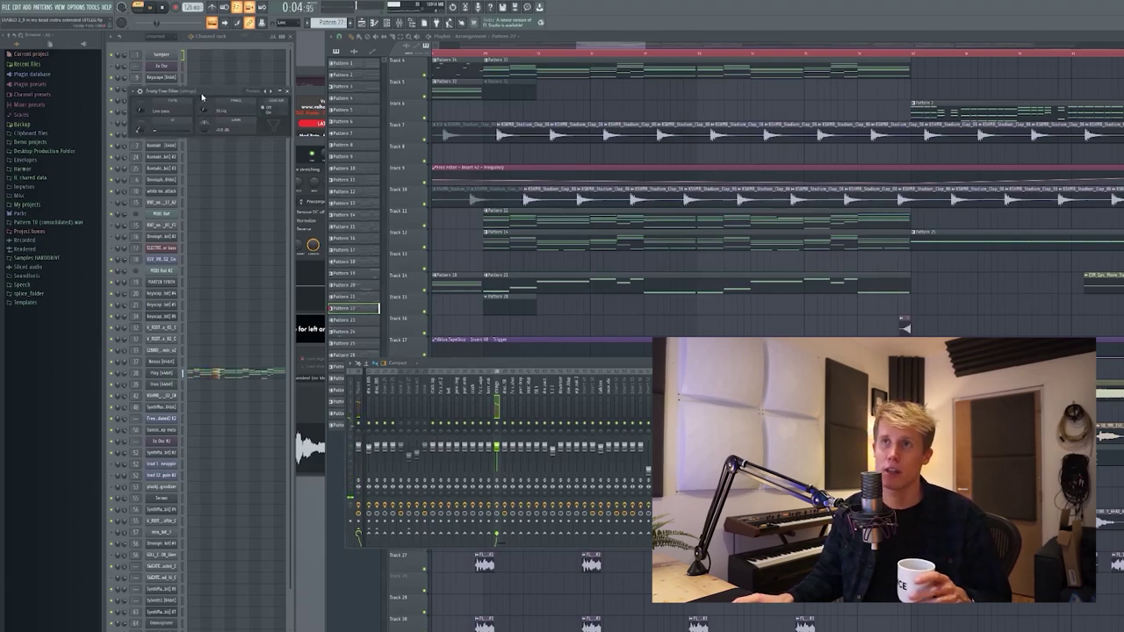
{"action": "left_click_drag", "start_coordinate": [201, 115], "coordinate": [371, 230]}
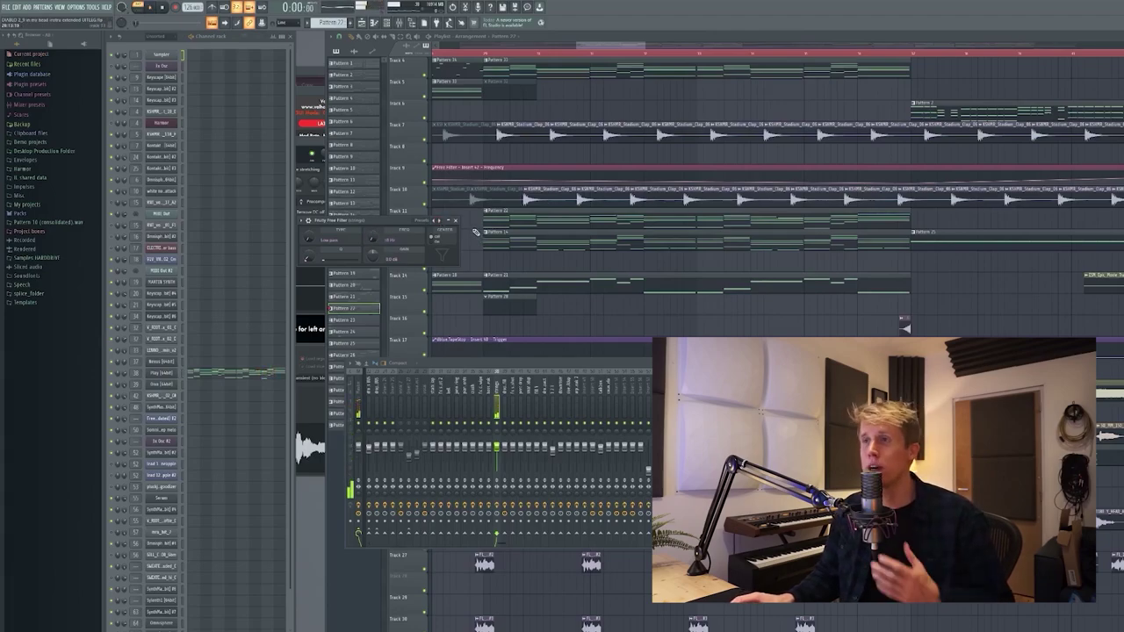
{"action": "left_click", "coordinate": [456, 222]}
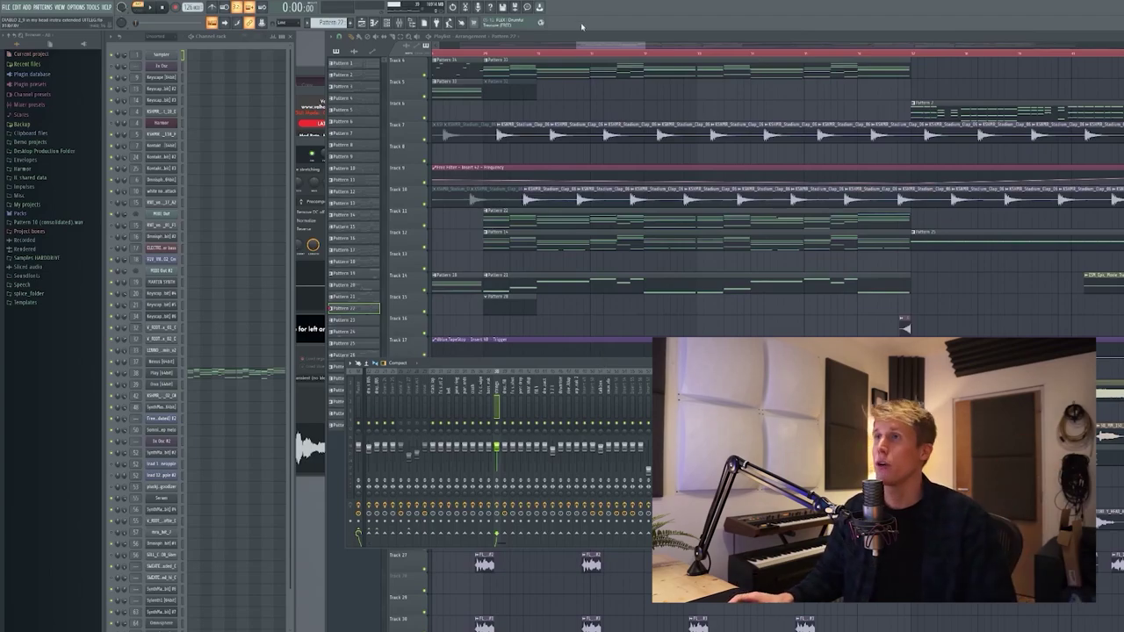
{"action": "key", "text": "F9"}
Compare the break's chord layers by selecting and listening to Pattern 14, Pattern 33 and Pattern 22 in turn
{"action": "scroll", "coordinate": [574, 296], "scroll_direction": "down", "scroll_amount": 3}
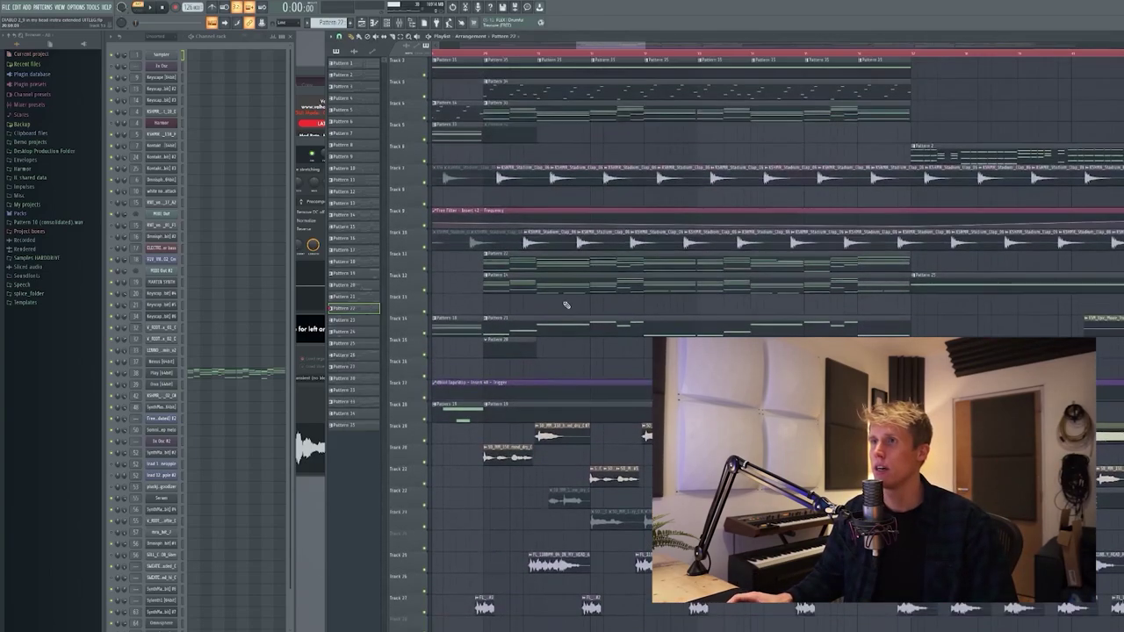
{"action": "left_click", "coordinate": [549, 286]}
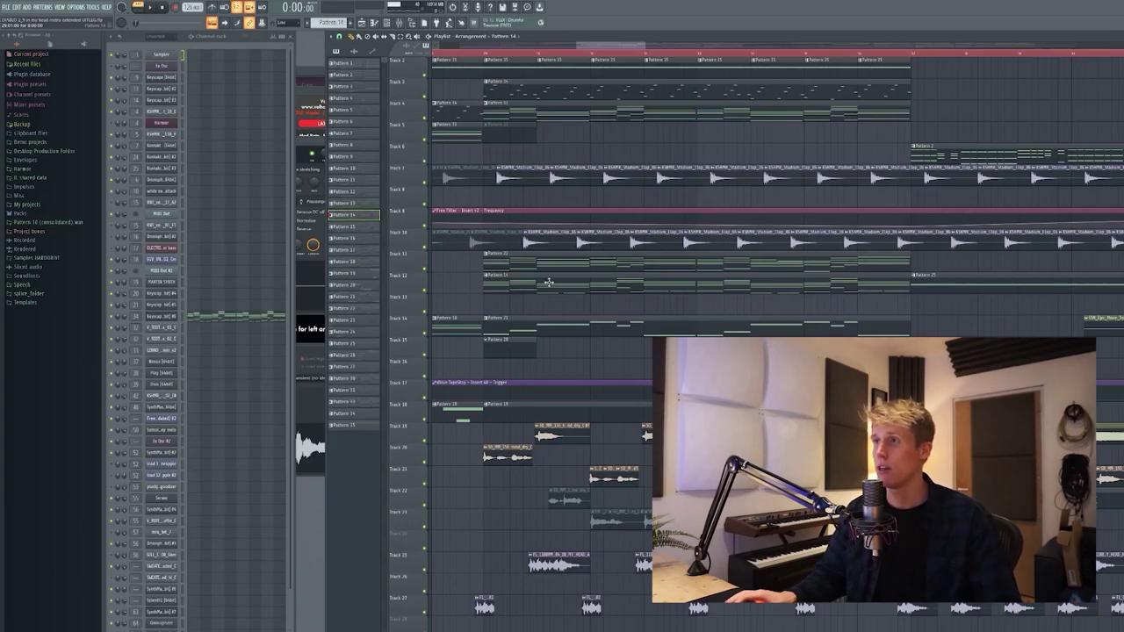
{"action": "scroll", "coordinate": [518, 122], "scroll_direction": "up", "scroll_amount": 1}
{"action": "left_click", "coordinate": [561, 136]}
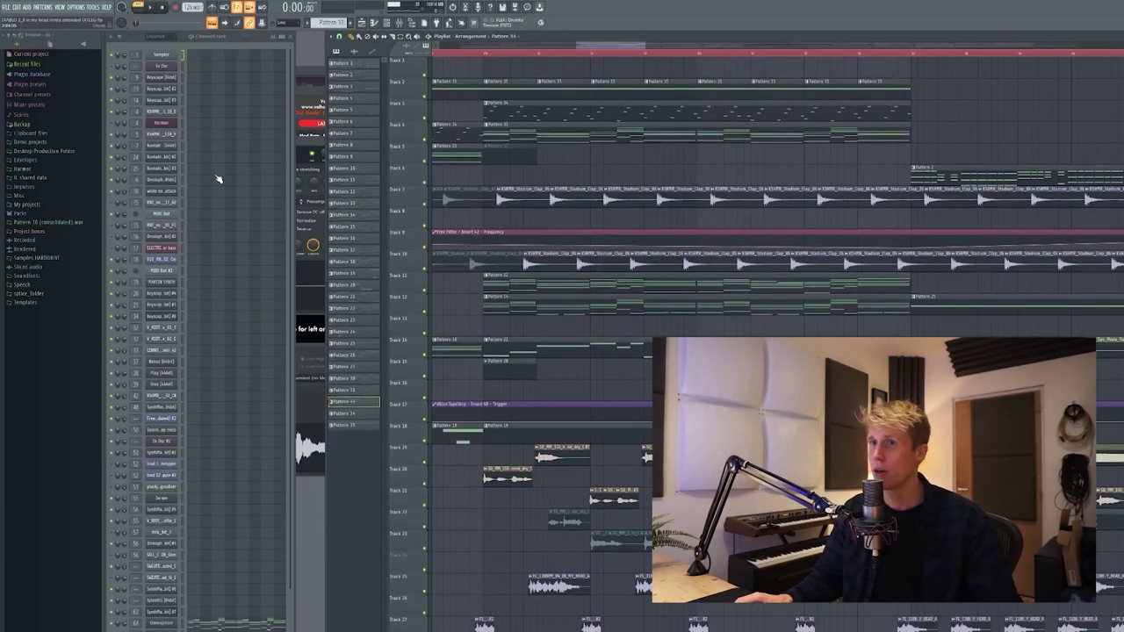
{"action": "scroll", "coordinate": [279, 109], "scroll_direction": "up", "scroll_amount": 1}
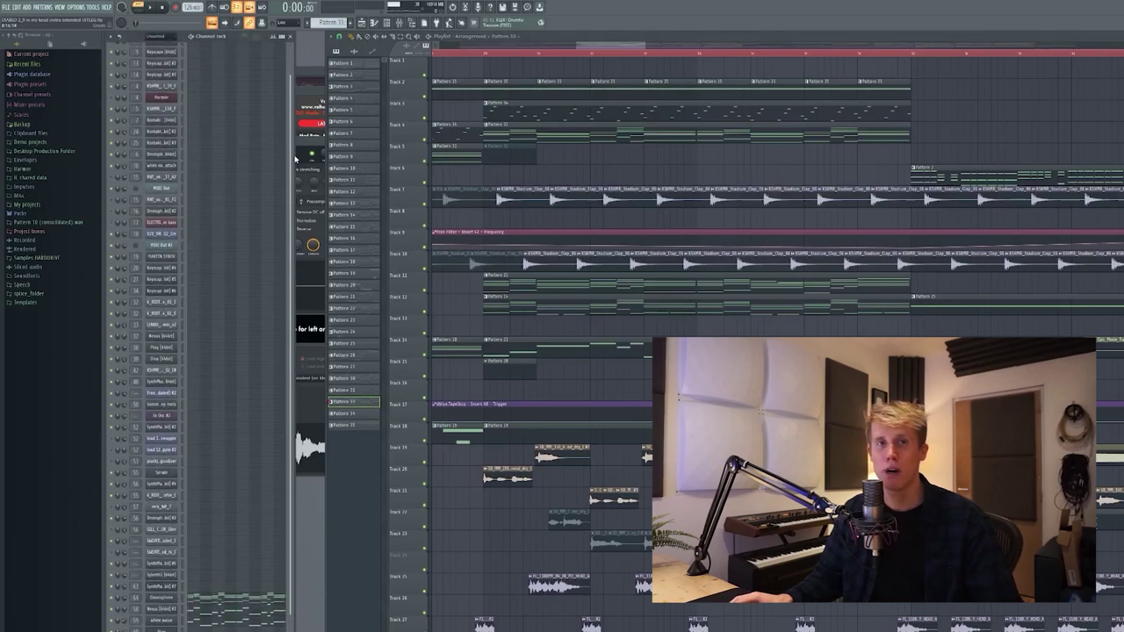
{"action": "scroll", "coordinate": [280, 109], "scroll_direction": "down", "scroll_amount": 4}
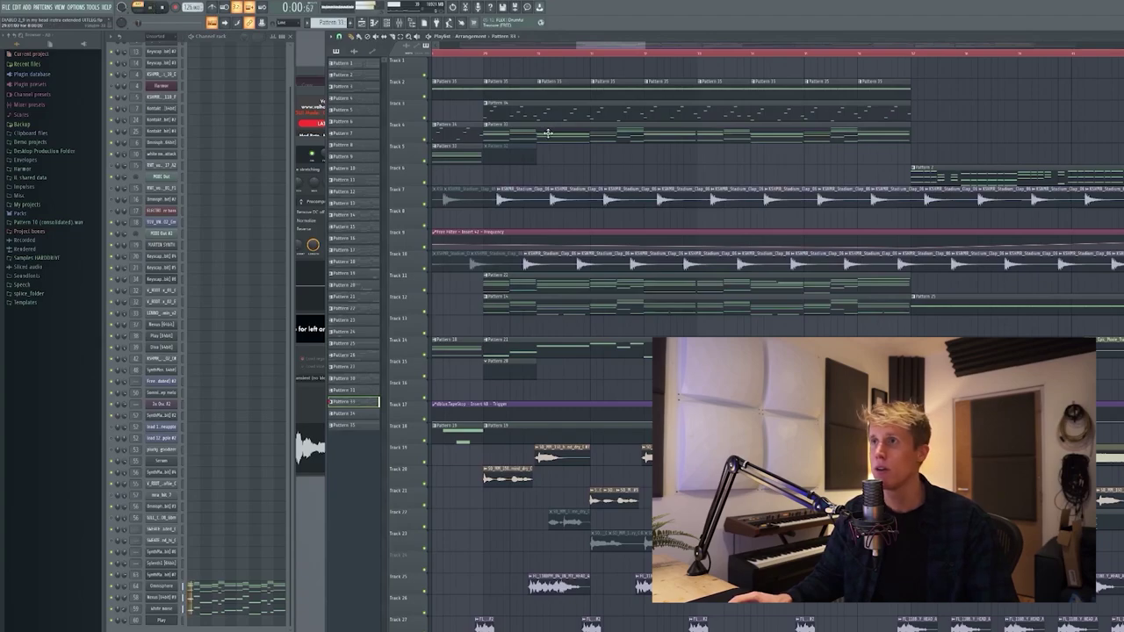
{"action": "left_click", "coordinate": [551, 283]}
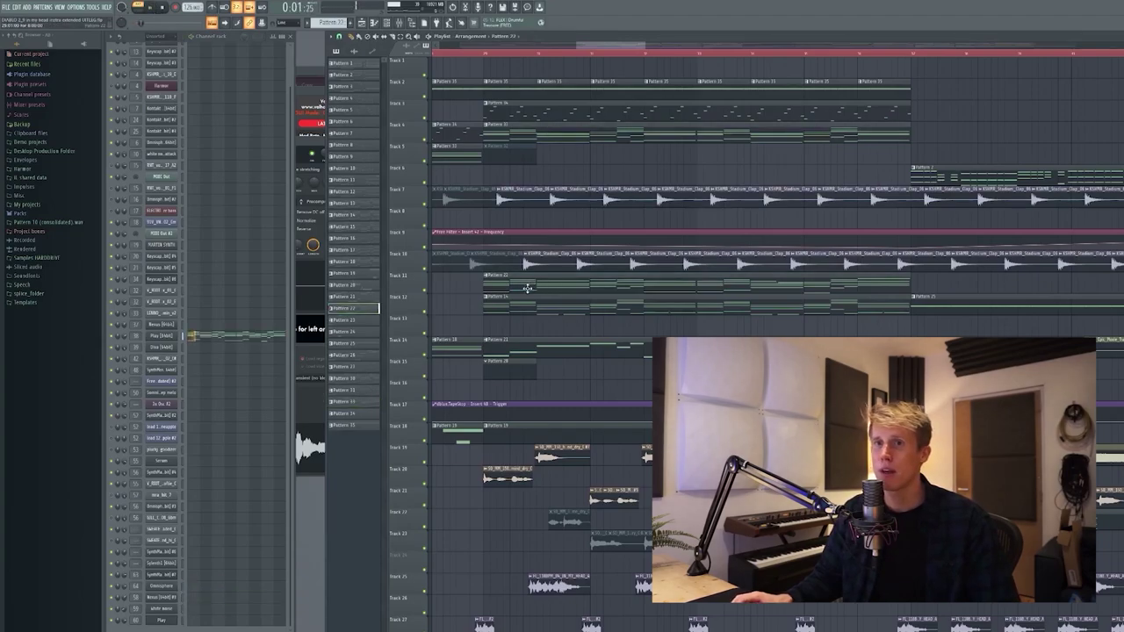
{"action": "left_click", "coordinate": [534, 307]}
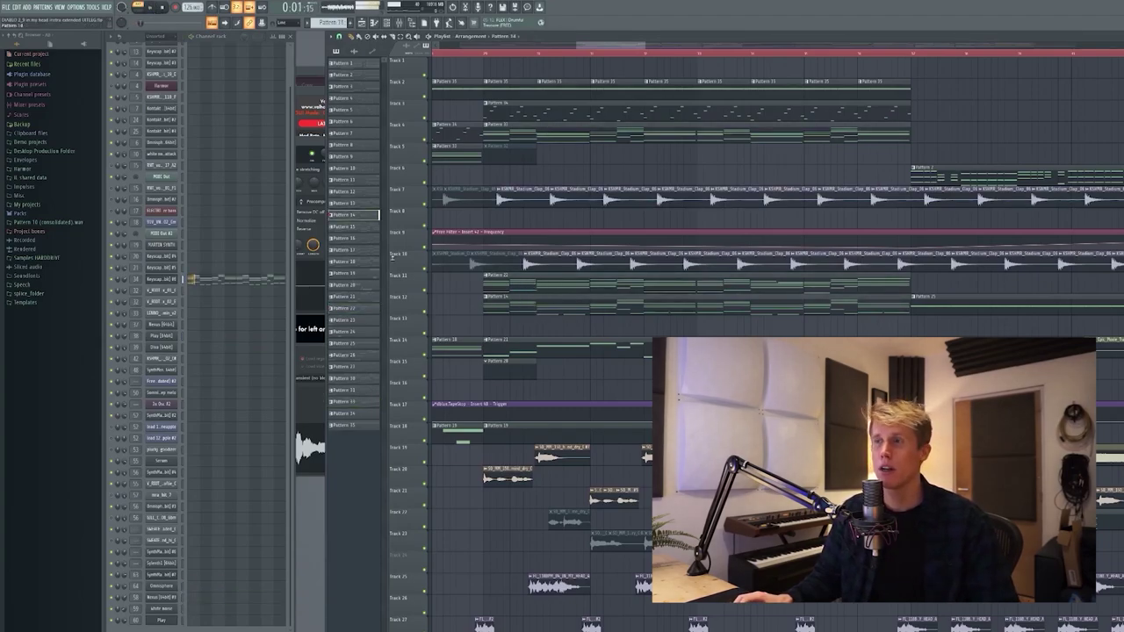
Select the Pattern 21 bass line on Track 14, check its Nexus preset, and close the plugin
{"action": "scroll", "coordinate": [629, 286], "scroll_direction": "down", "scroll_amount": 1}
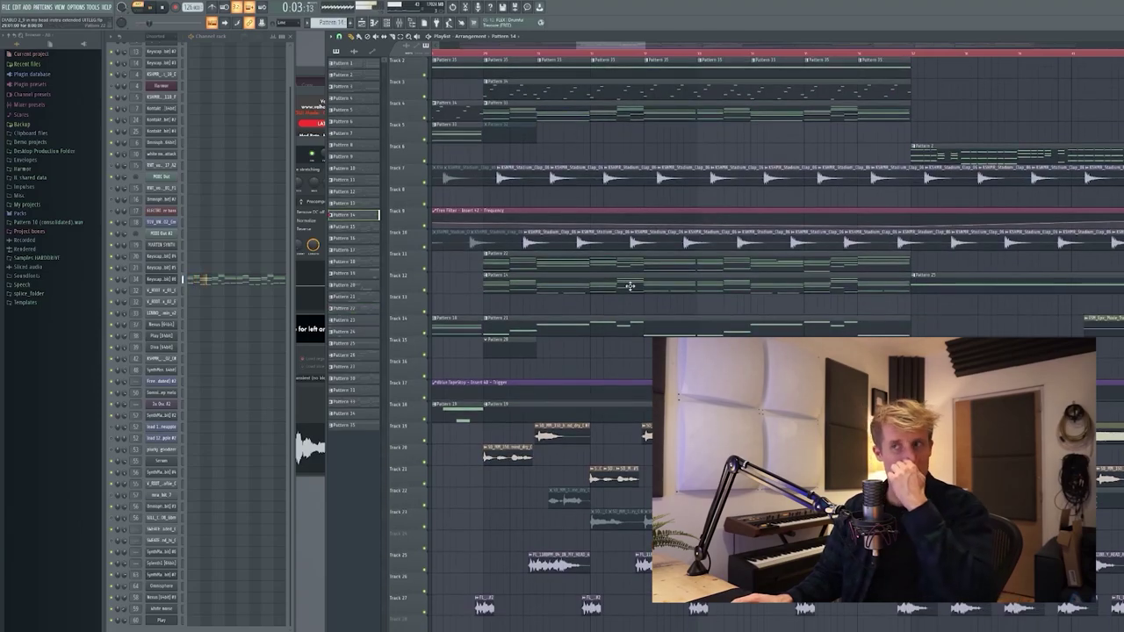
{"action": "left_click", "coordinate": [610, 328]}
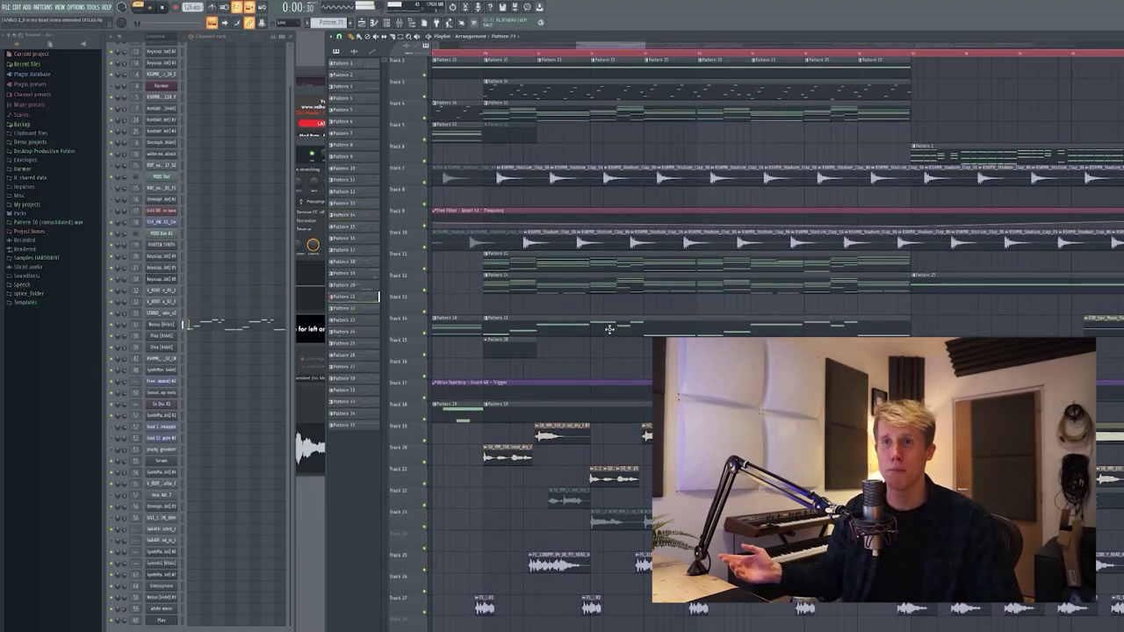
{"action": "left_click", "coordinate": [163, 324]}
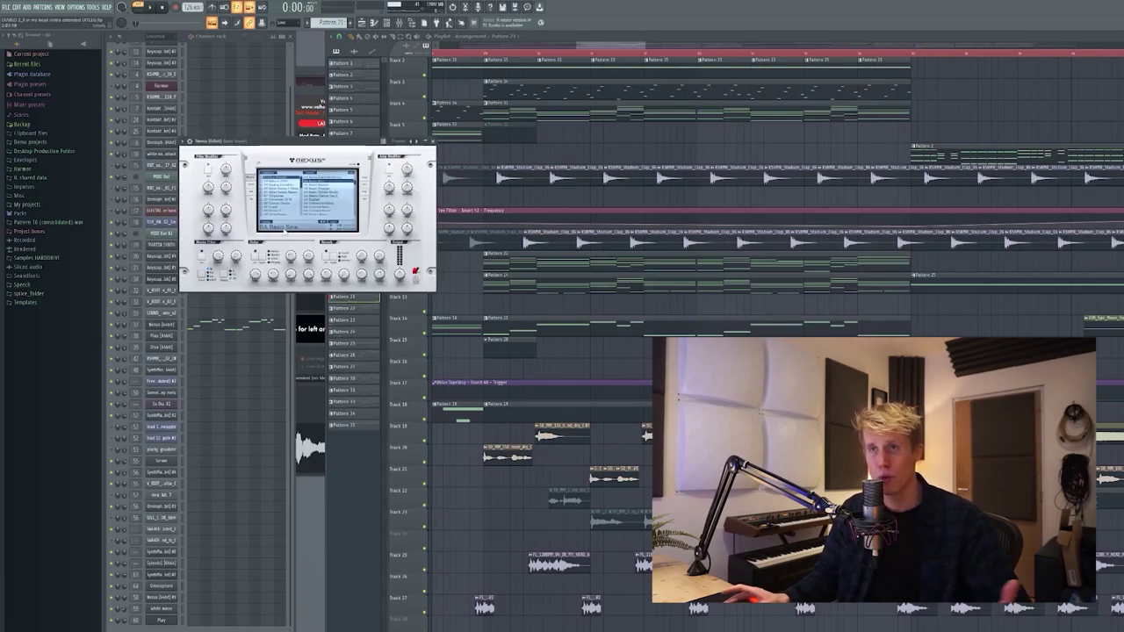
{"action": "left_click_drag", "start_coordinate": [295, 141], "coordinate": [451, 188]}
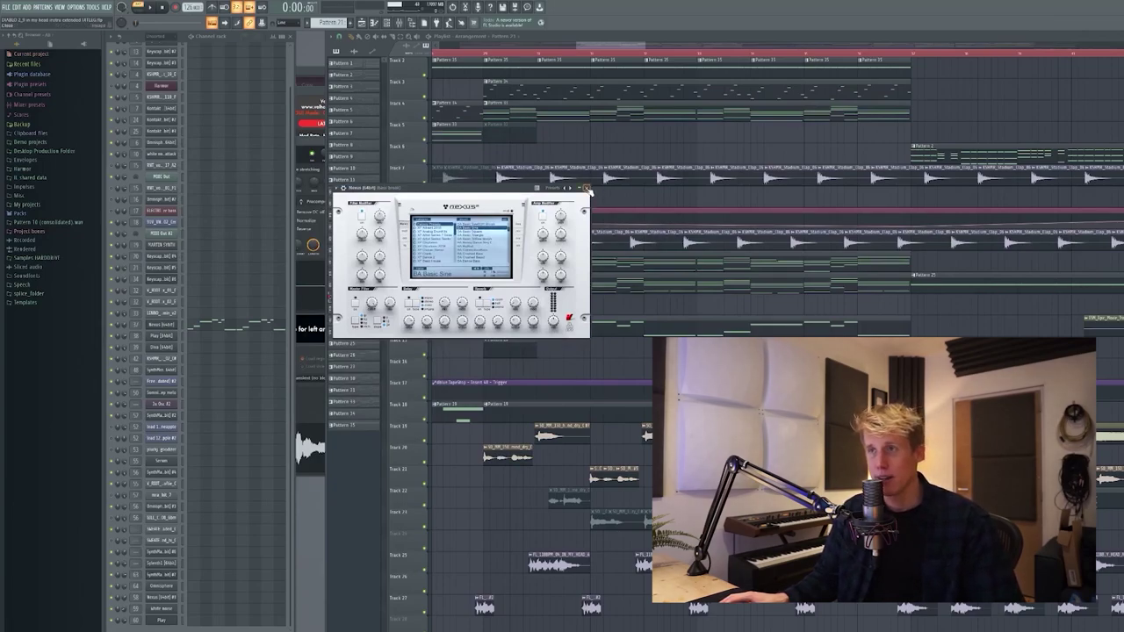
{"action": "left_click", "coordinate": [587, 188]}
Inspect the shaker and tambourine percussion loop sample on Track 31, close it, and look over the surrounding vocal and percussion clips
{"action": "scroll", "coordinate": [598, 283], "scroll_direction": "down", "scroll_amount": 5}
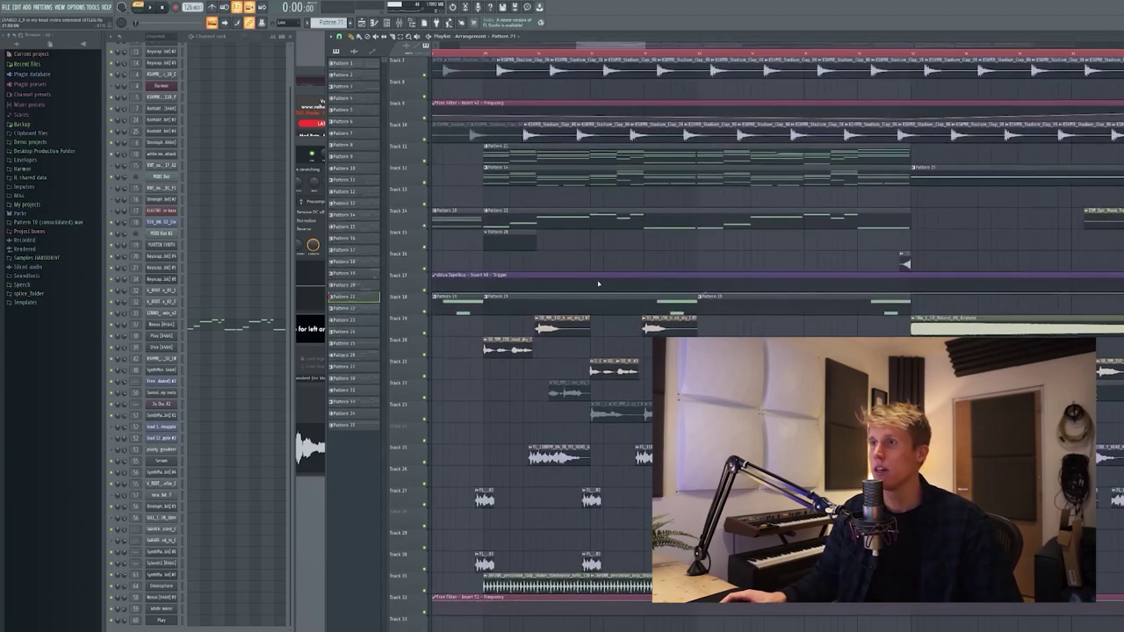
{"action": "scroll", "coordinate": [598, 284], "scroll_direction": "down", "scroll_amount": 9}
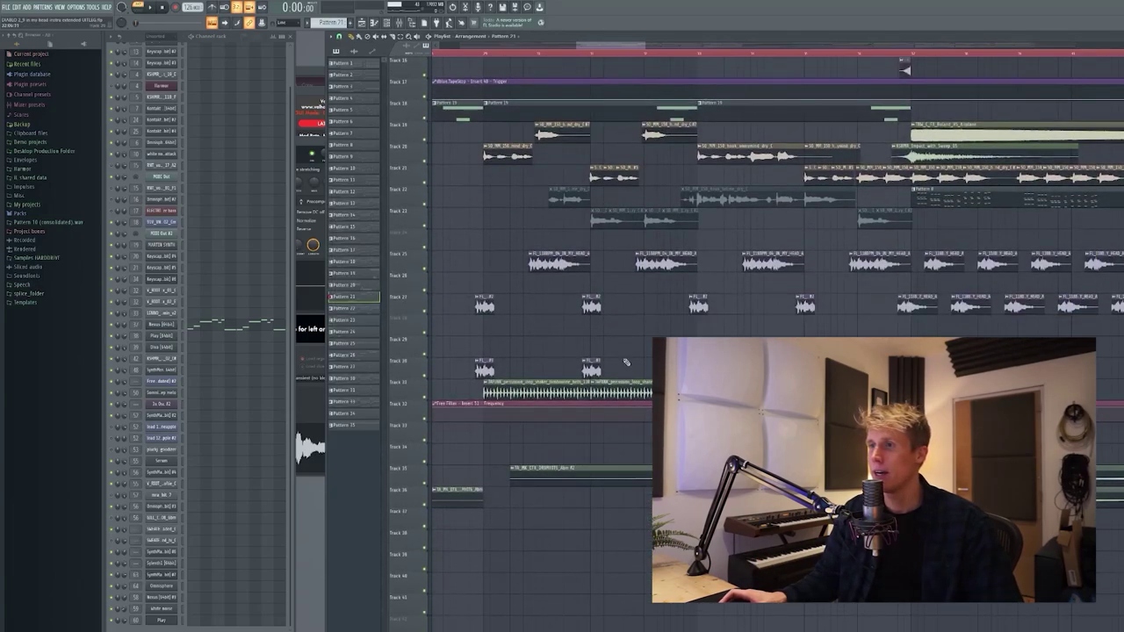
{"action": "left_click", "coordinate": [515, 383]}
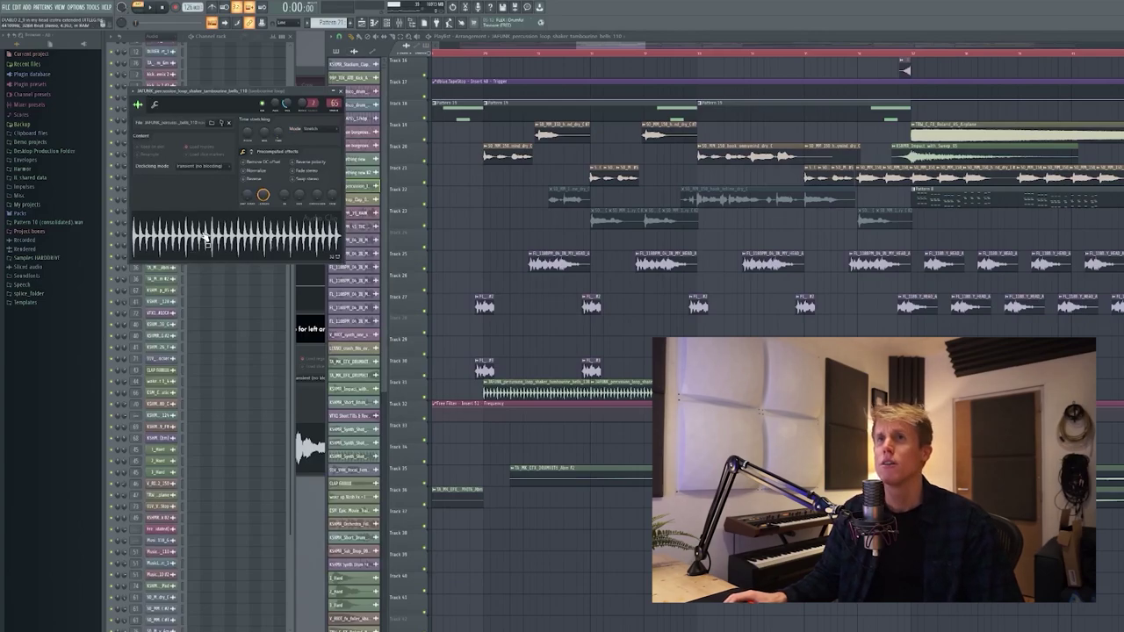
{"action": "left_click", "coordinate": [341, 92]}
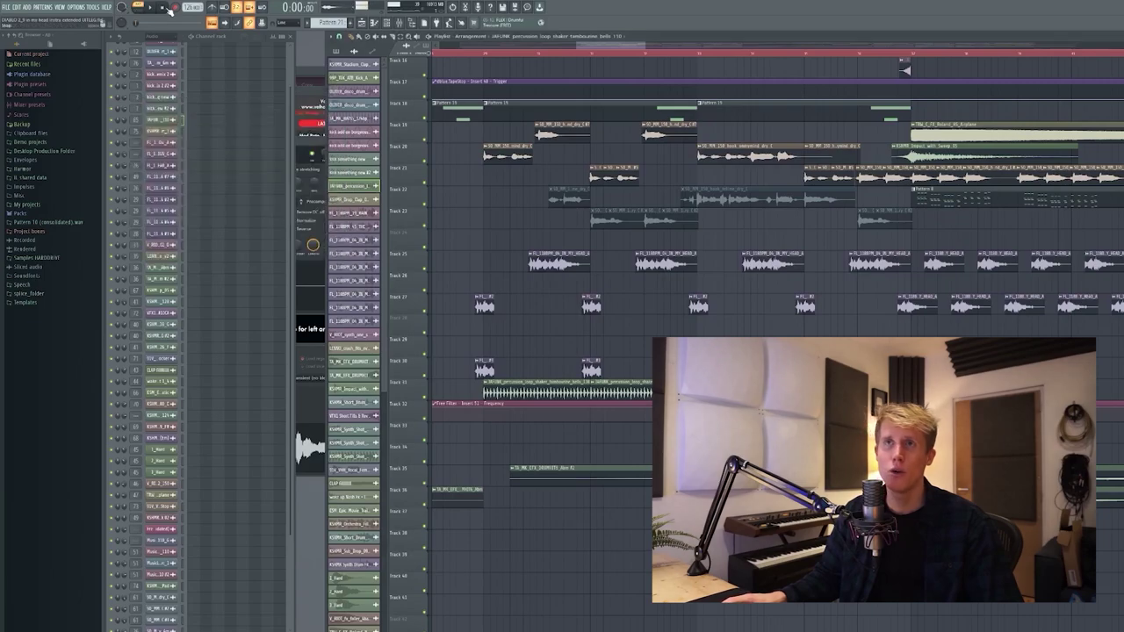
{"action": "scroll", "coordinate": [586, 366], "scroll_direction": "up", "scroll_amount": 3}
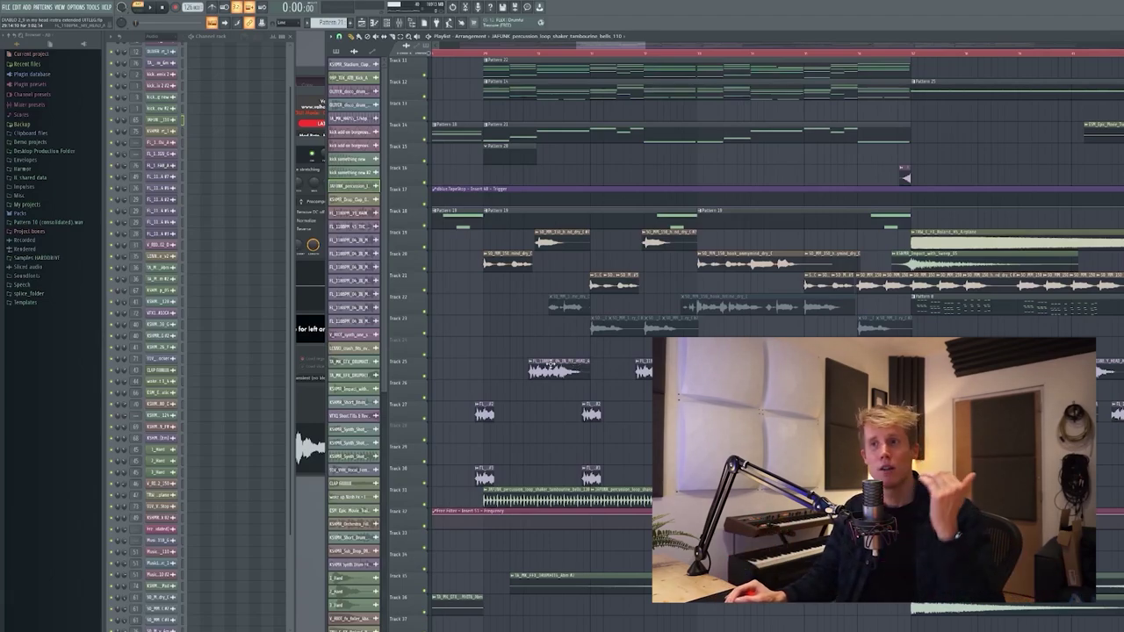
{"action": "scroll", "coordinate": [566, 413], "scroll_direction": "down", "scroll_amount": 5}
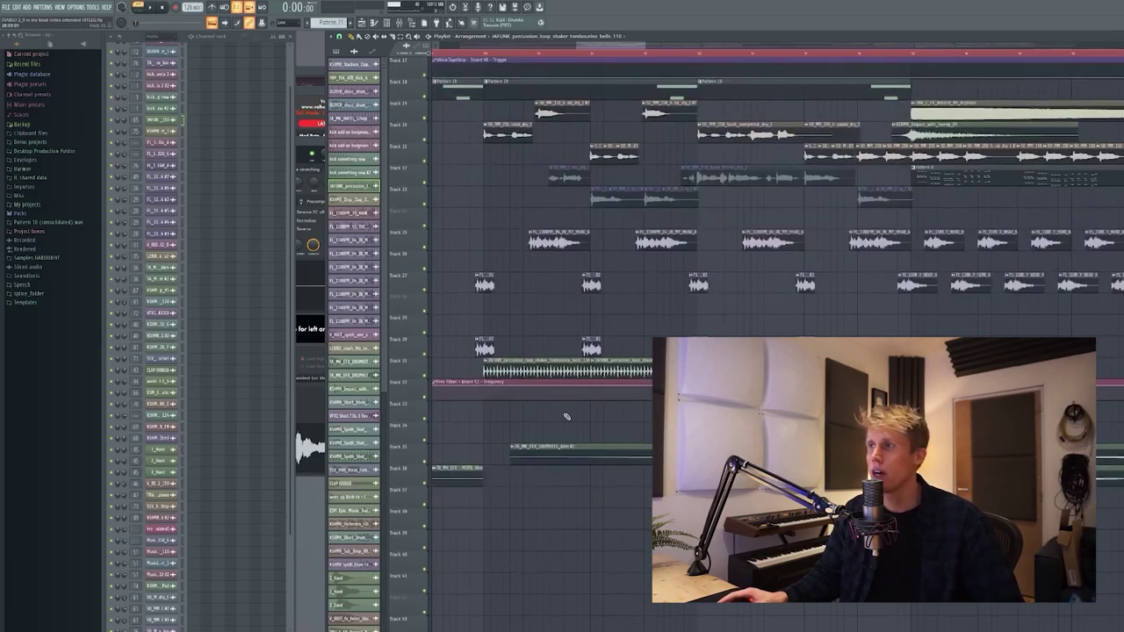
Open the shaker and tambourine percussion loop on Track 31, audition it alongside the mixer, and close both windows
{"action": "double_click", "coordinate": [522, 254]}
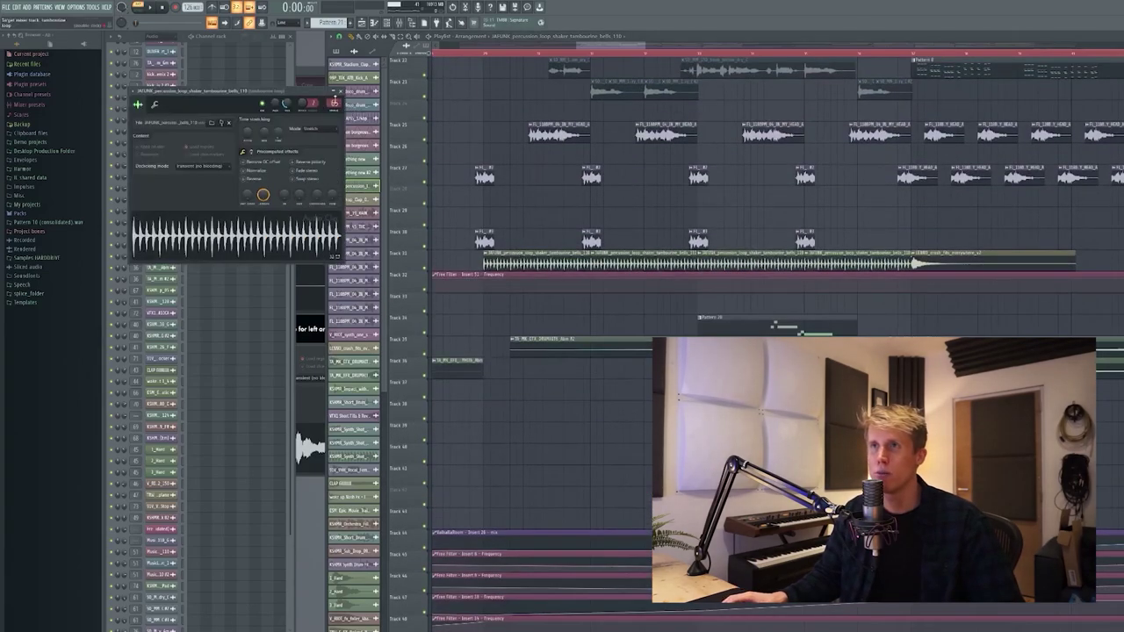
{"action": "key", "text": "F9"}
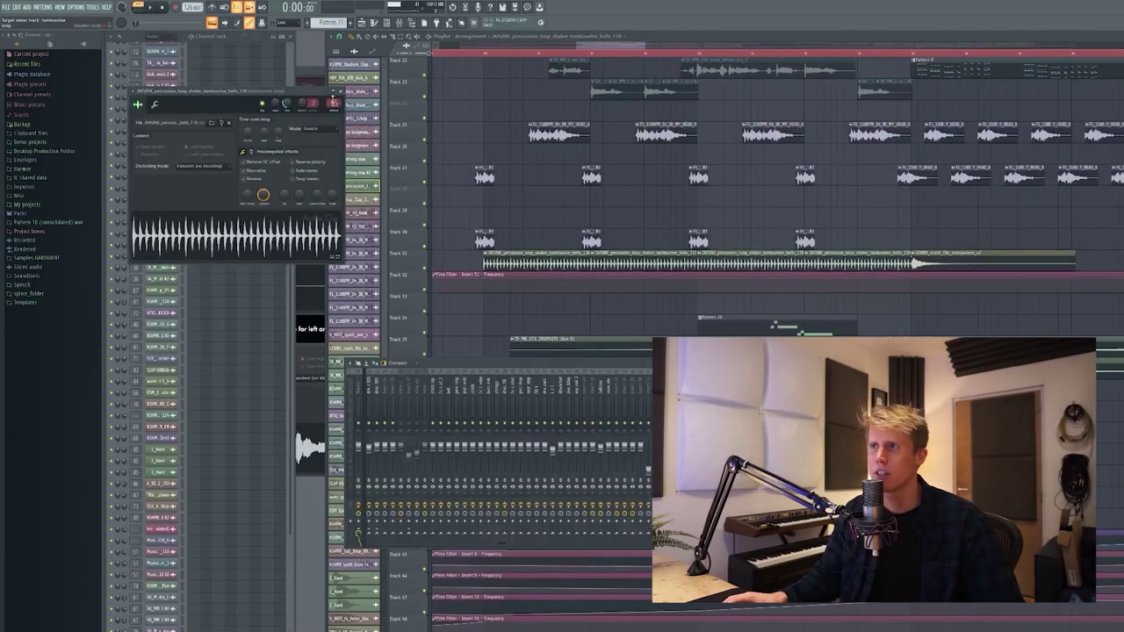
{"action": "left_click", "coordinate": [294, 250]}
{"action": "left_click", "coordinate": [340, 91]}
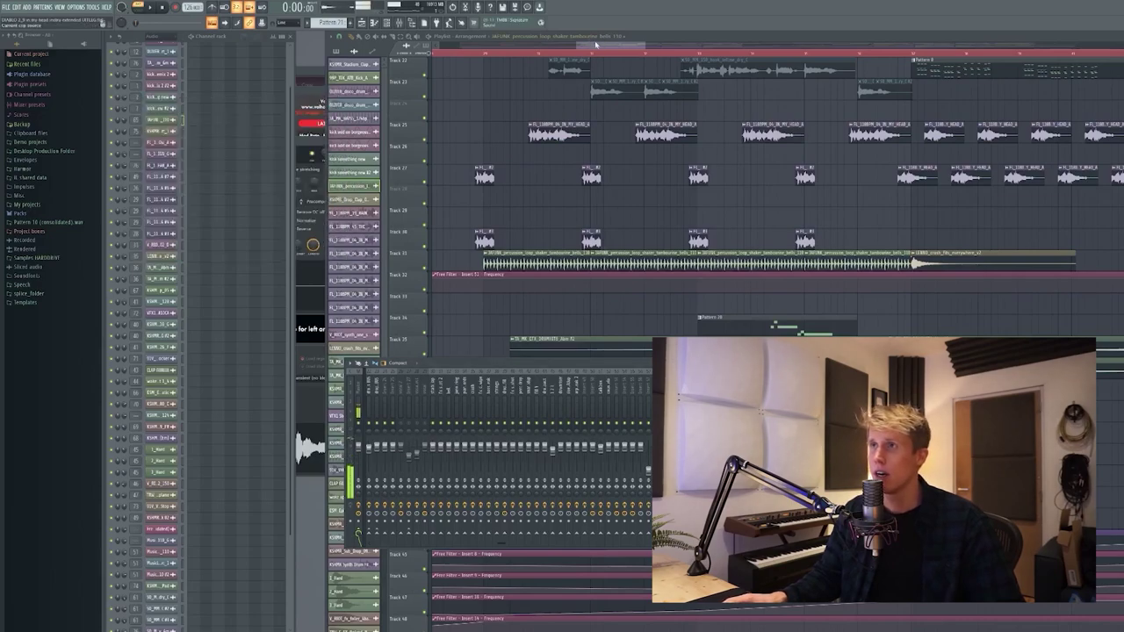
{"action": "key", "text": "F9"}
Play the full break from the point where the Track 31 percussion loop starts, looking over all layers, and stop playback
{"action": "scroll", "coordinate": [584, 447], "scroll_direction": "down", "scroll_amount": 5}
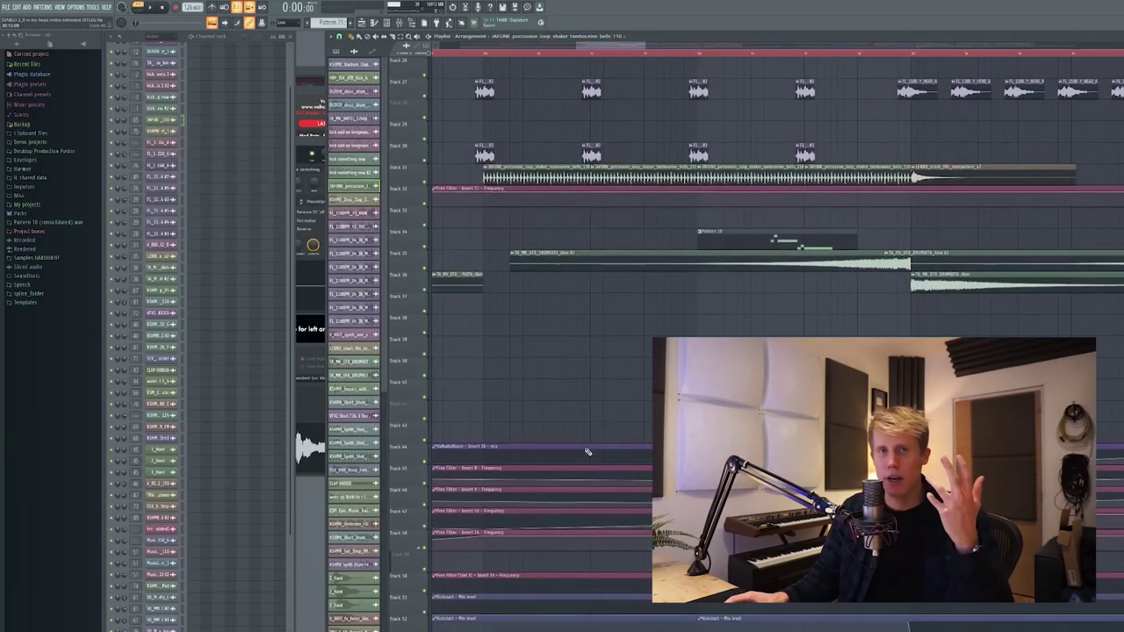
{"action": "scroll", "coordinate": [584, 447], "scroll_direction": "up", "scroll_amount": 10}
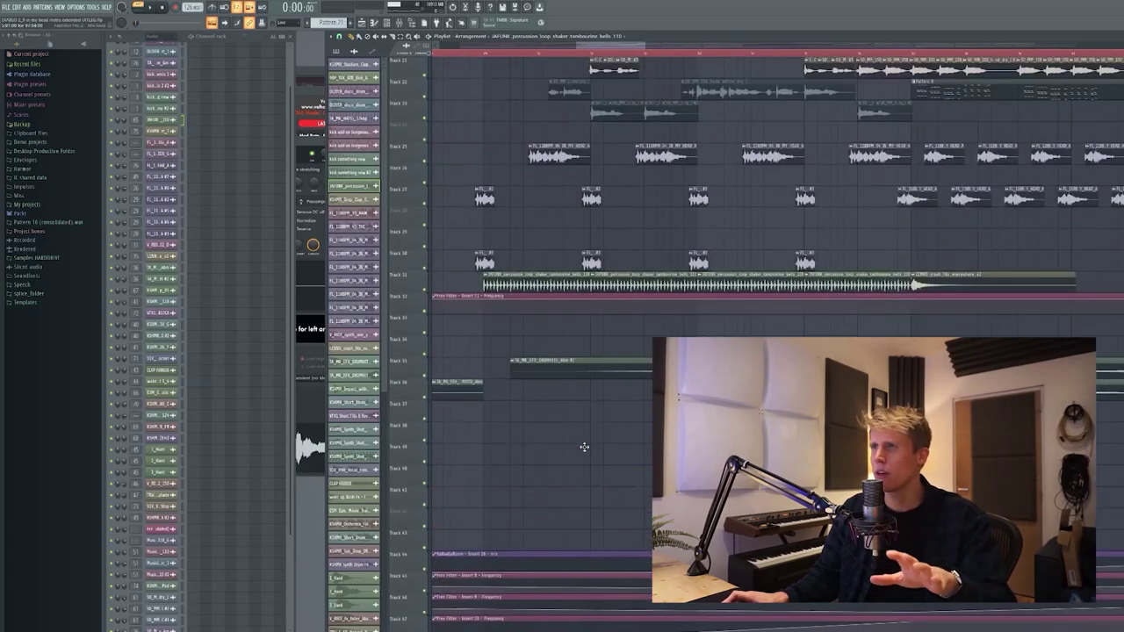
{"action": "scroll", "coordinate": [614, 443], "scroll_direction": "up", "scroll_amount": 1}
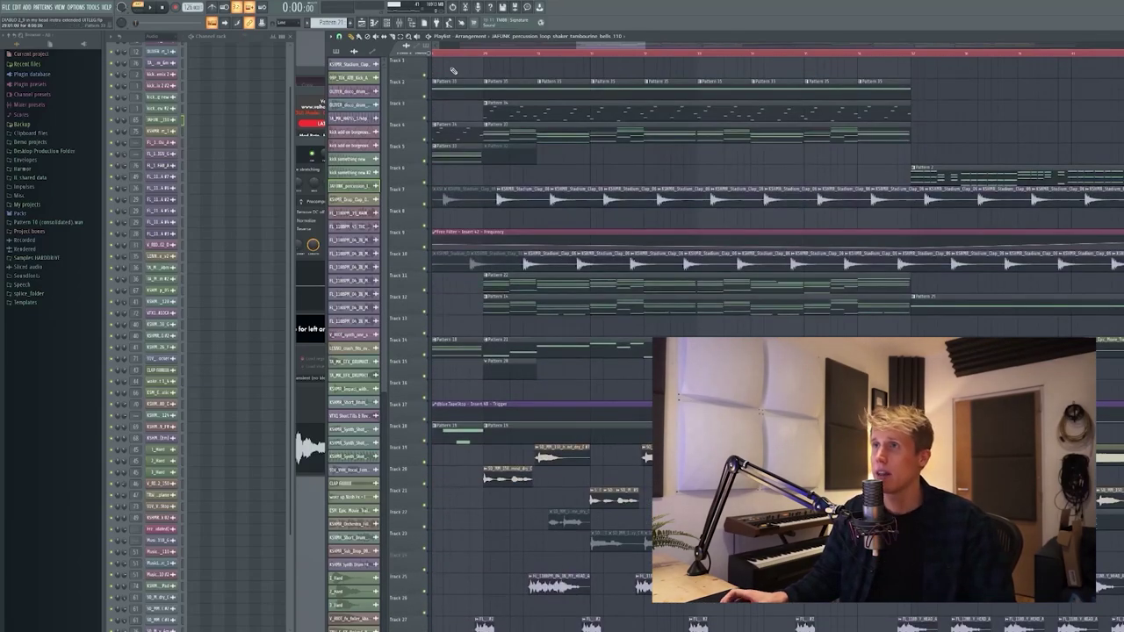
{"action": "left_click", "coordinate": [484, 54]}
{"action": "key", "text": "space"}
{"action": "scroll", "coordinate": [689, 263], "scroll_direction": "down", "scroll_amount": 3}
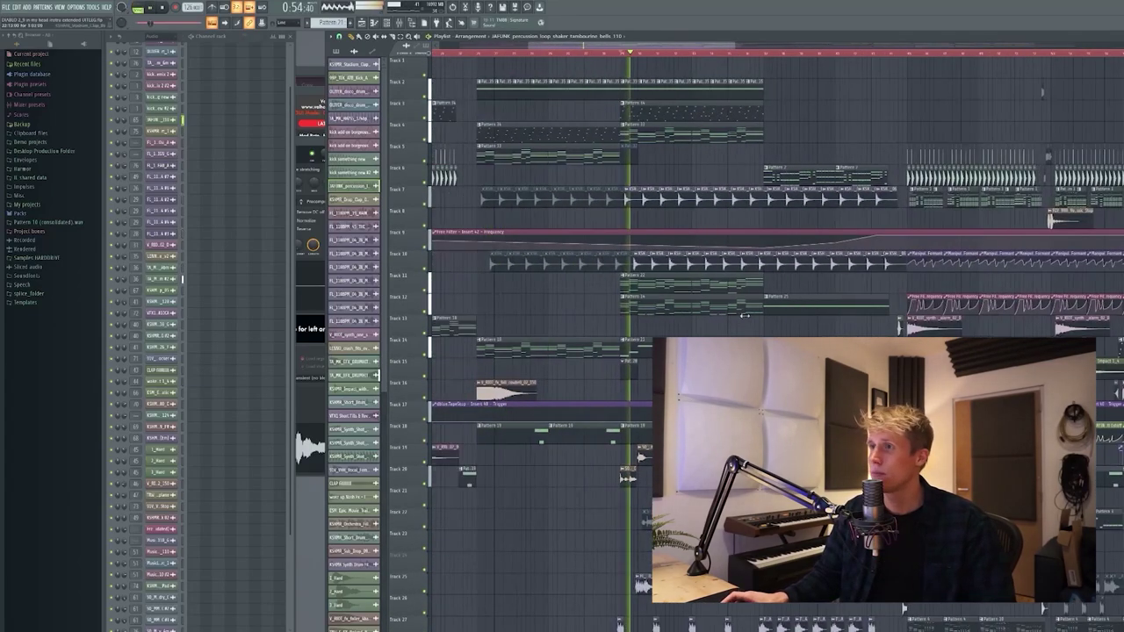
{"action": "scroll", "coordinate": [764, 320], "scroll_direction": "up", "scroll_amount": 2}
{"action": "scroll", "coordinate": [755, 307], "scroll_direction": "down", "scroll_amount": 5}
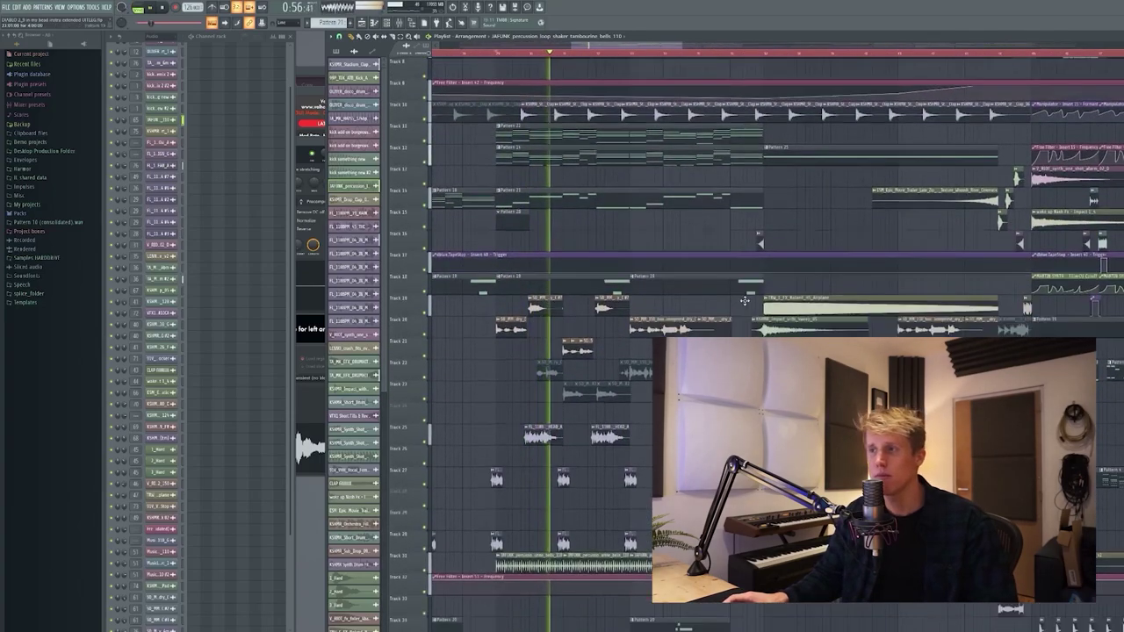
{"action": "key", "text": "space"}
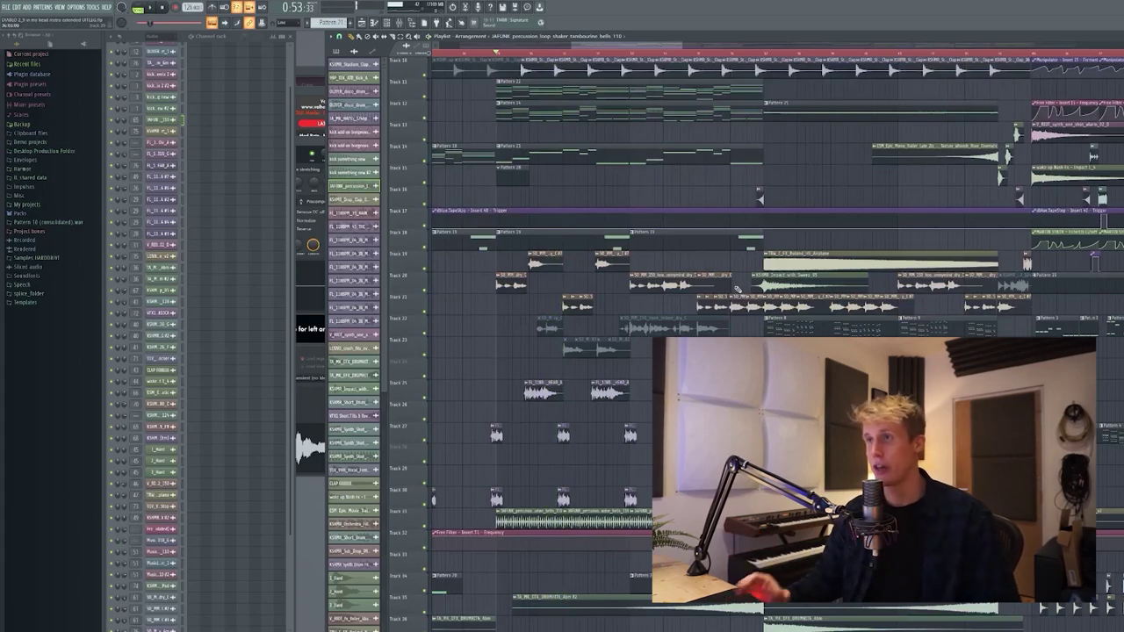
Play the build-up from the start of Pattern 2 on Track 6, look over its layers, and stop playback
{"action": "scroll", "coordinate": [735, 288], "scroll_direction": "up", "scroll_amount": 5}
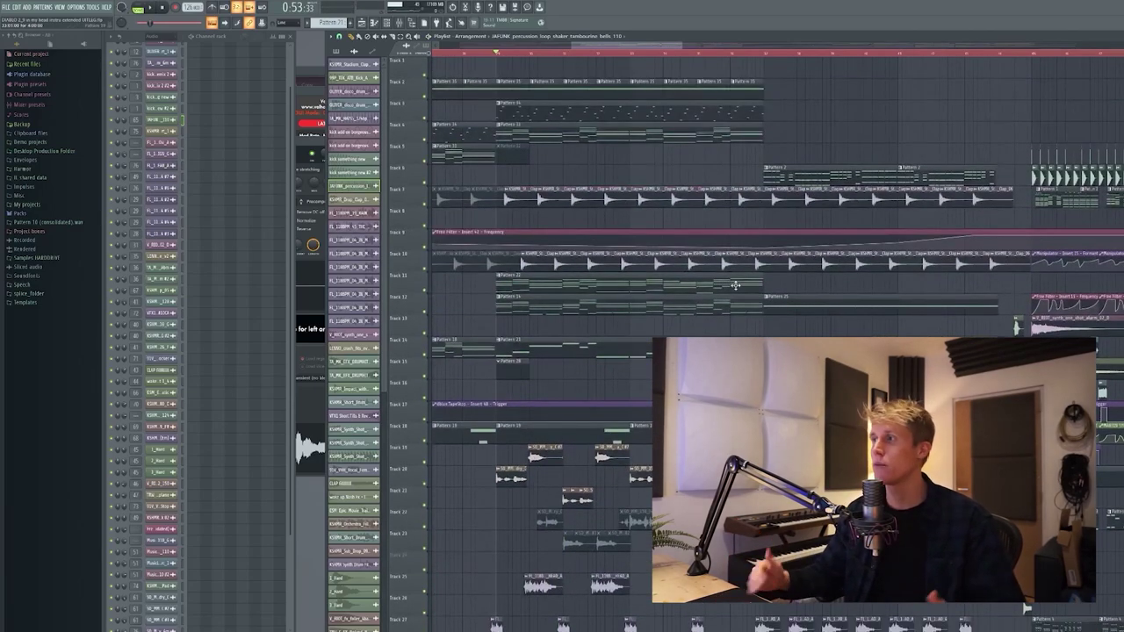
{"action": "scroll", "coordinate": [736, 285], "scroll_direction": "down", "scroll_amount": 2}
{"action": "scroll", "coordinate": [736, 285], "scroll_direction": "down", "scroll_amount": 3}
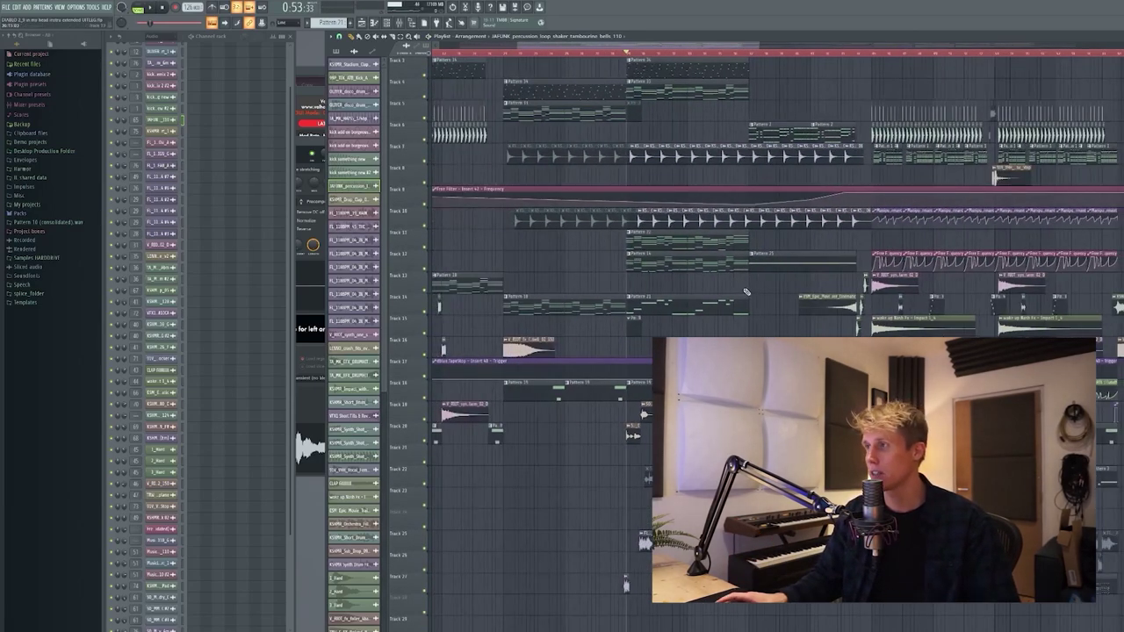
{"action": "scroll", "coordinate": [745, 291], "scroll_direction": "right", "scroll_amount": 4}
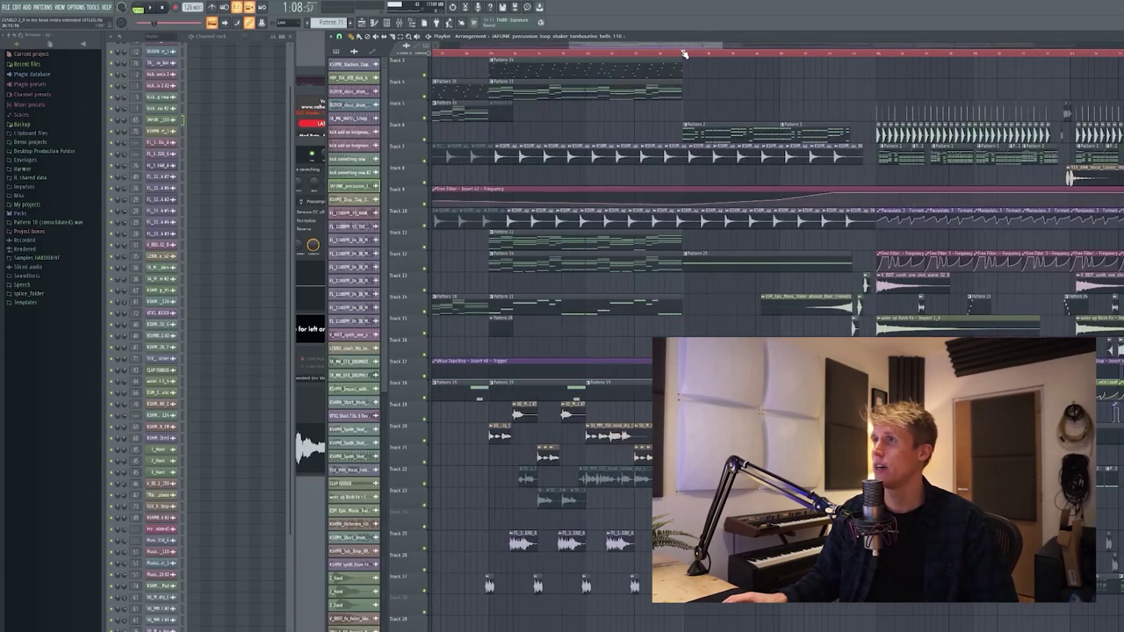
{"action": "left_click_drag", "start_coordinate": [682, 46], "coordinate": [696, 46]}
{"action": "key", "text": "space"}
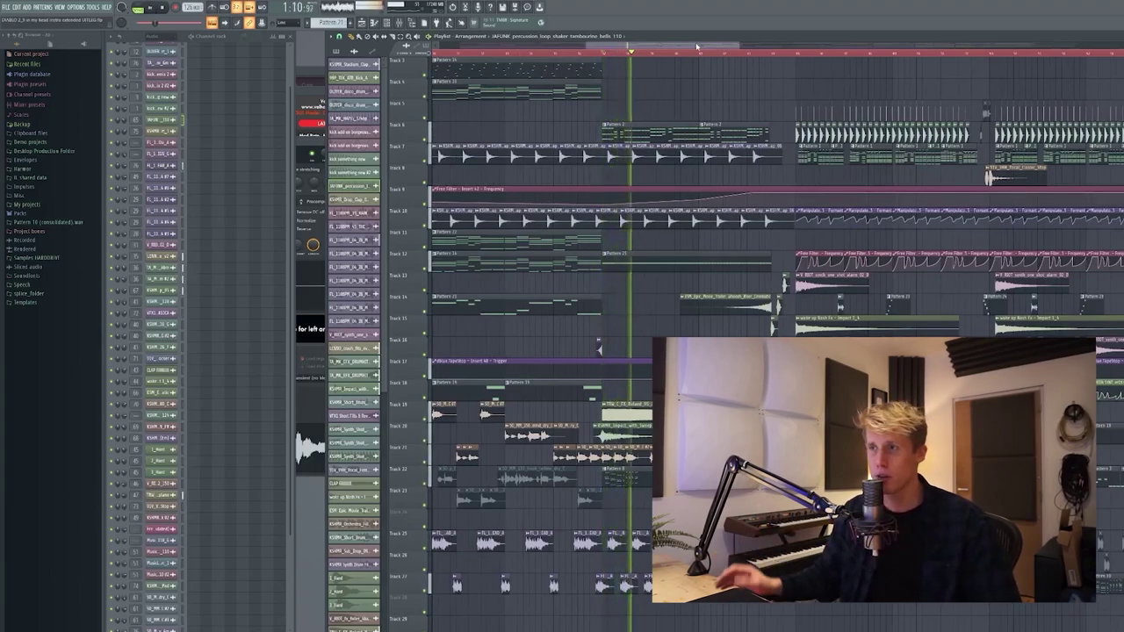
{"action": "scroll", "coordinate": [742, 283], "scroll_direction": "down", "scroll_amount": 2}
{"action": "scroll", "coordinate": [755, 299], "scroll_direction": "up", "scroll_amount": 5}
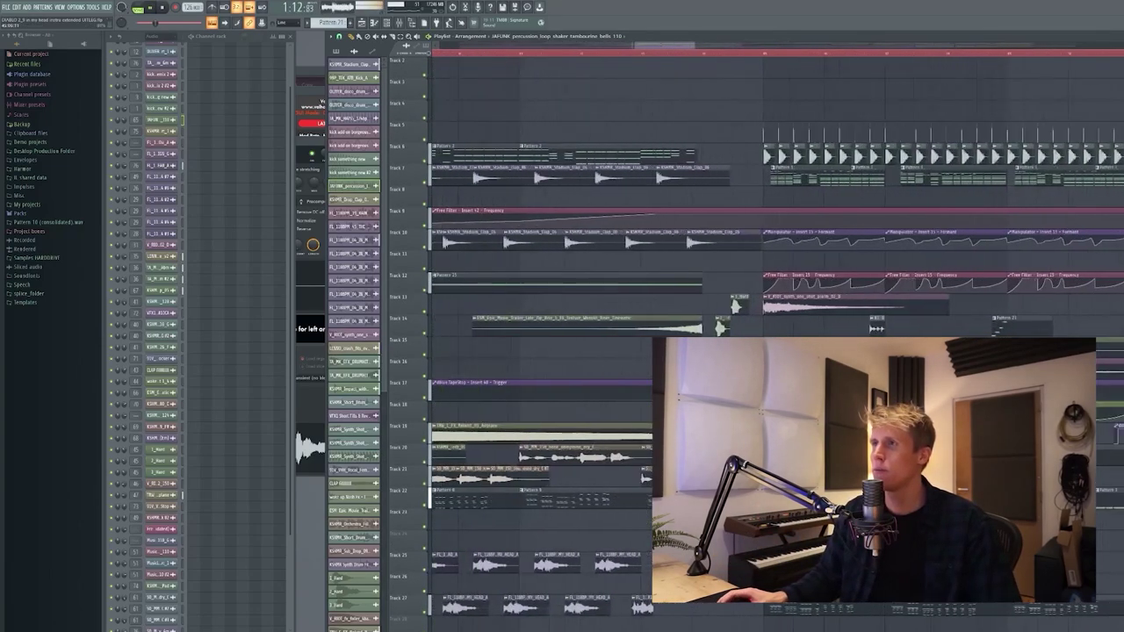
{"action": "scroll", "coordinate": [648, 330], "scroll_direction": "down", "scroll_amount": 3}
{"action": "scroll", "coordinate": [567, 313], "scroll_direction": "up", "scroll_amount": 2}
{"action": "key", "text": "space"}
Look over the build-up tracks and select Pattern 22 on Track 11 and Pattern 14 on Track 12 to compare the break chords
{"action": "scroll", "coordinate": [567, 301], "scroll_direction": "down", "scroll_amount": 5}
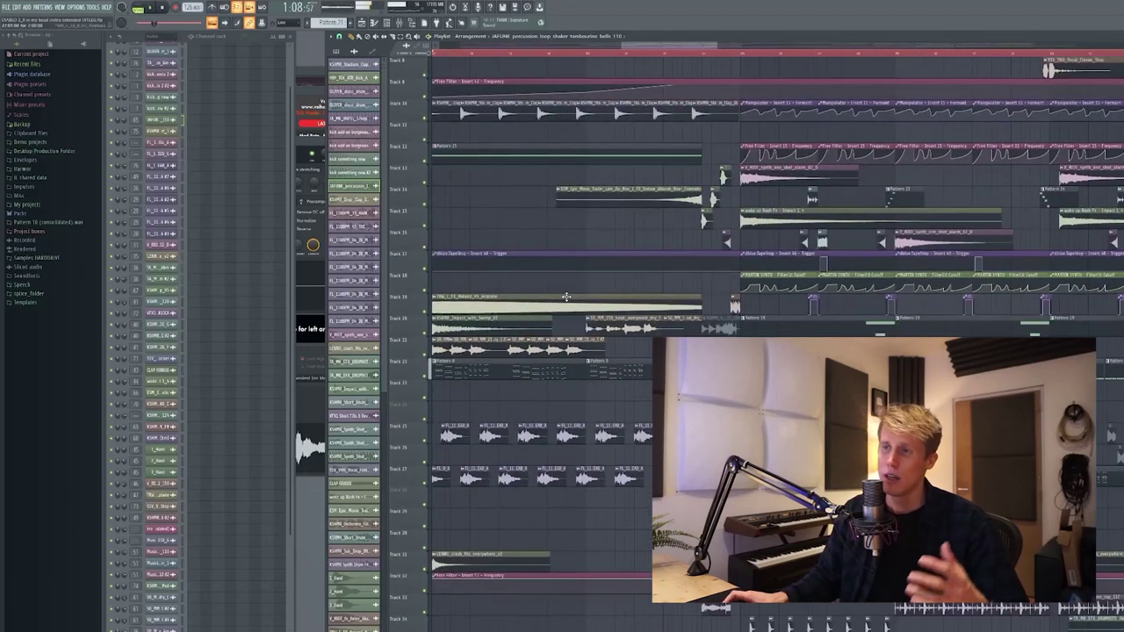
{"action": "scroll", "coordinate": [566, 297], "scroll_direction": "down", "scroll_amount": 3}
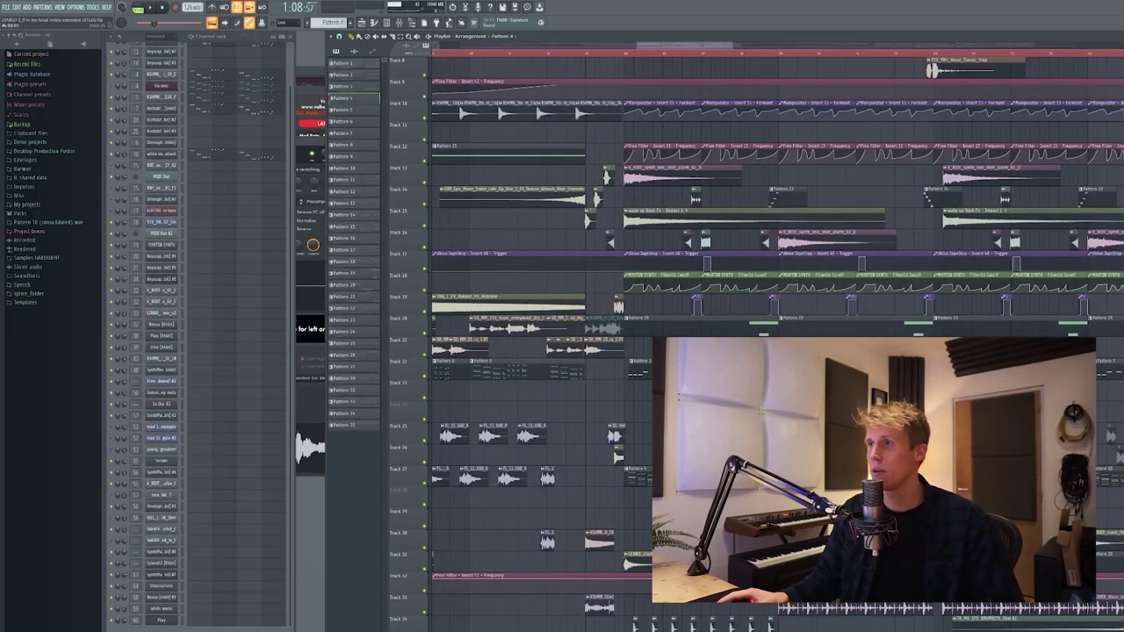
{"action": "scroll", "coordinate": [669, 433], "scroll_direction": "down", "scroll_amount": 5}
{"action": "left_click", "coordinate": [556, 126]}
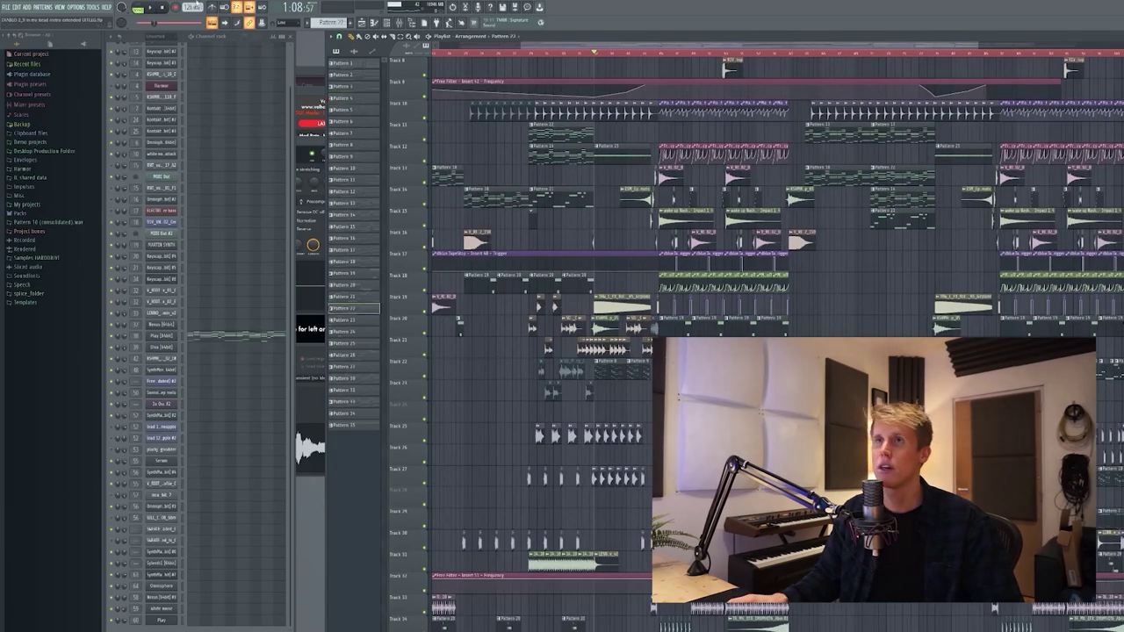
{"action": "left_click", "coordinate": [559, 153]}
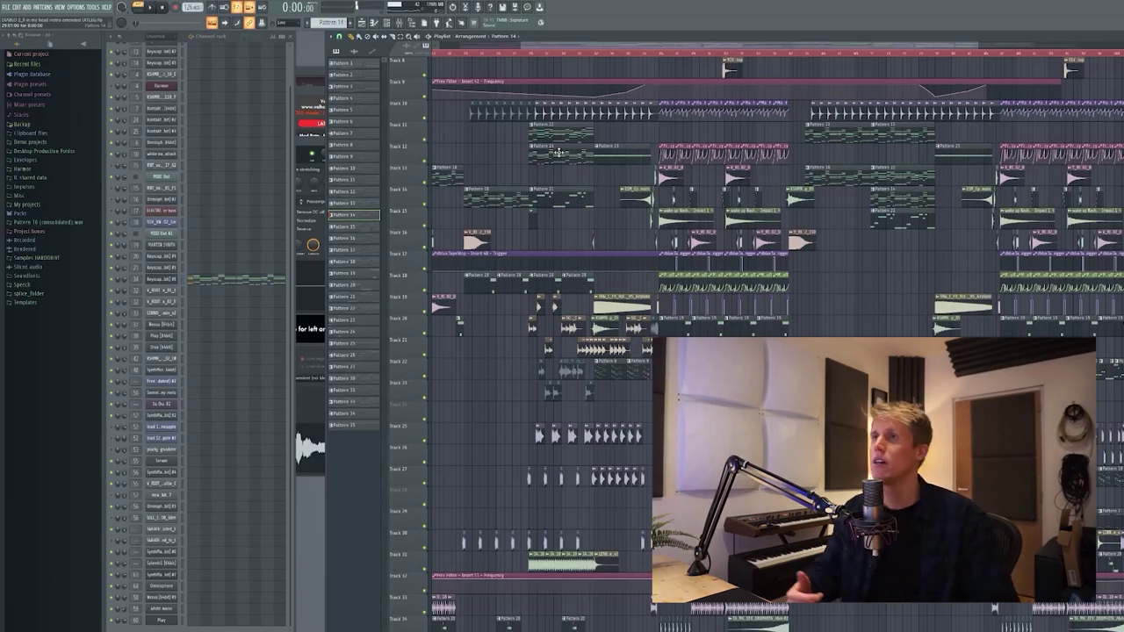
Try a Pattern 8 clip on Track 16 at the start of the break and listen to it with the other layers
{"action": "scroll", "coordinate": [690, 369], "scroll_direction": "up", "scroll_amount": 3}
{"action": "scroll", "coordinate": [516, 369], "scroll_direction": "down", "scroll_amount": 2}
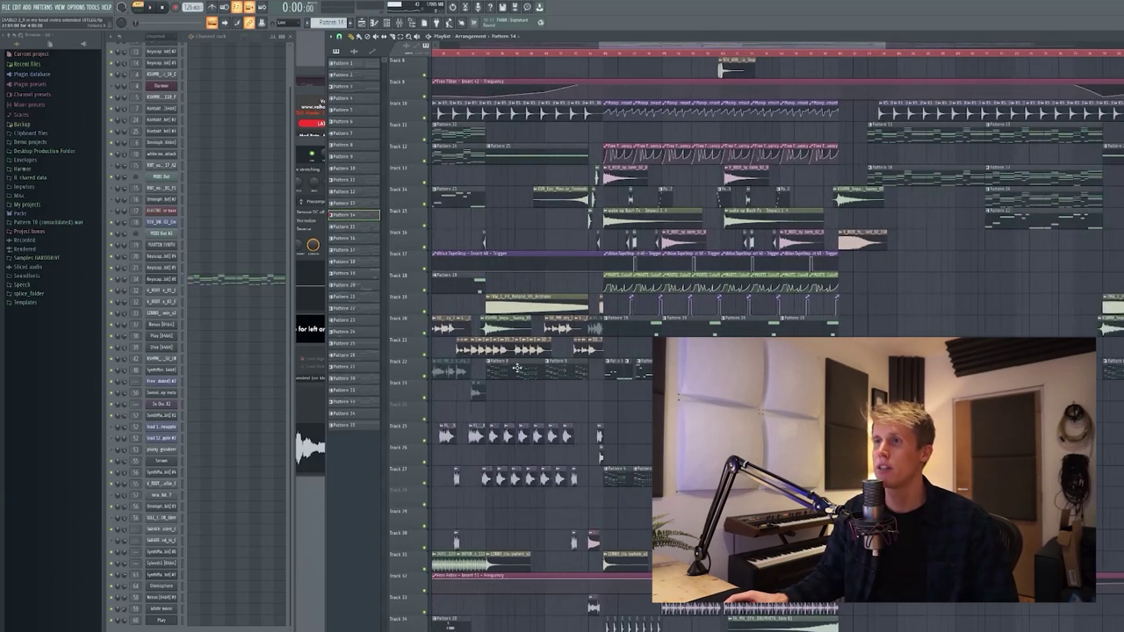
{"action": "scroll", "coordinate": [505, 369], "scroll_direction": "up", "scroll_amount": 3}
{"action": "scroll", "coordinate": [505, 369], "scroll_direction": "right", "scroll_amount": 10}
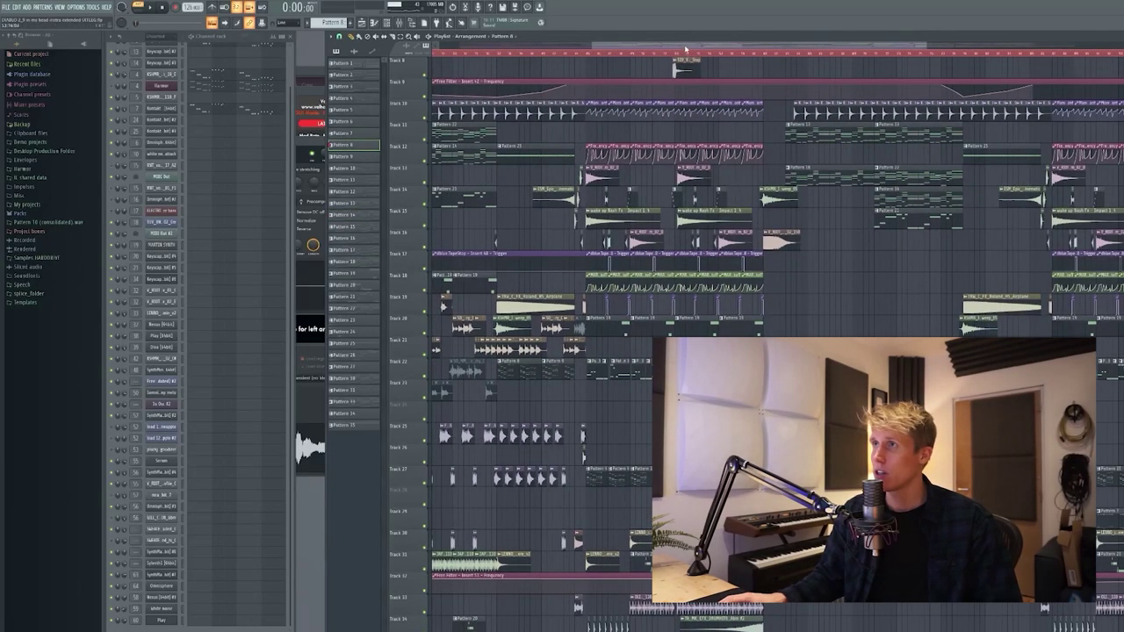
{"action": "scroll", "coordinate": [547, 237], "scroll_direction": "left", "scroll_amount": 8}
{"action": "left_click", "coordinate": [546, 237]}
{"action": "key", "text": "space"}
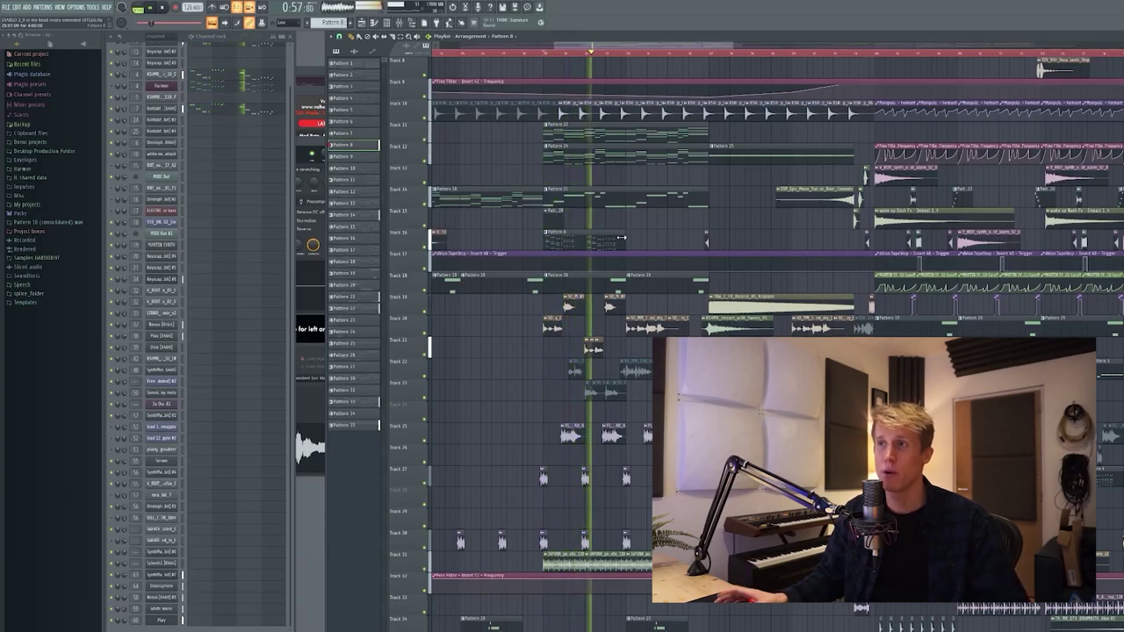
{"action": "key", "text": "space"}
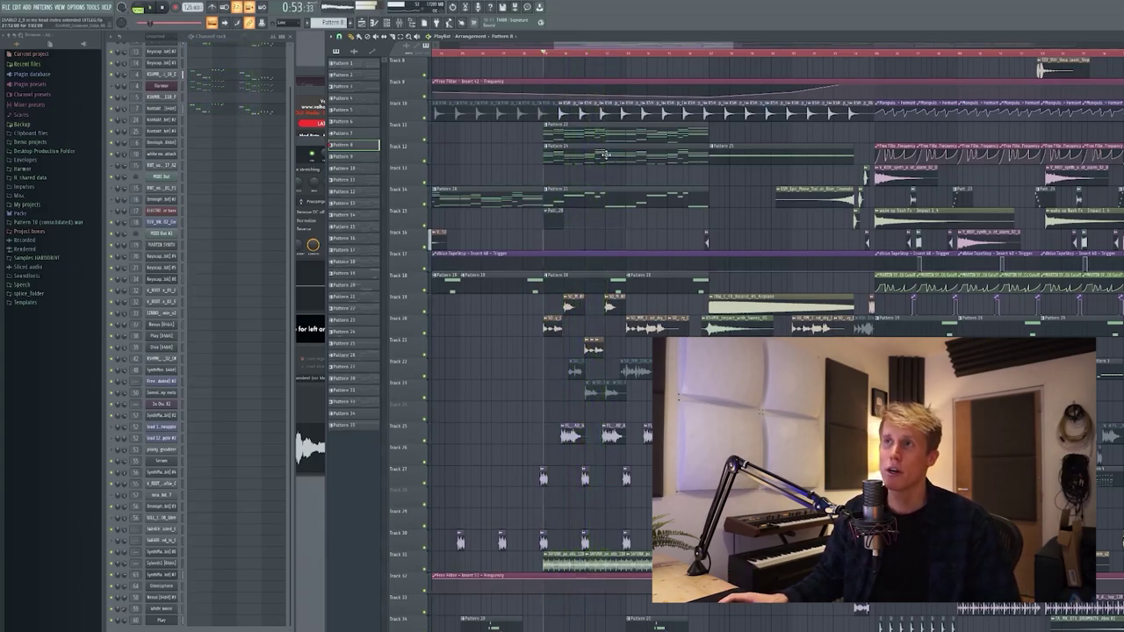
Select Pattern 2 on Track 6, play it on its own in pattern mode, and inspect its first piano insert in the mixer
{"action": "scroll", "coordinate": [644, 425], "scroll_direction": "down", "scroll_amount": 10}
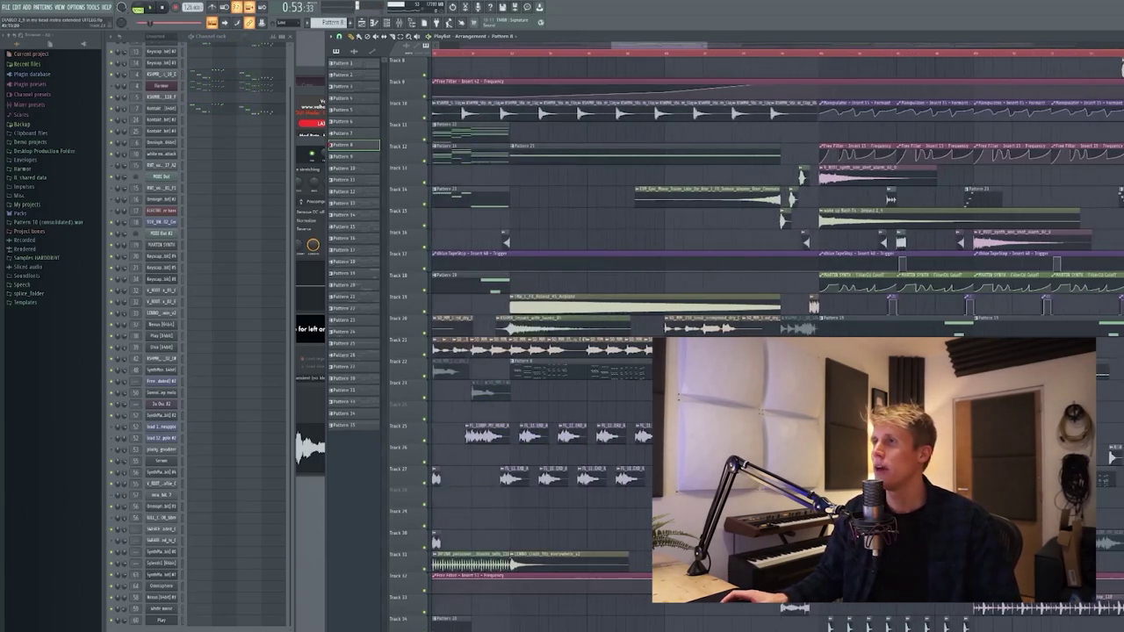
{"action": "scroll", "coordinate": [645, 424], "scroll_direction": "up", "scroll_amount": 12}
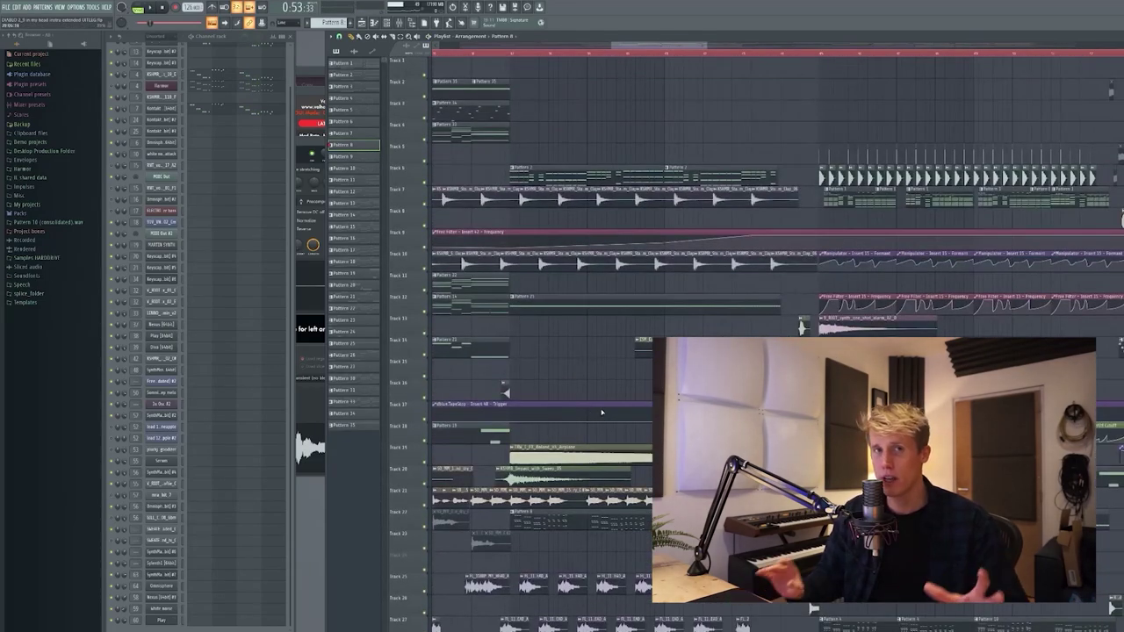
{"action": "left_click", "coordinate": [538, 172]}
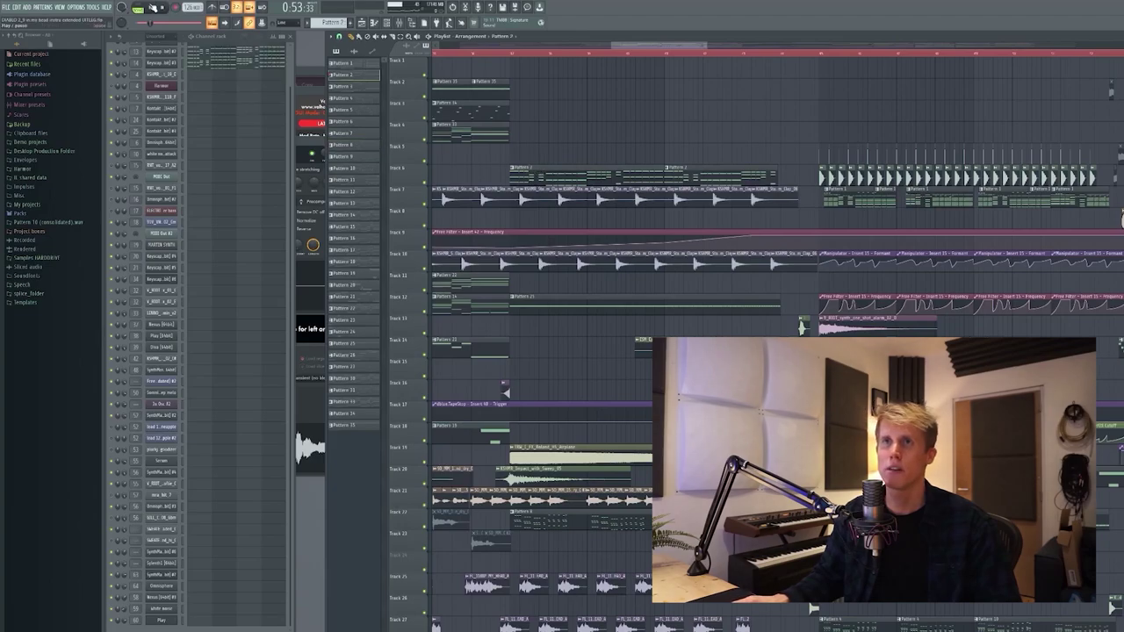
{"action": "left_click", "coordinate": [152, 7]}
{"action": "left_click", "coordinate": [141, 9]}
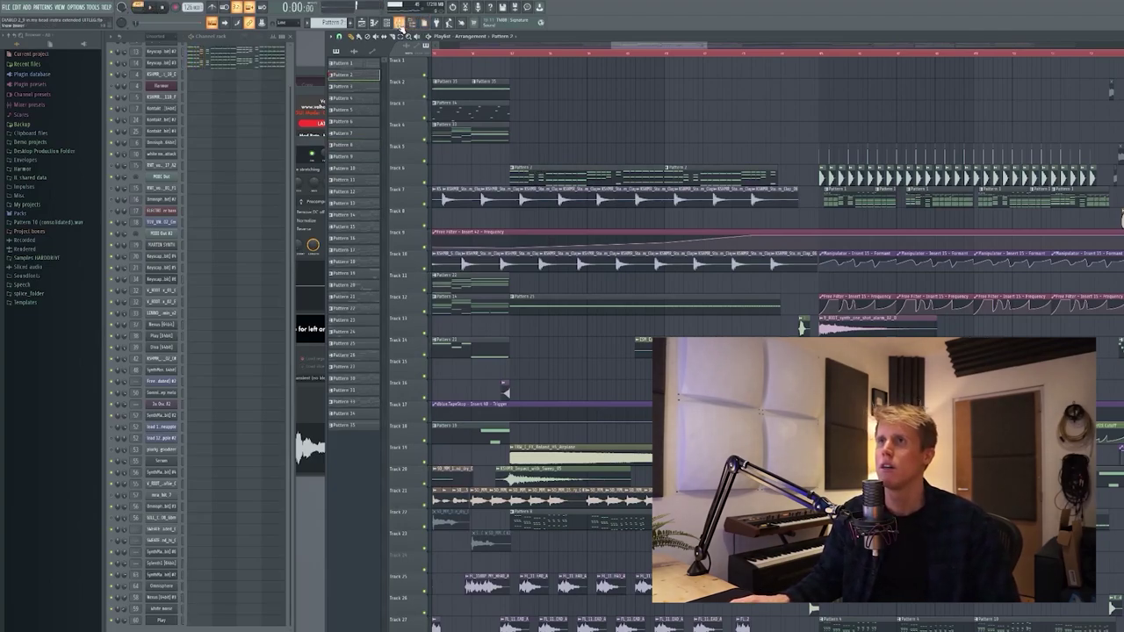
{"action": "key", "text": "F9"}
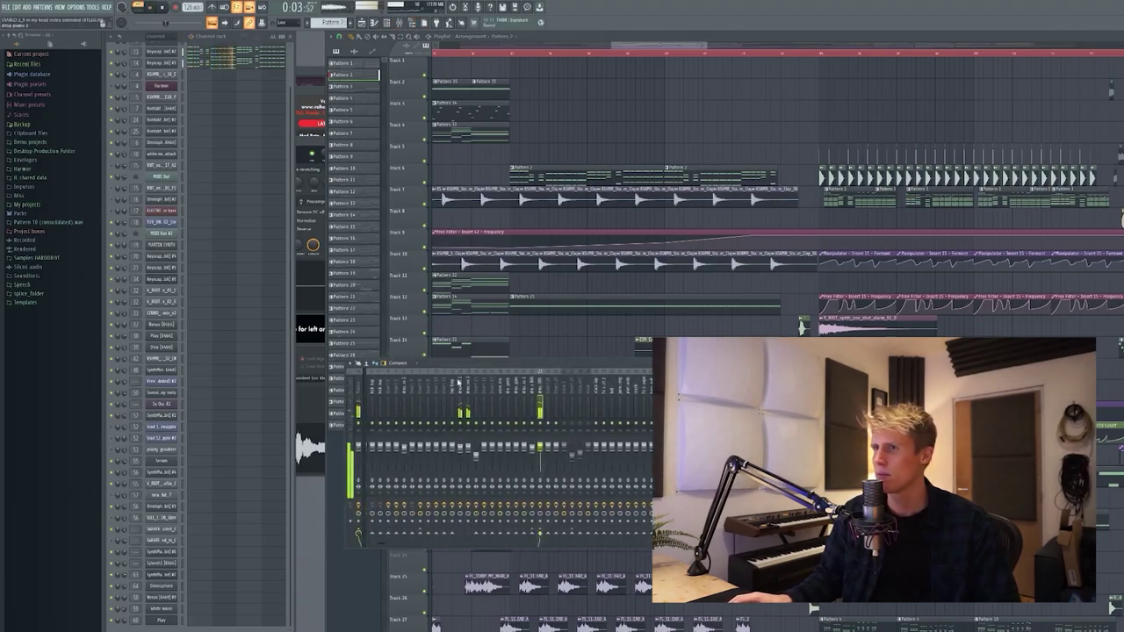
{"action": "left_click", "coordinate": [458, 397]}
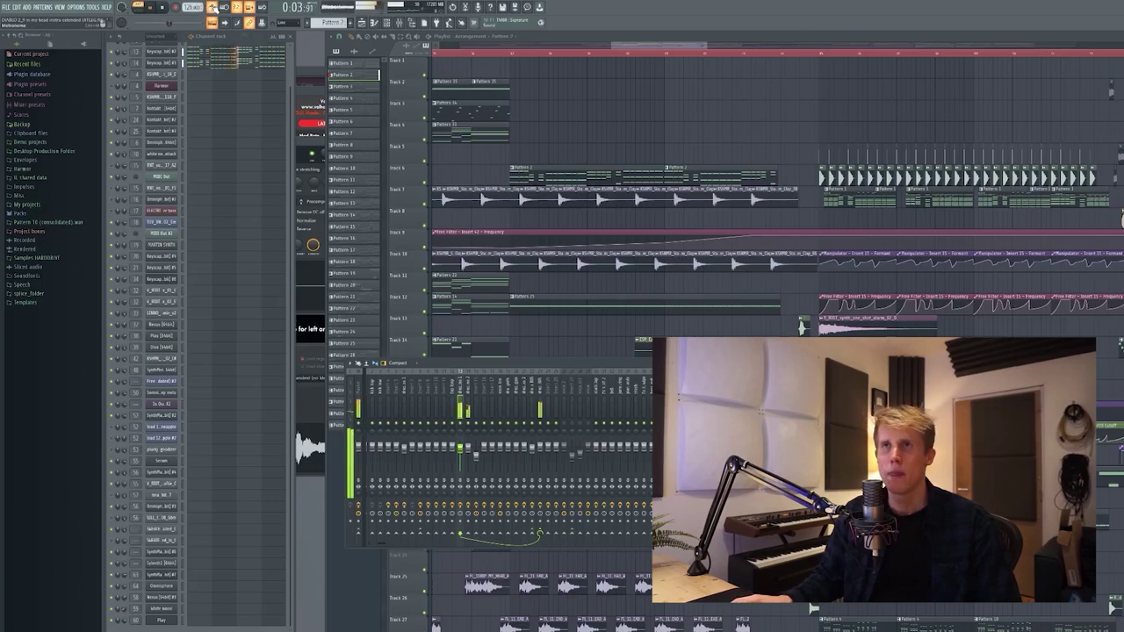
{"action": "key", "text": "space"}
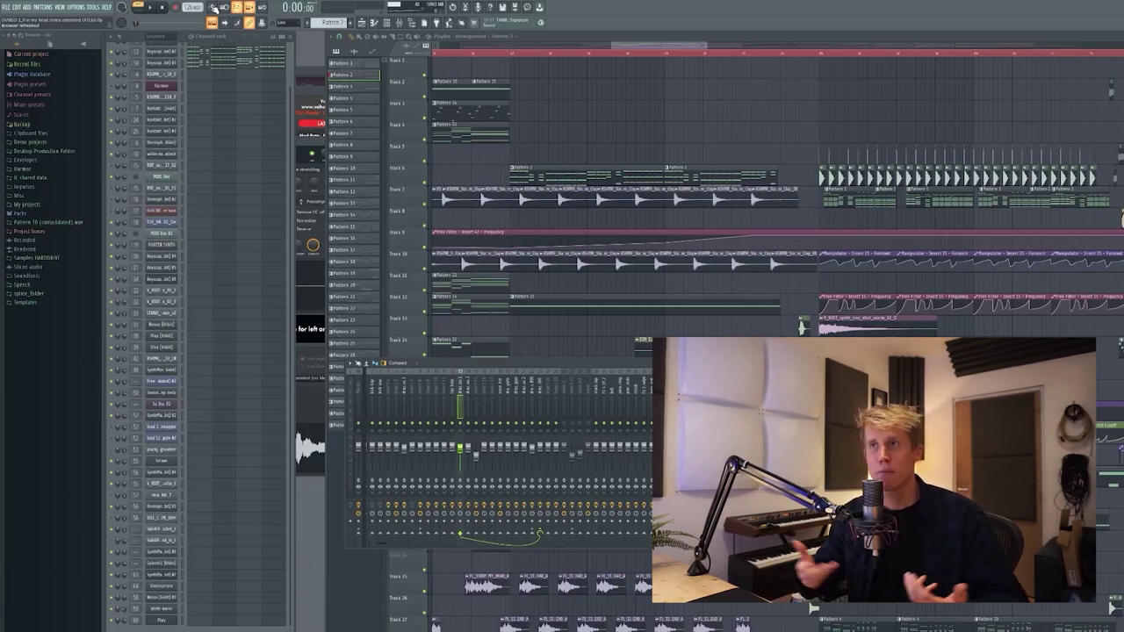
Examine the Keyscape chords of Pattern 2 in the piano roll and play them with the metronome on
{"action": "left_click", "coordinate": [211, 67]}
{"action": "scroll", "coordinate": [308, 279], "scroll_direction": "down", "scroll_amount": 5}
{"action": "key", "text": "space"}
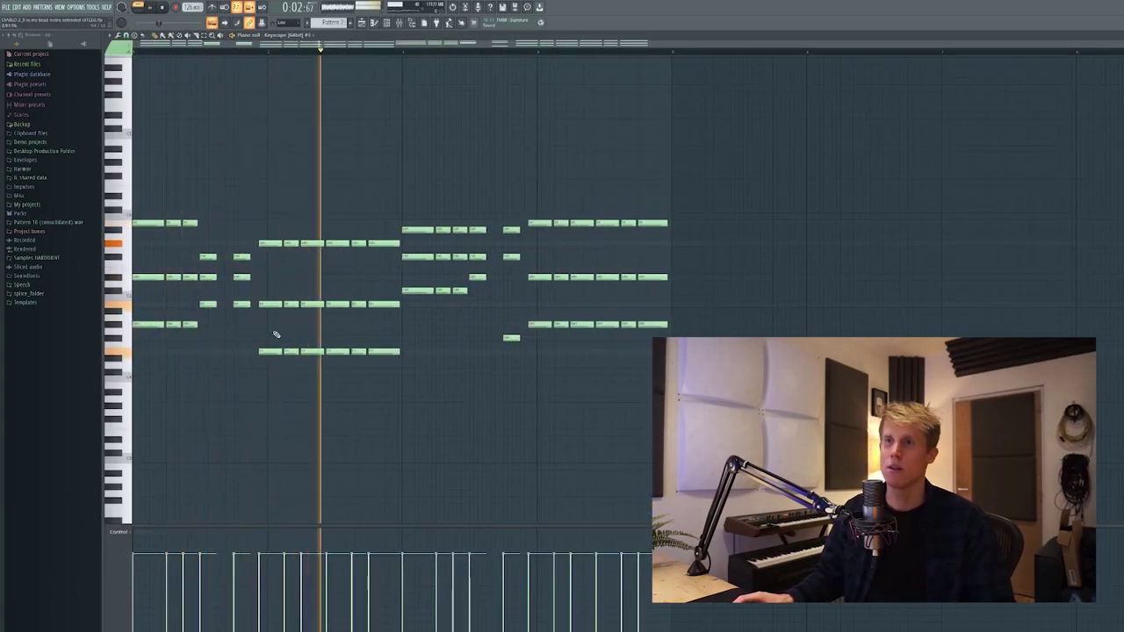
{"action": "left_click", "coordinate": [213, 9]}
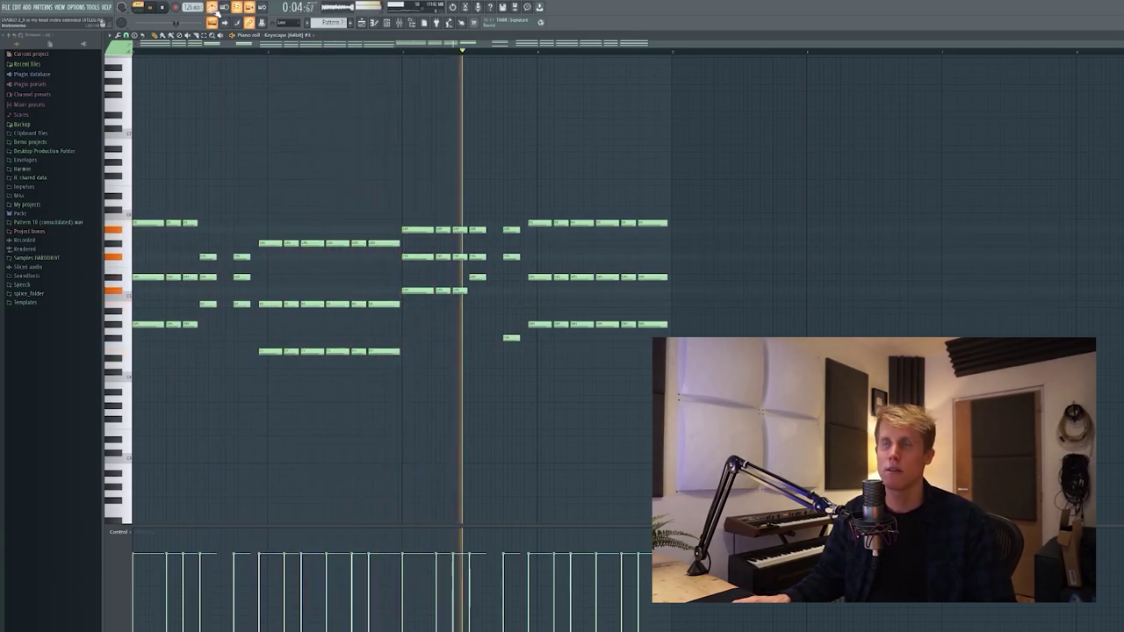
{"action": "key", "text": "space"}
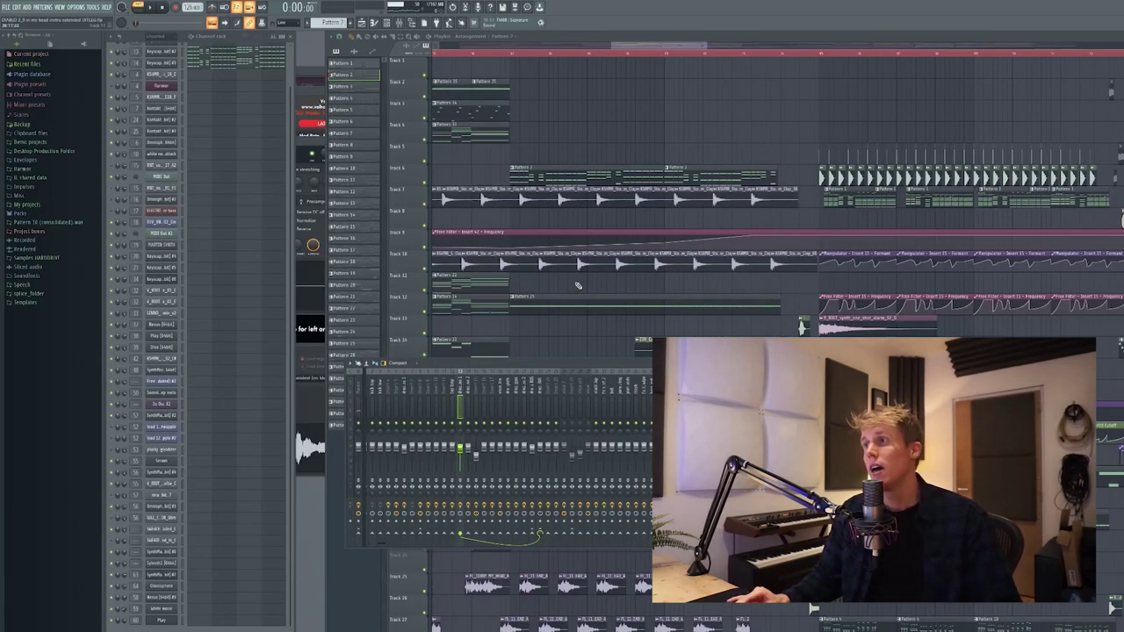
Look over the build-up tracks, close the mixer, and show the first channels of Pattern 2 in the channel rack
{"action": "scroll", "coordinate": [660, 278], "scroll_direction": "down", "scroll_amount": 2}
{"action": "scroll", "coordinate": [660, 278], "scroll_direction": "down", "scroll_amount": 4}
{"action": "scroll", "coordinate": [659, 270], "scroll_direction": "up", "scroll_amount": 3}
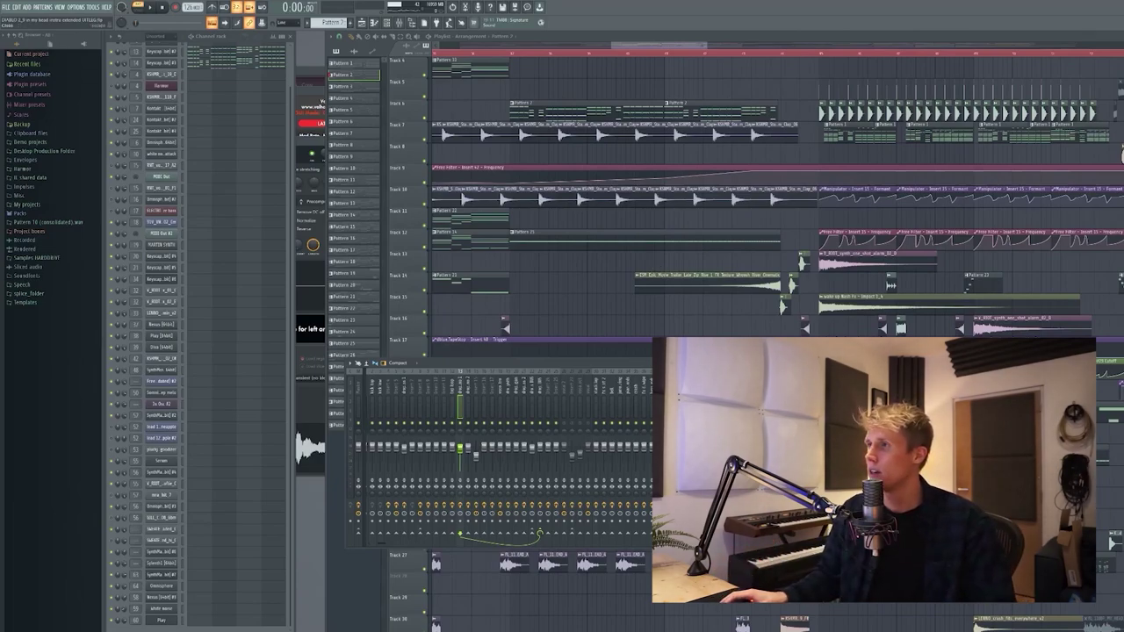
{"action": "key", "text": "F9"}
{"action": "scroll", "coordinate": [597, 265], "scroll_direction": "up", "scroll_amount": 3}
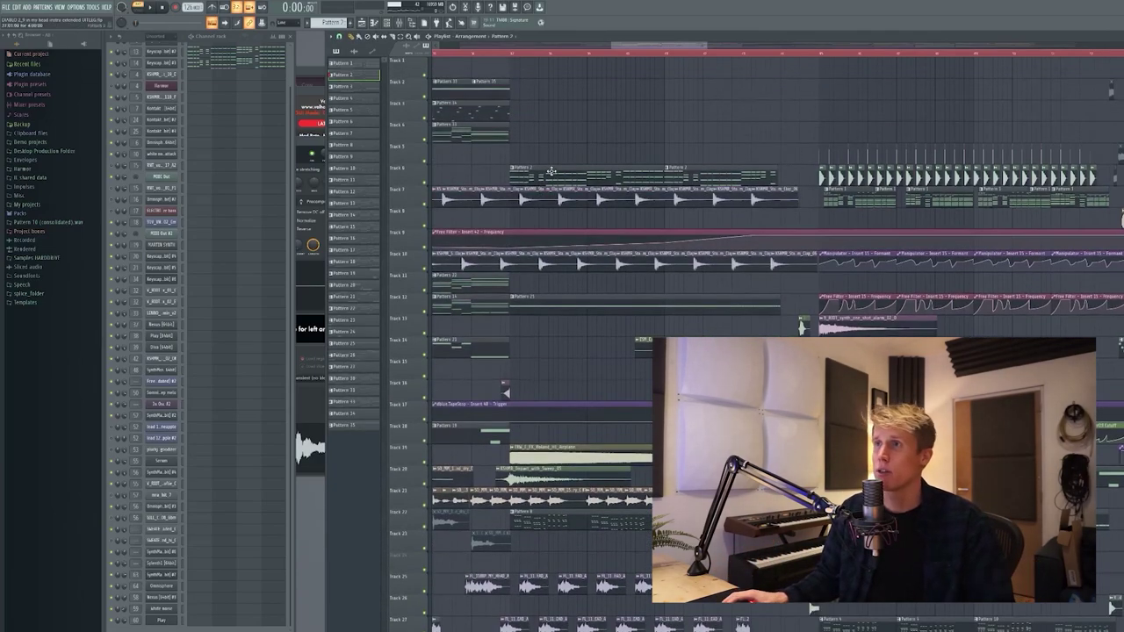
{"action": "left_click_drag", "start_coordinate": [289, 117], "coordinate": [288, 65]}
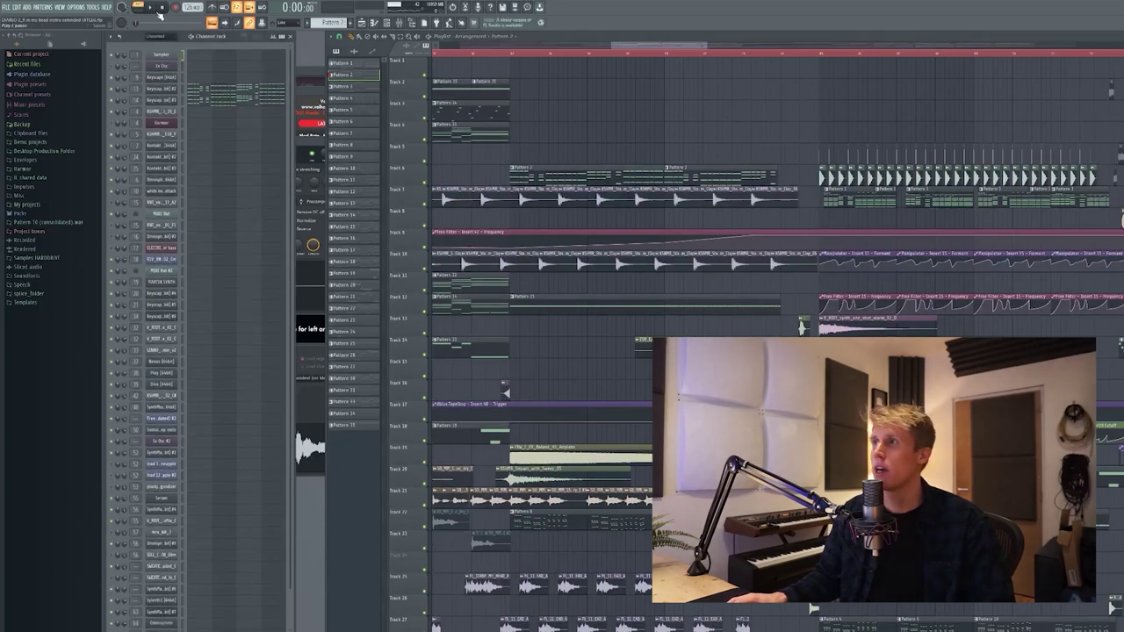
View the notes of the Pattern 12 clip on Track 39 in the channel rack, and make Pattern 2 active again
{"action": "scroll", "coordinate": [847, 201], "scroll_direction": "down", "scroll_amount": 10}
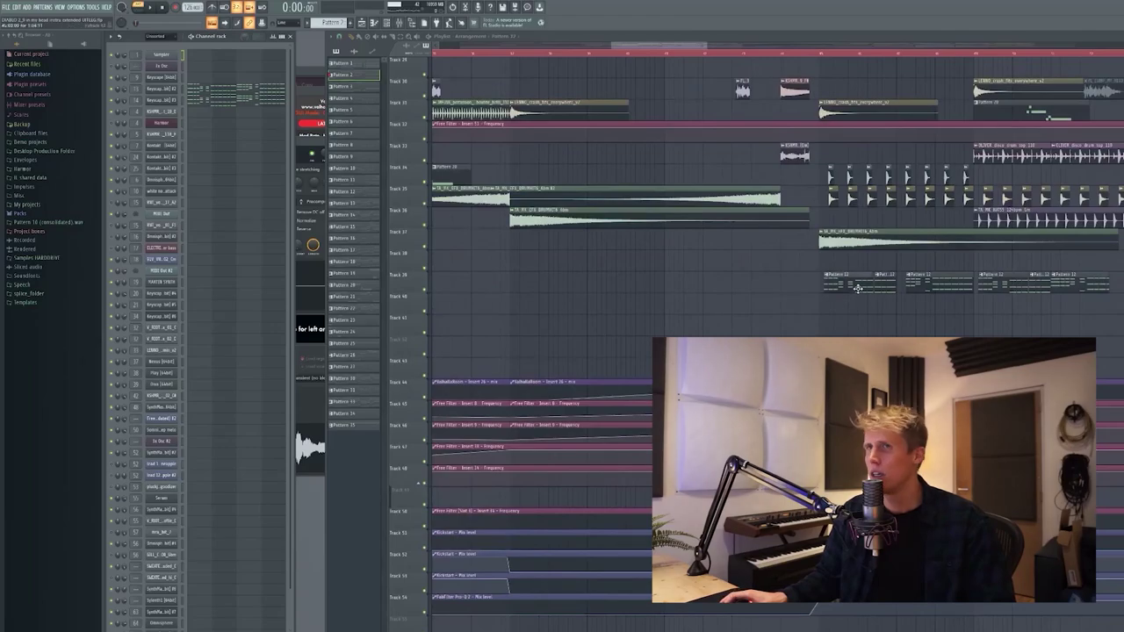
{"action": "left_click", "coordinate": [857, 287]}
{"action": "scroll", "coordinate": [843, 283], "scroll_direction": "up", "scroll_amount": 10}
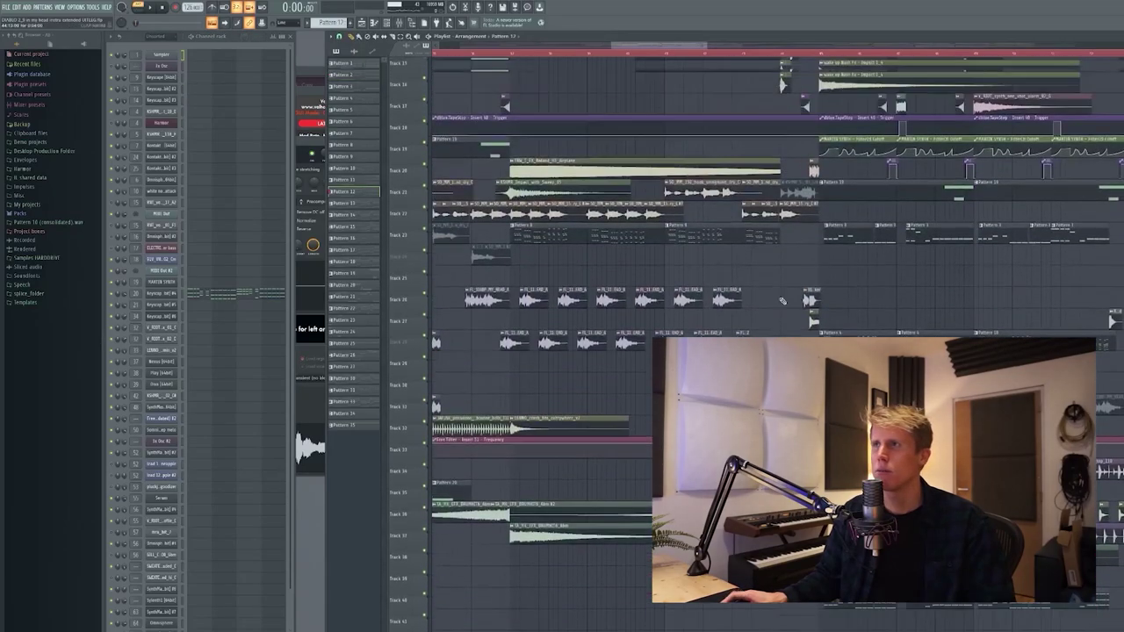
{"action": "left_click", "coordinate": [376, 74]}
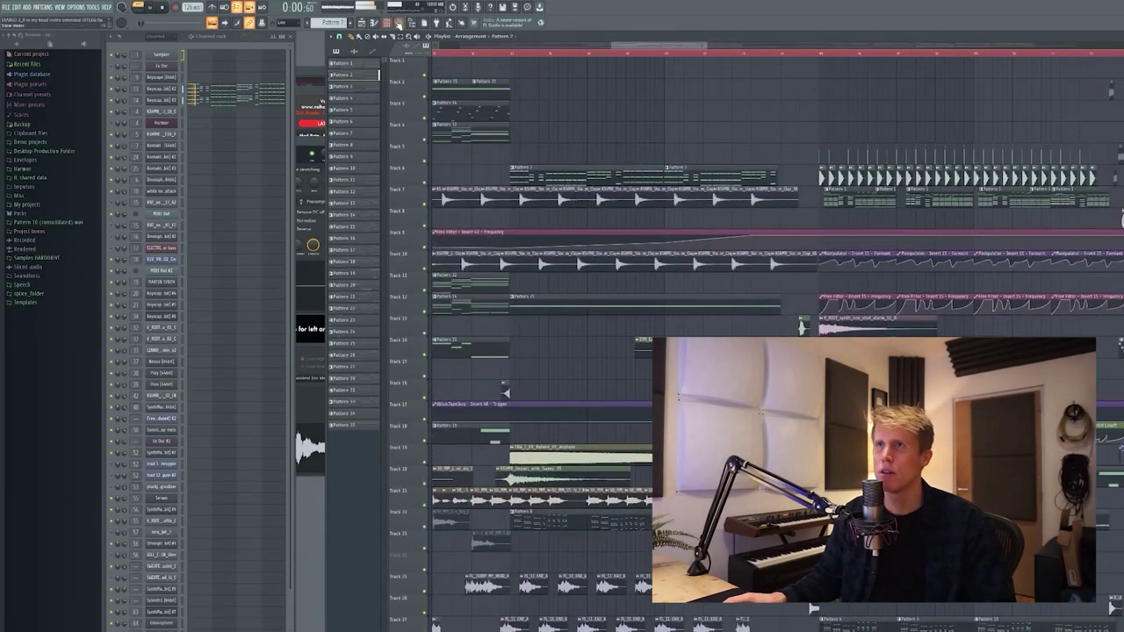
Open the mixer and inspect the effects on the two neighbouring piano inserts used by Pattern 2
{"action": "left_click", "coordinate": [398, 24]}
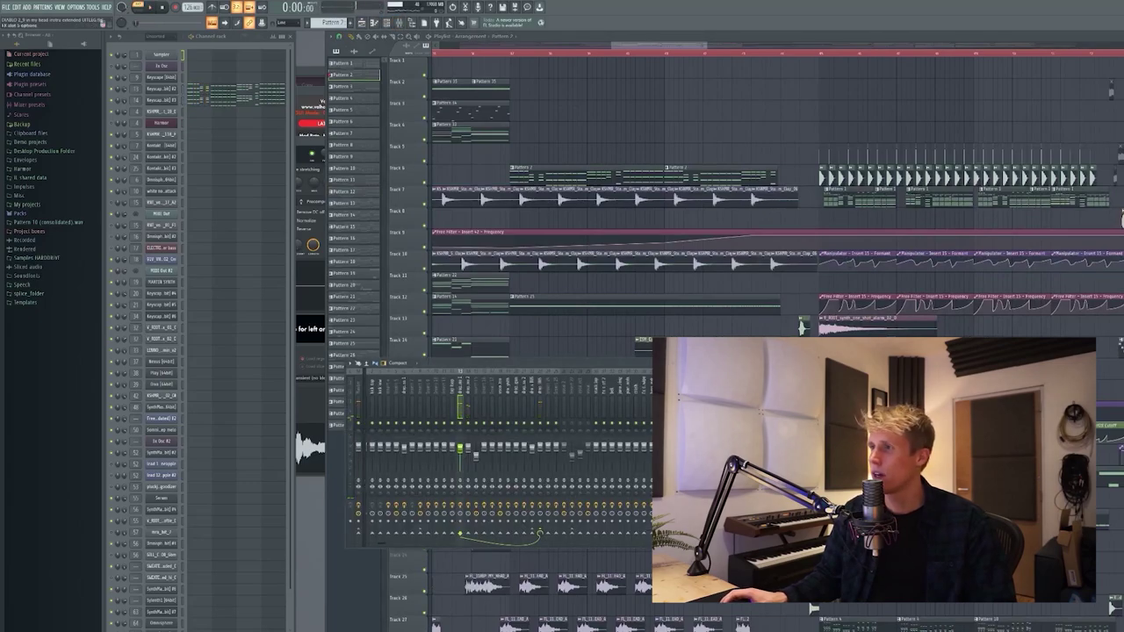
{"action": "left_click", "coordinate": [829, 413]}
{"action": "key", "text": "Escape"}
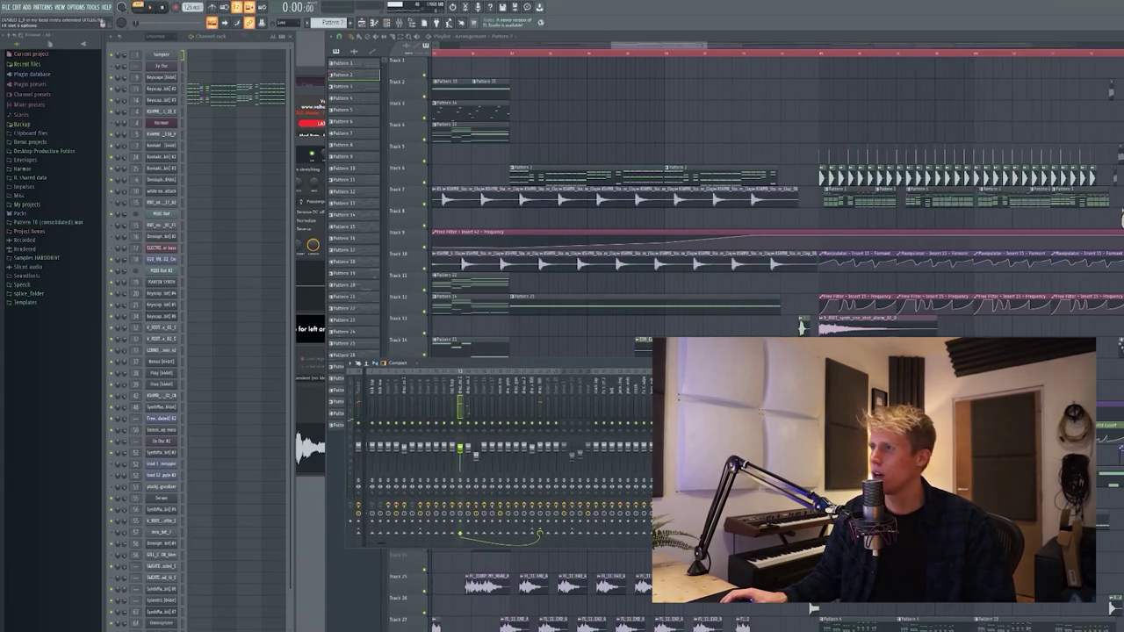
{"action": "left_click", "coordinate": [865, 448]}
{"action": "left_click", "coordinate": [865, 447]}
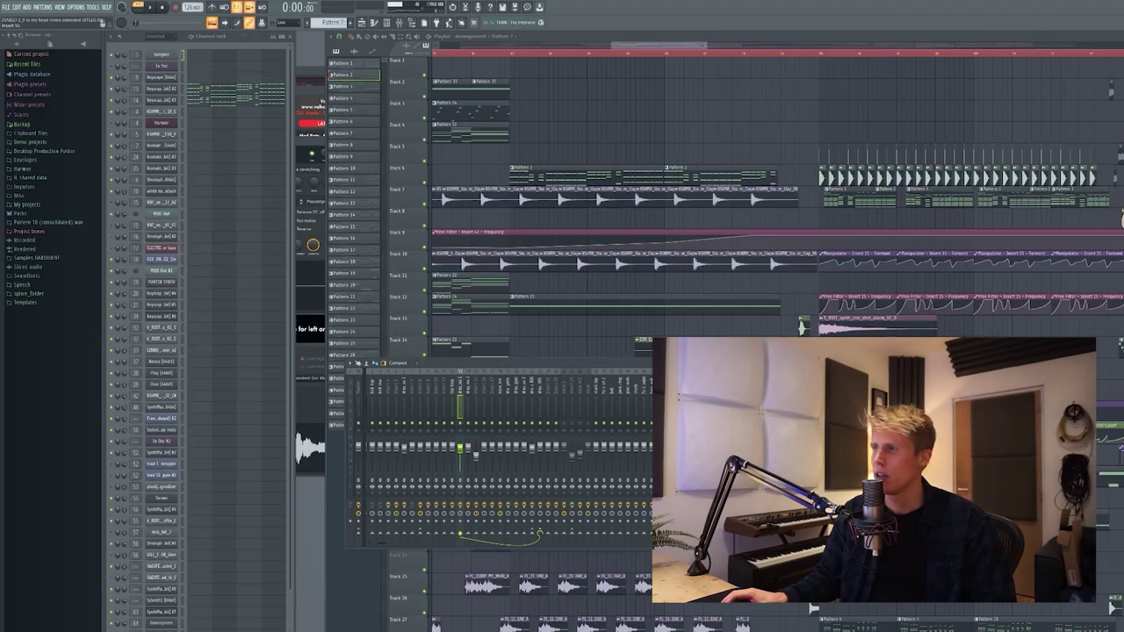
{"action": "left_click", "coordinate": [470, 383]}
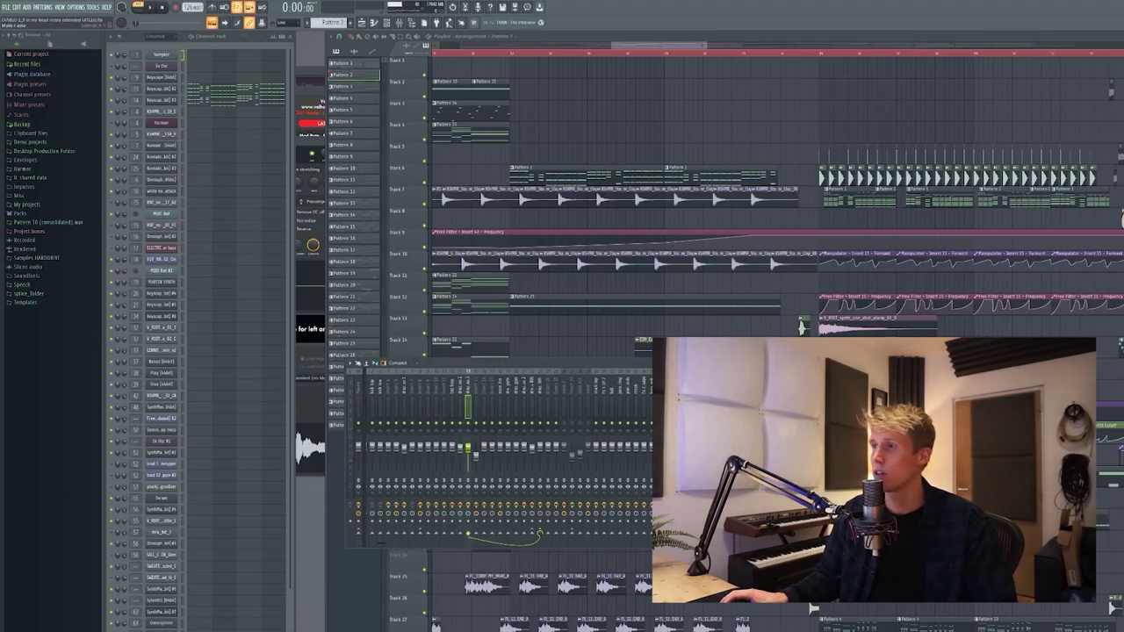
Close the mixer and play the build-up from its start in song mode, checking the Pattern 8 clips on Track 22
{"action": "key", "text": "space"}
{"action": "key", "text": "F9"}
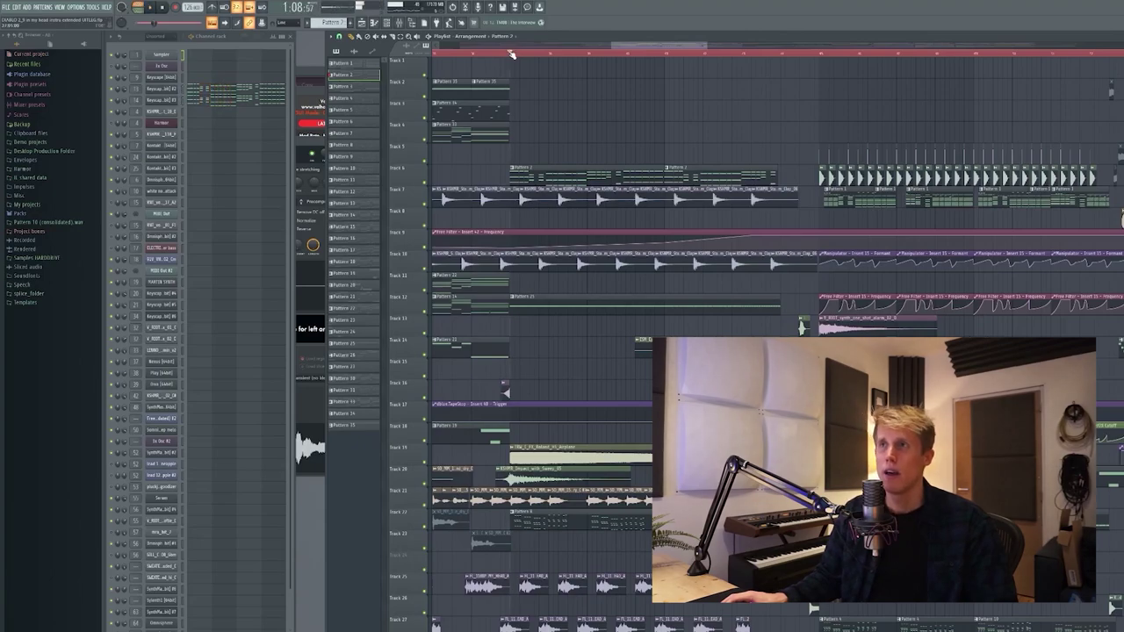
{"action": "scroll", "coordinate": [591, 241], "scroll_direction": "down", "scroll_amount": 7}
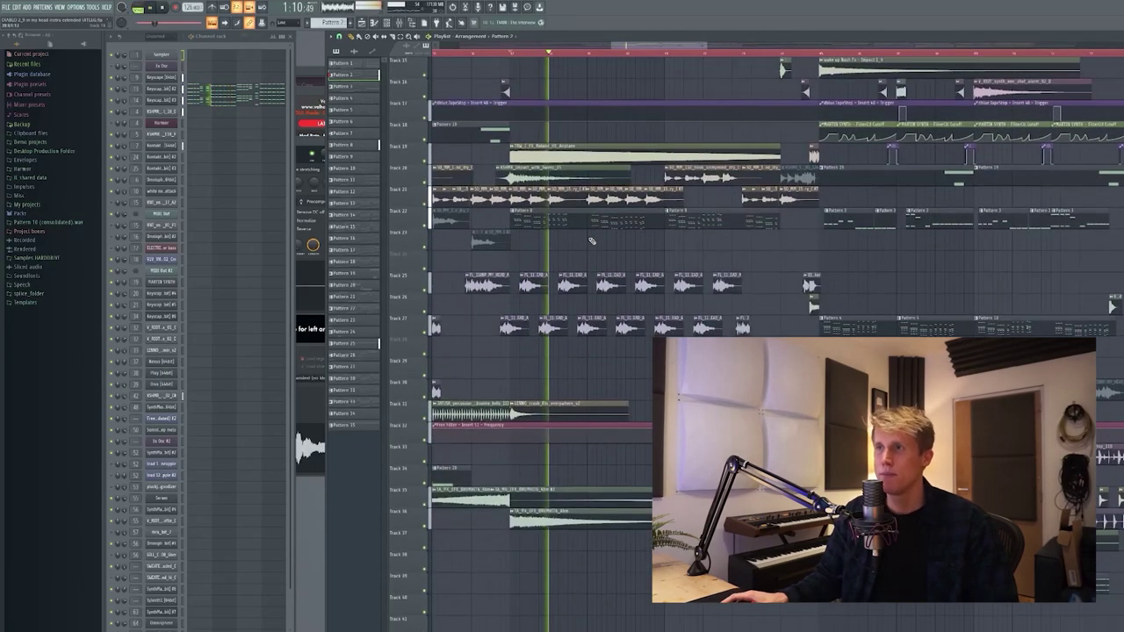
{"action": "scroll", "coordinate": [609, 251], "scroll_direction": "up", "scroll_amount": 1}
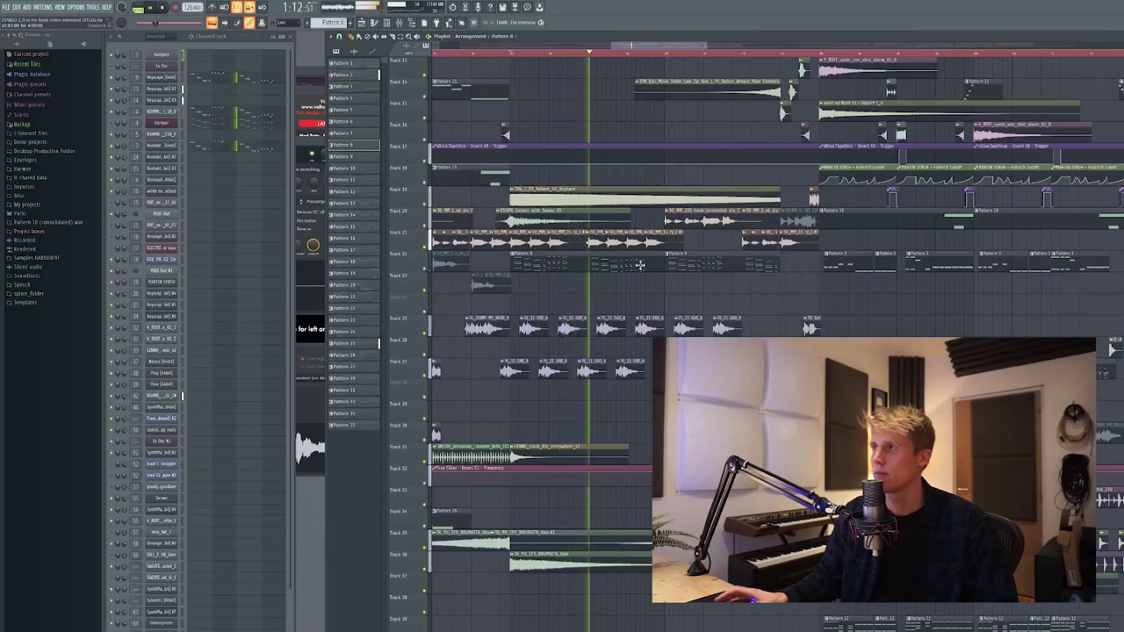
{"action": "key", "text": "space"}
{"action": "scroll", "coordinate": [640, 264], "scroll_direction": "down", "scroll_amount": 2}
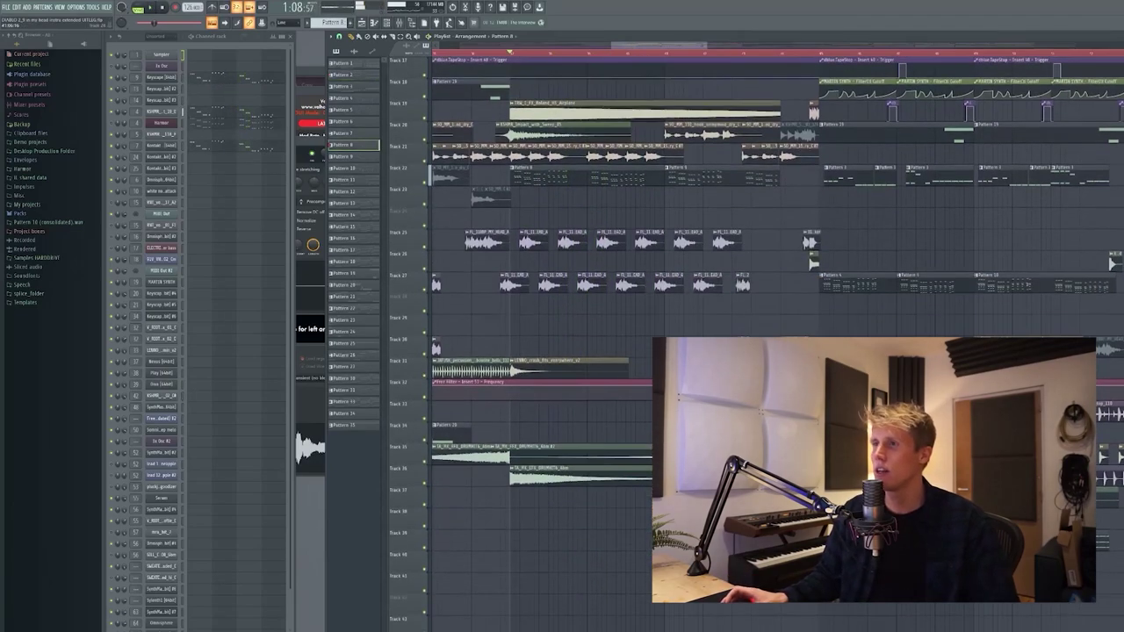
Inspect the Airplane FX clip on Track 19 and the KSHMR Impact with Sweep clip on Track 20 in their channel settings
{"action": "scroll", "coordinate": [640, 264], "scroll_direction": "up", "scroll_amount": 8}
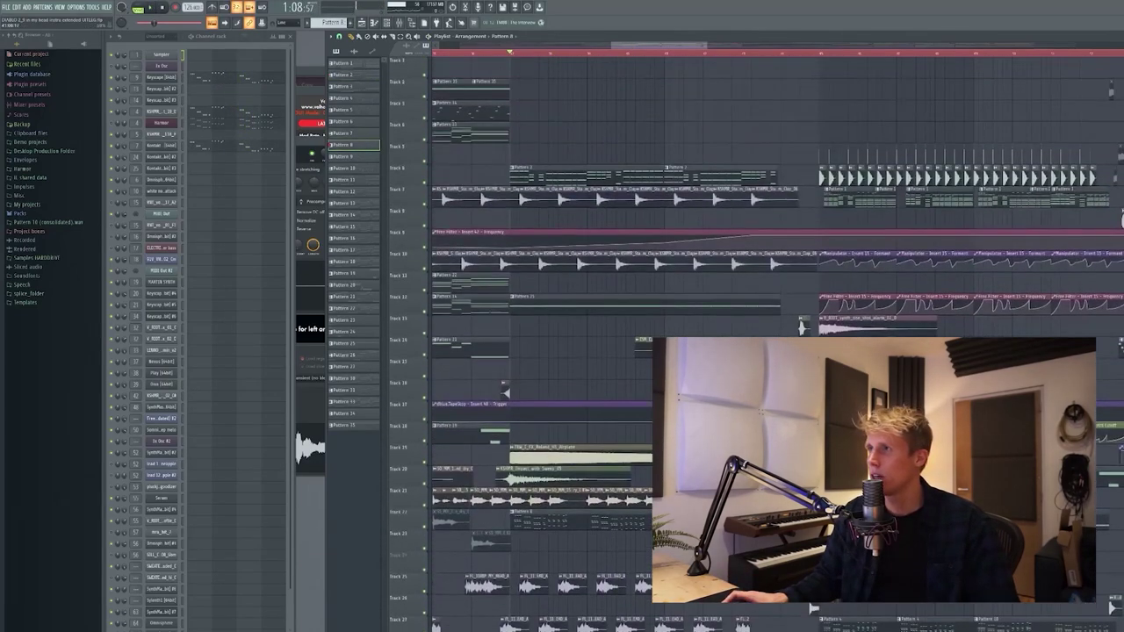
{"action": "scroll", "coordinate": [771, 310], "scroll_direction": "right", "scroll_amount": 2}
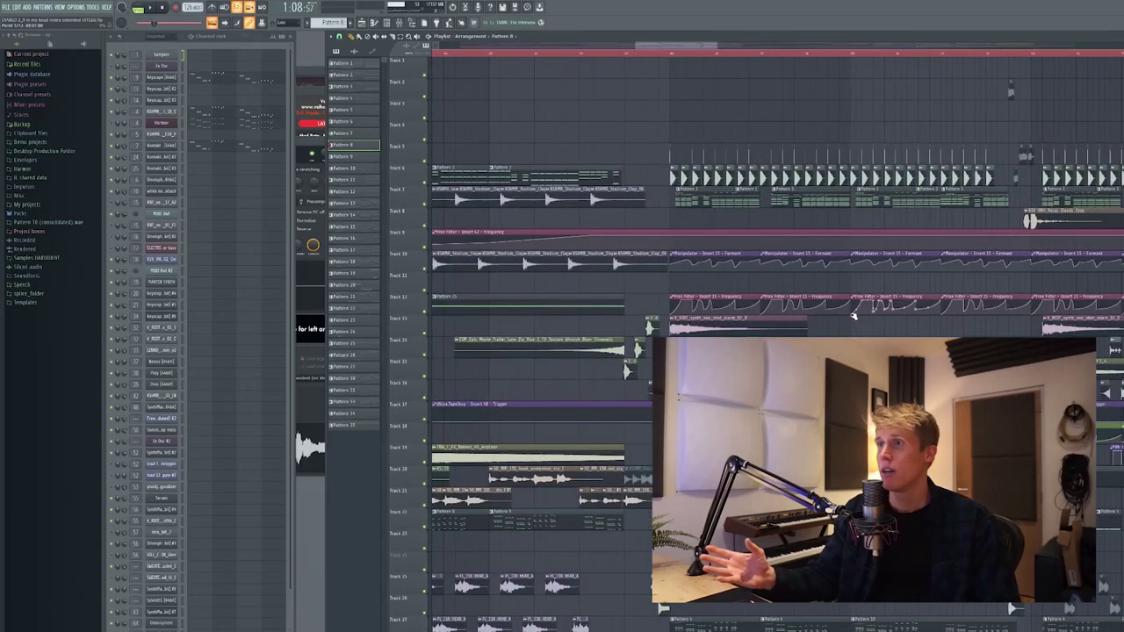
{"action": "scroll", "coordinate": [600, 389], "scroll_direction": "down", "scroll_amount": 2}
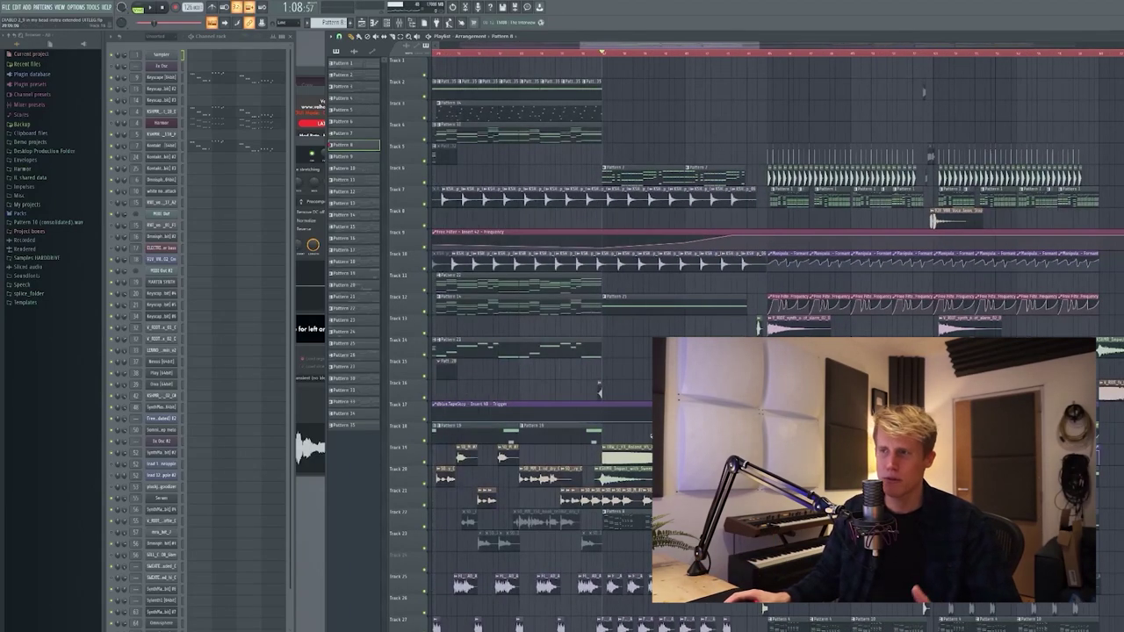
{"action": "left_click", "coordinate": [619, 447]}
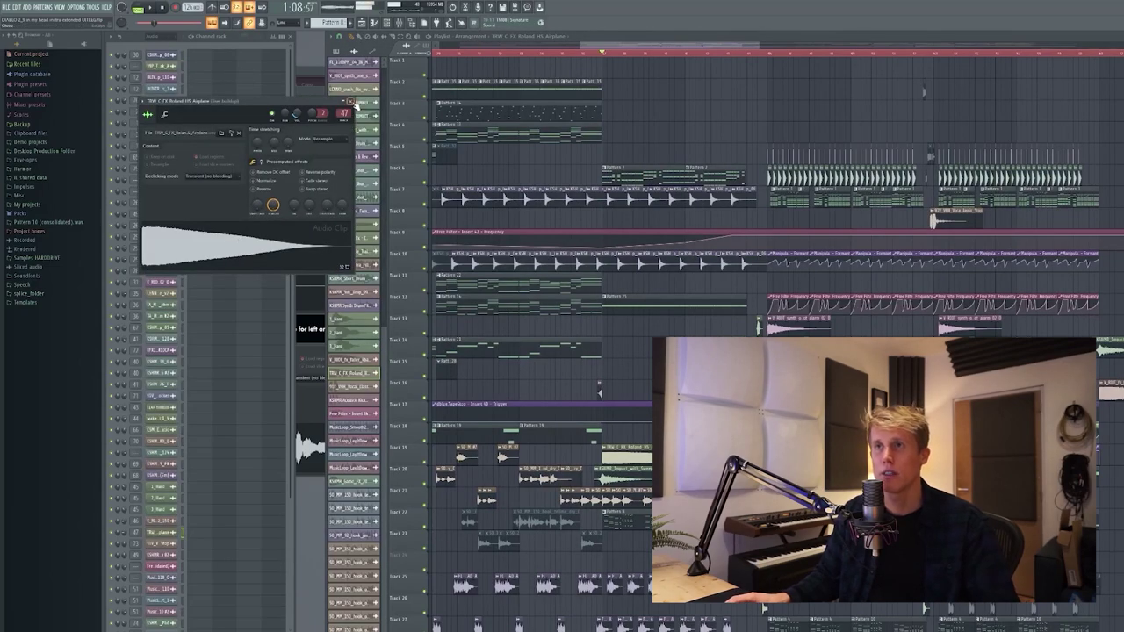
{"action": "left_click", "coordinate": [352, 103]}
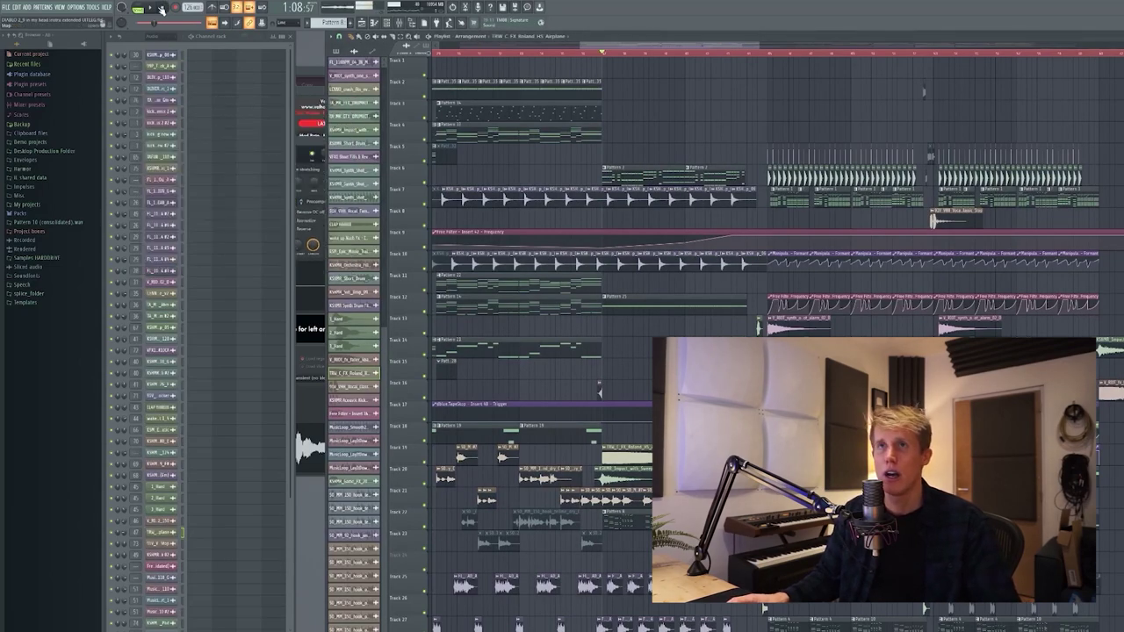
{"action": "left_click", "coordinate": [632, 469]}
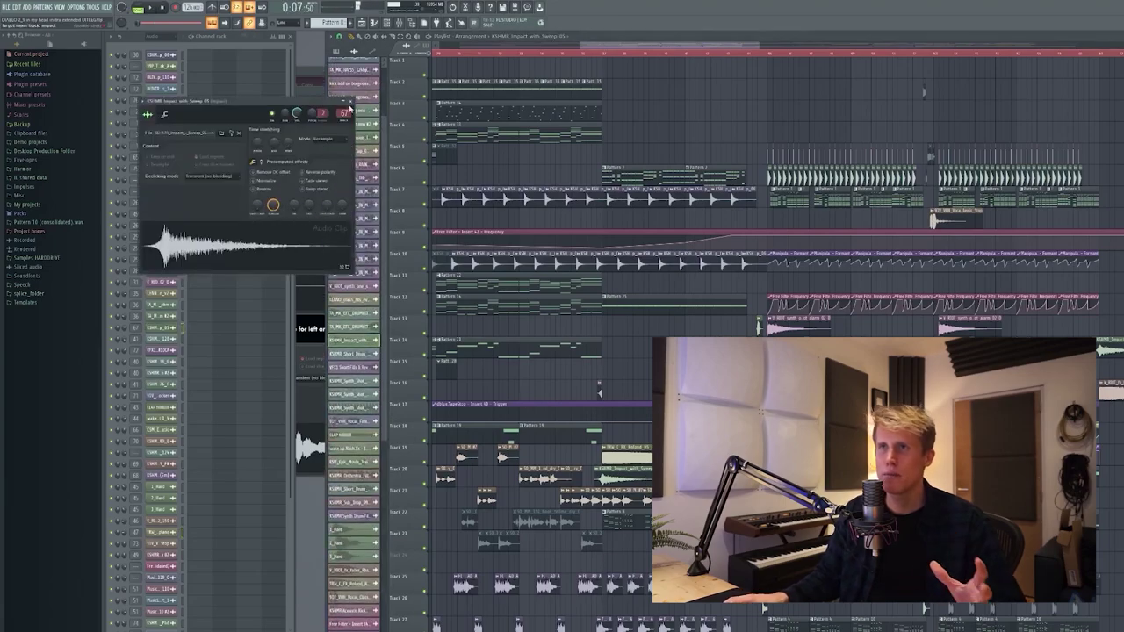
{"action": "left_click", "coordinate": [353, 102]}
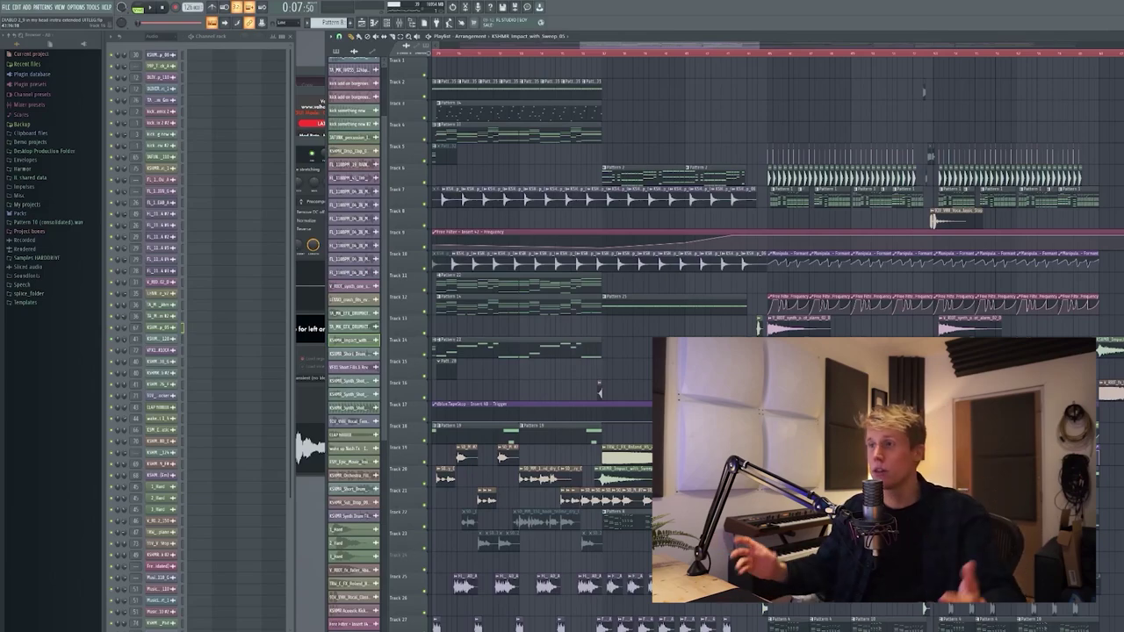
Examine the effects, percussion and automation tracks across the break, build-up and drop in the playlist
{"action": "scroll", "coordinate": [600, 393], "scroll_direction": "down", "scroll_amount": 8}
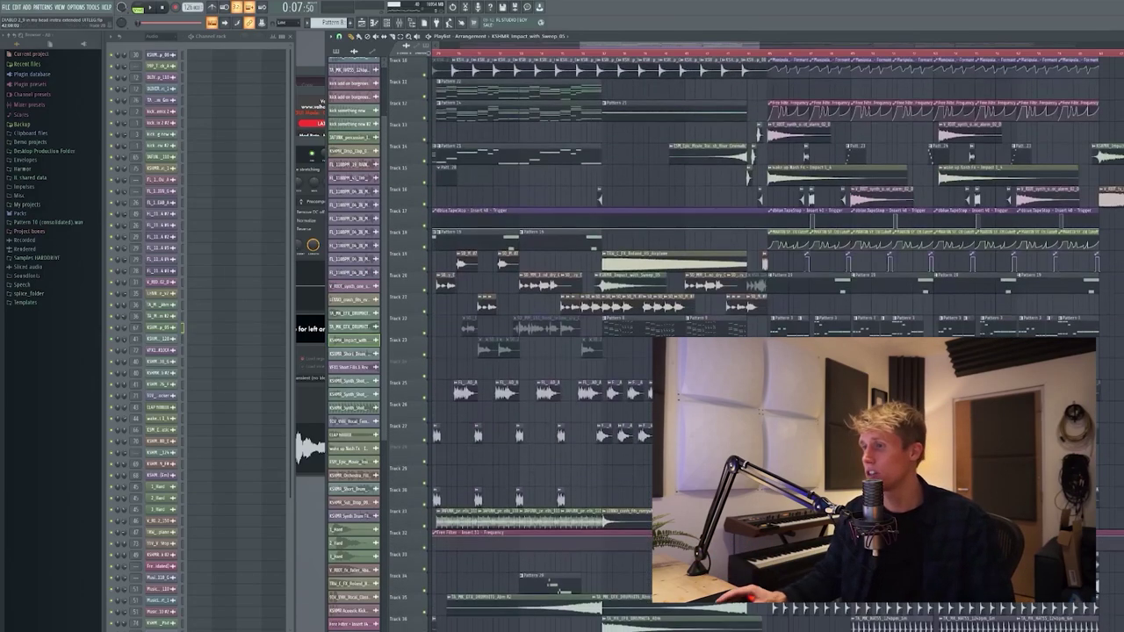
{"action": "scroll", "coordinate": [600, 393], "scroll_direction": "down", "scroll_amount": 9}
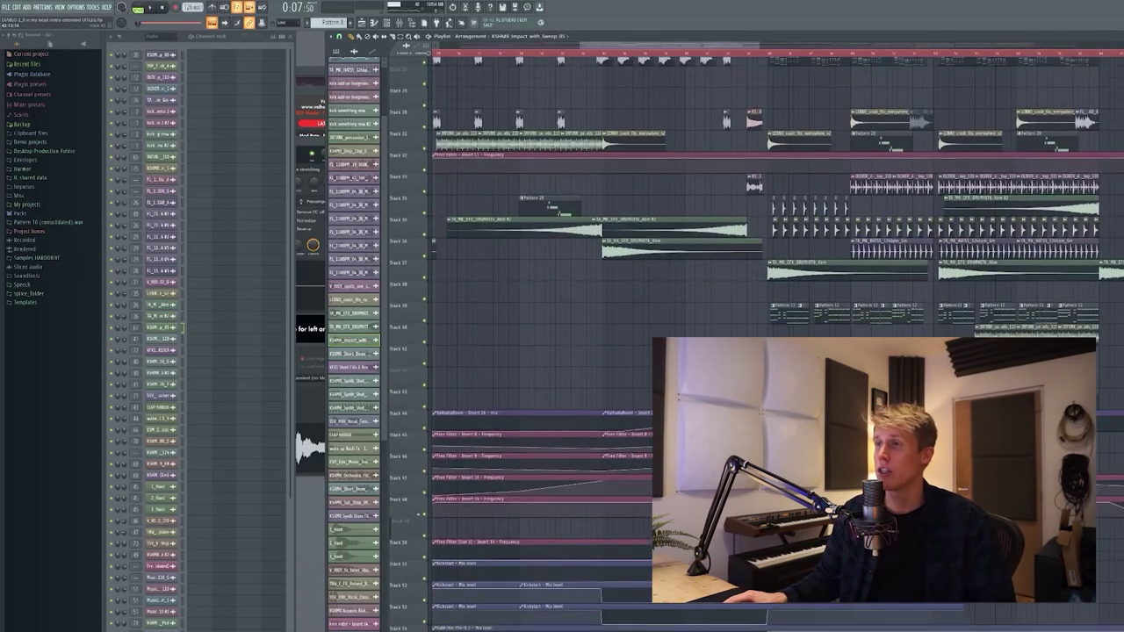
{"action": "scroll", "coordinate": [600, 392], "scroll_direction": "up", "scroll_amount": 17}
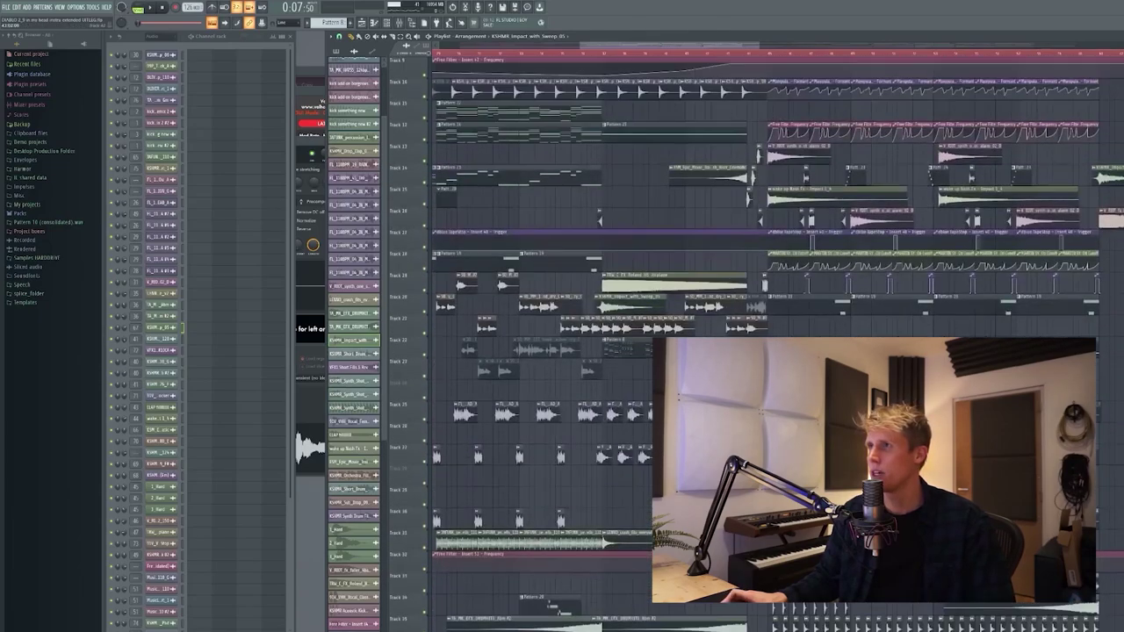
{"action": "scroll", "coordinate": [600, 391], "scroll_direction": "up", "scroll_amount": 3}
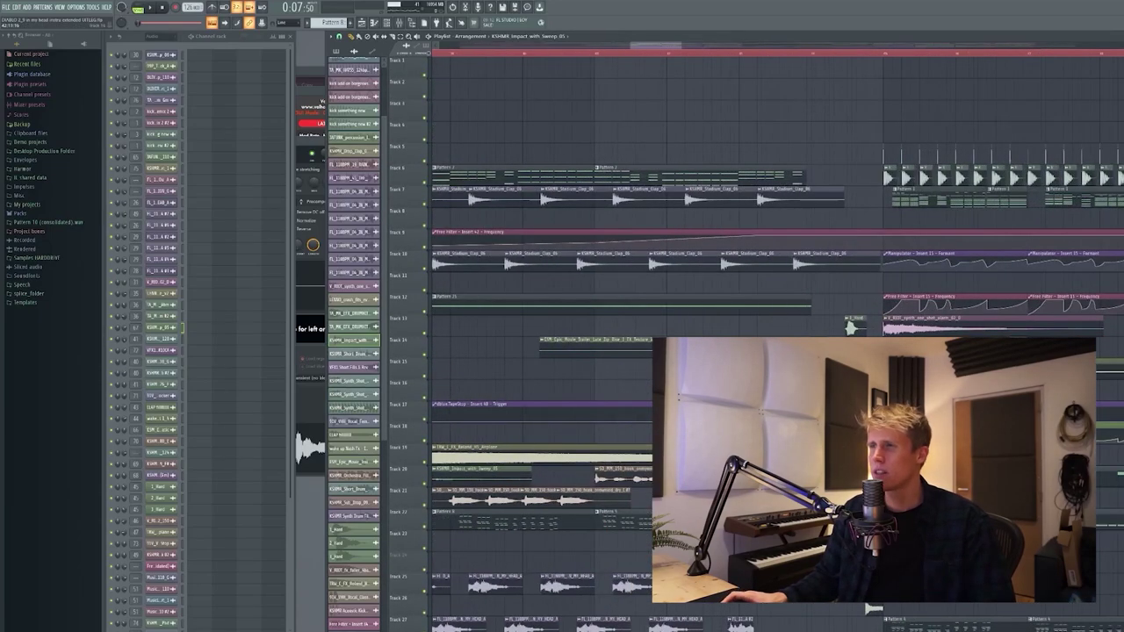
{"action": "scroll", "coordinate": [600, 391], "scroll_direction": "down", "scroll_amount": 3}
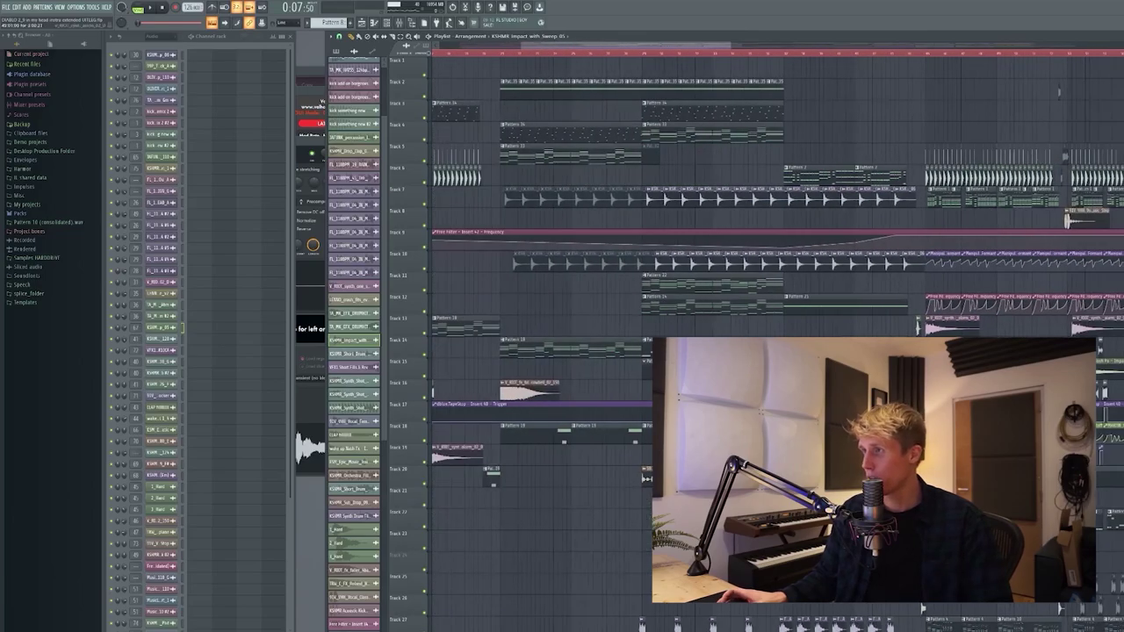
{"action": "scroll", "coordinate": [685, 45], "scroll_direction": "up", "scroll_amount": 3}
{"action": "left_click_drag", "start_coordinate": [685, 45], "coordinate": [744, 45]}
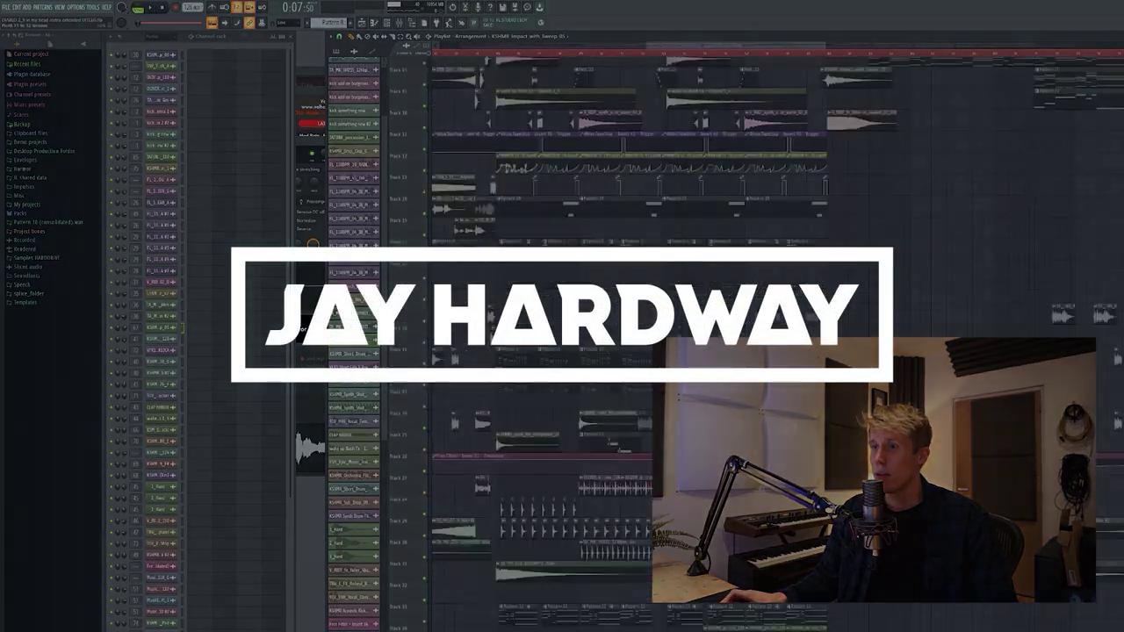